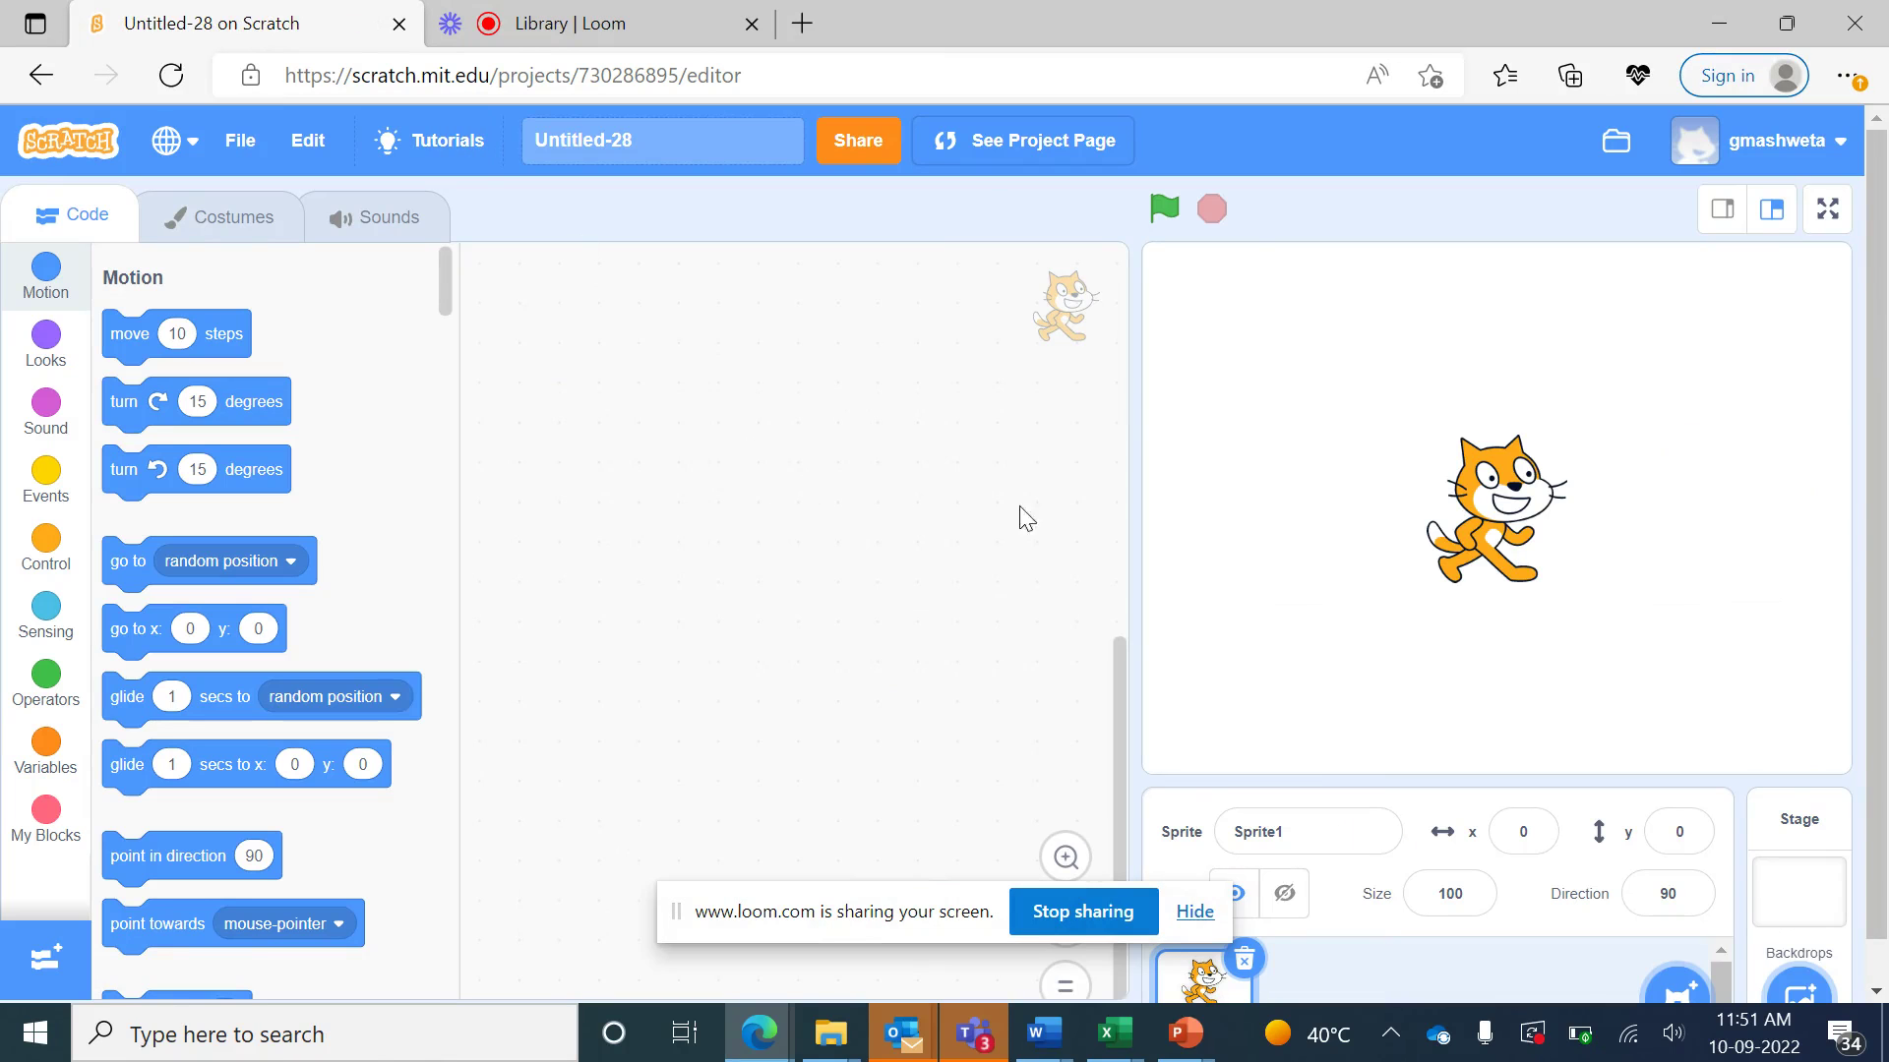
- Hide the Loom bar, title the project 'Walking cat', and view the cat's costumes
{"action": "left_click", "coordinate": [1196, 910]}
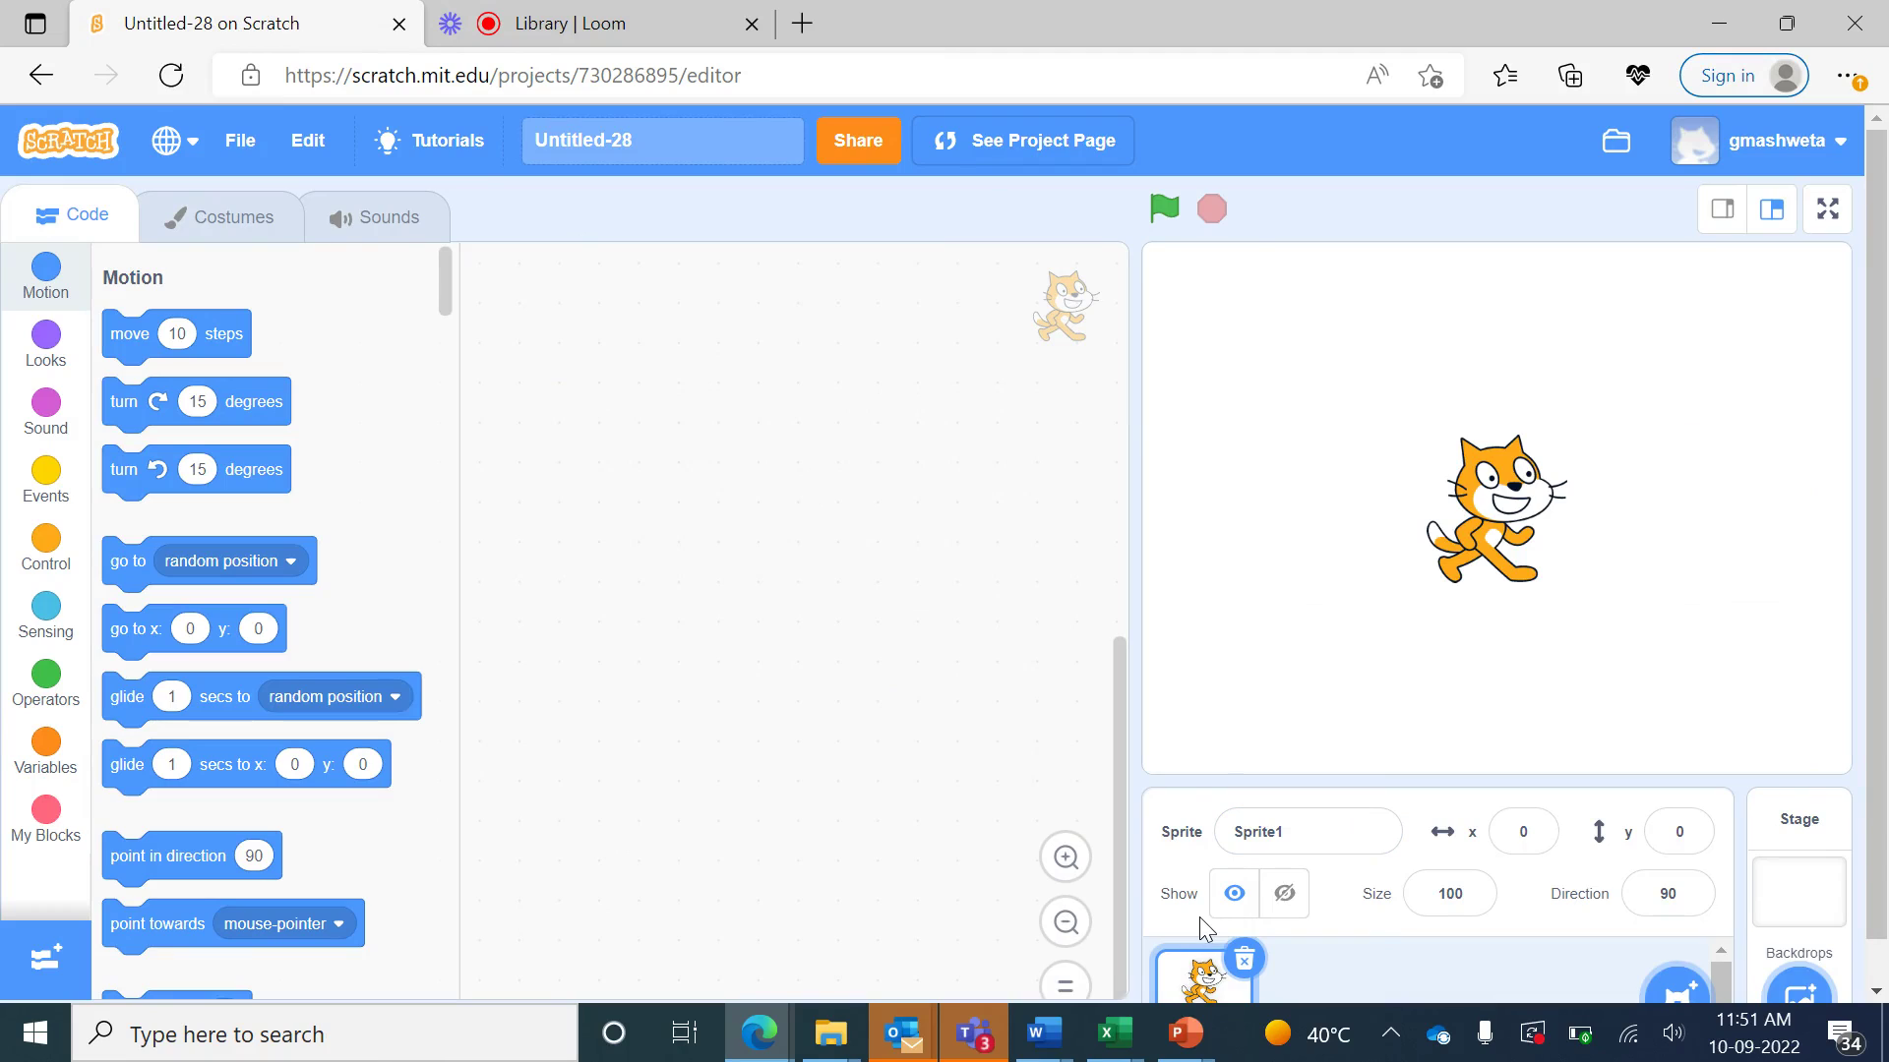
{"action": "left_click", "coordinate": [729, 137]}
{"action": "type", "text": "Walking cat"}
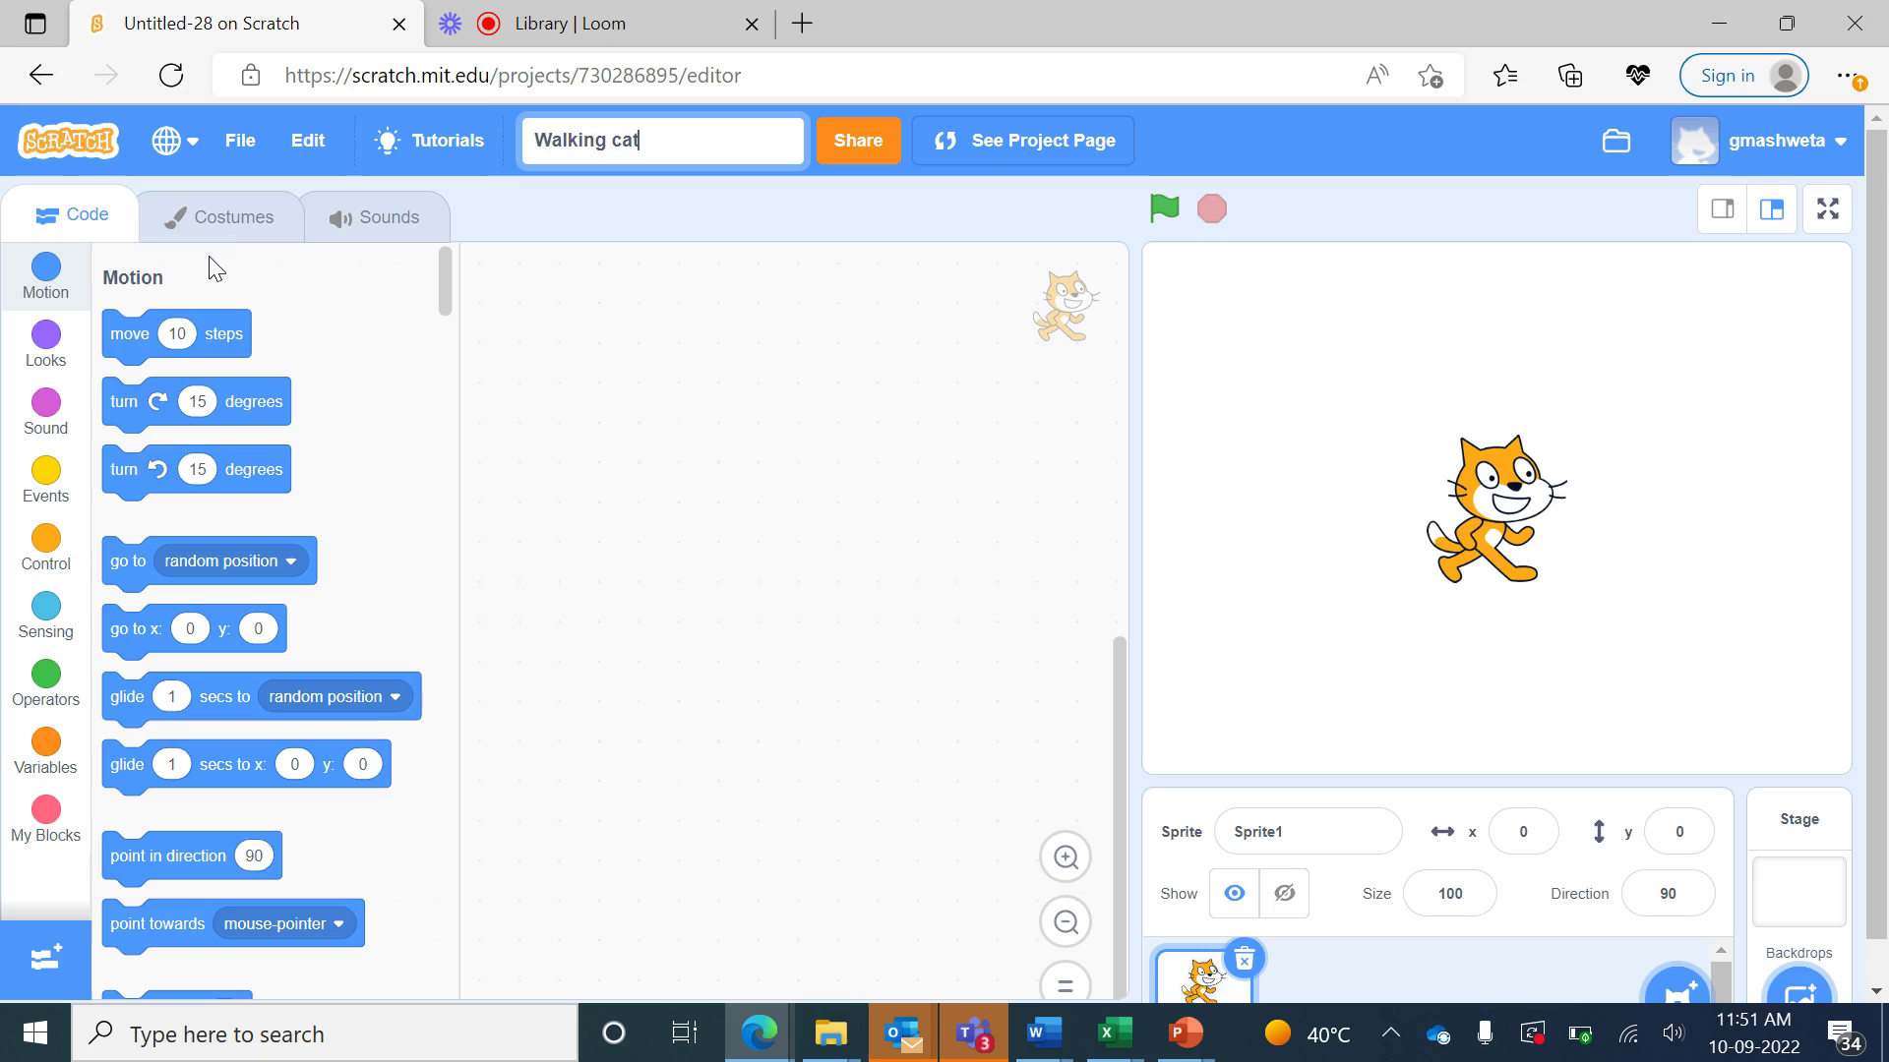
{"action": "left_click", "coordinate": [237, 224]}
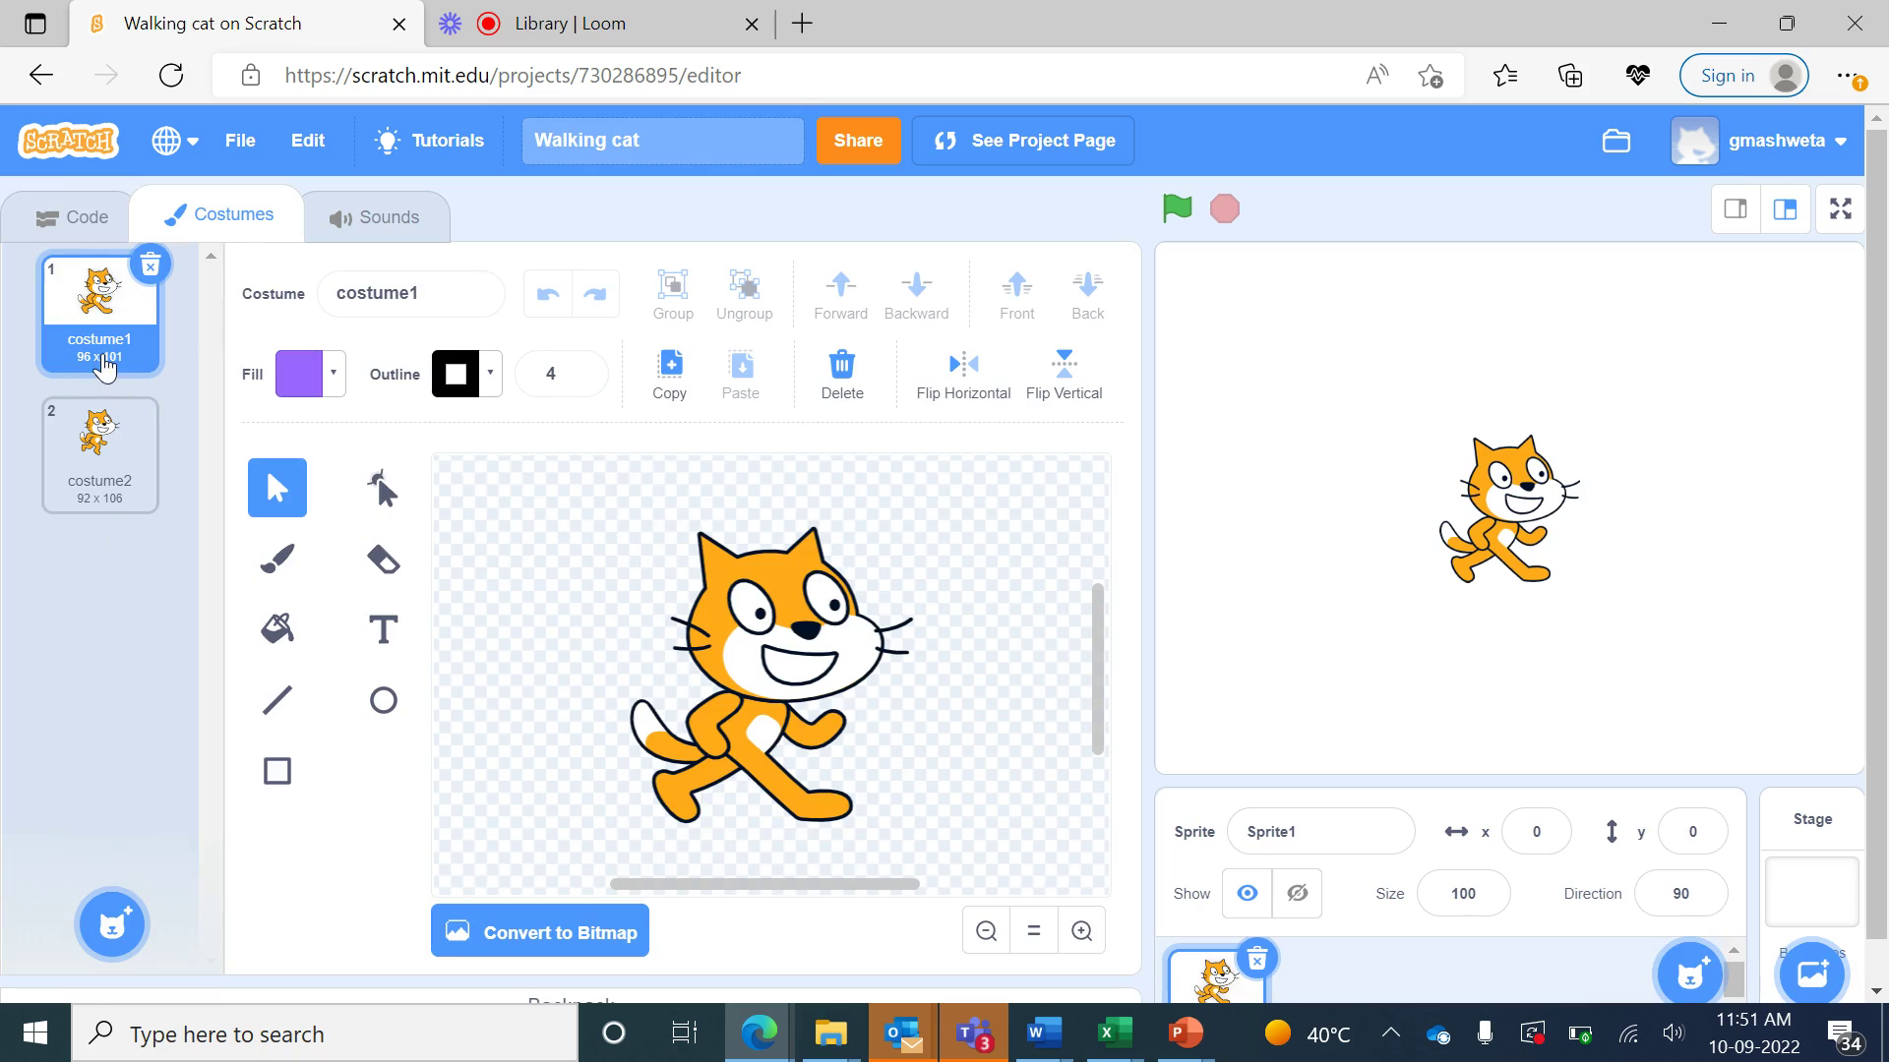
- Select and then deselect the cat's leg shape in the costume editor
{"action": "left_click", "coordinate": [746, 775]}
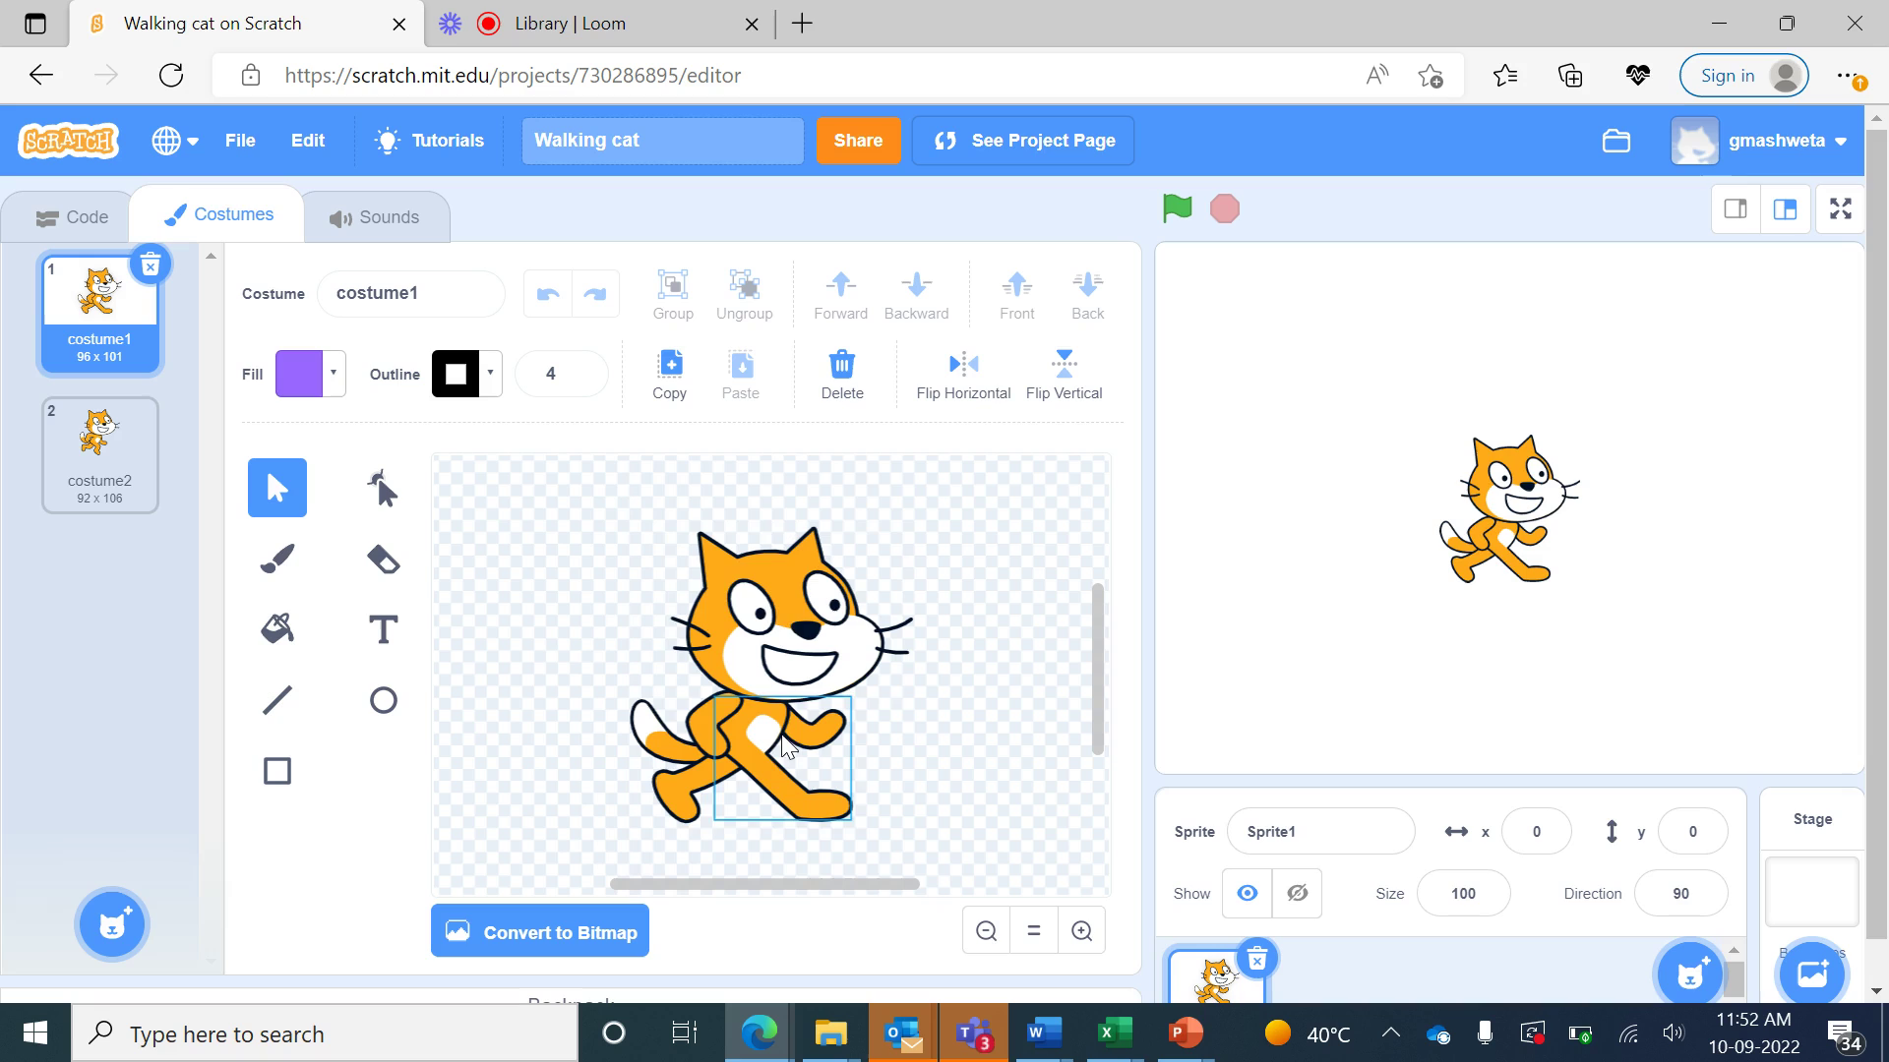
{"action": "left_click", "coordinate": [766, 613]}
{"action": "left_click", "coordinate": [671, 657]}
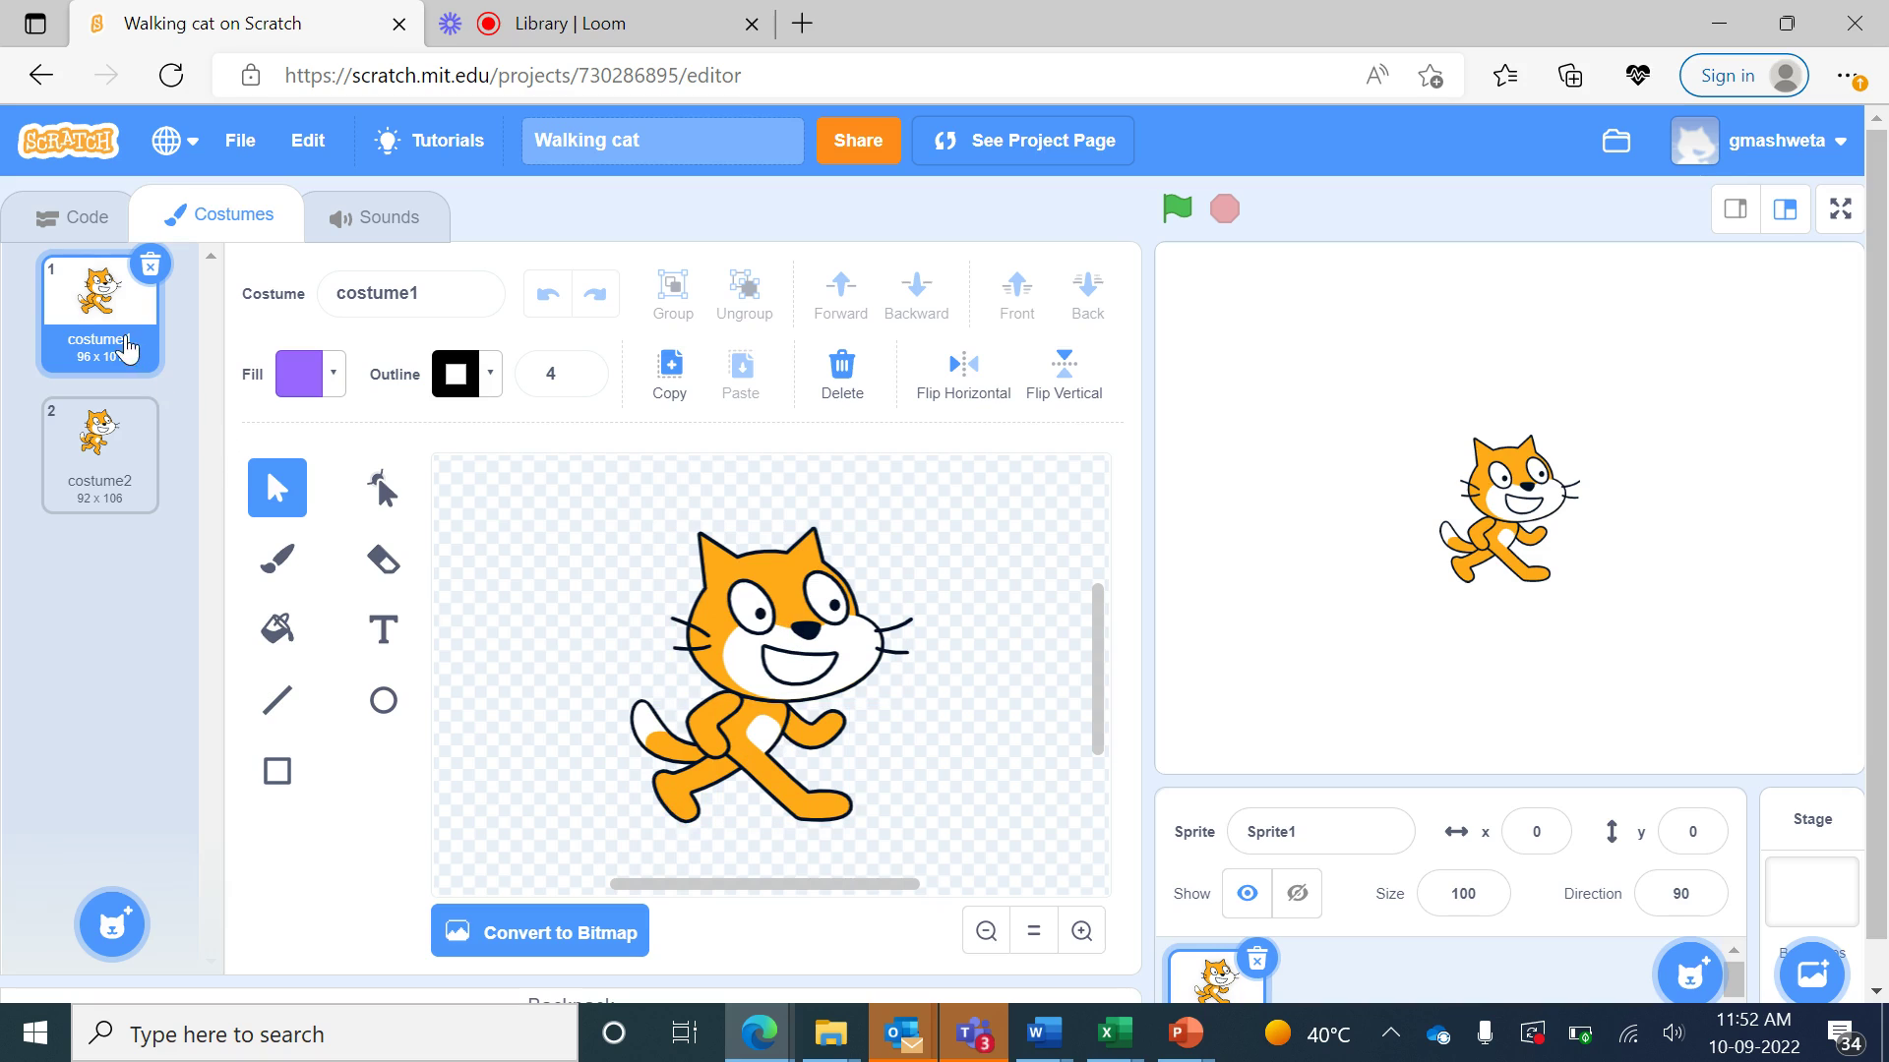
- Flip between costume1 and costume2, settle on costume2, and return to the code area
{"action": "left_click", "coordinate": [99, 458]}
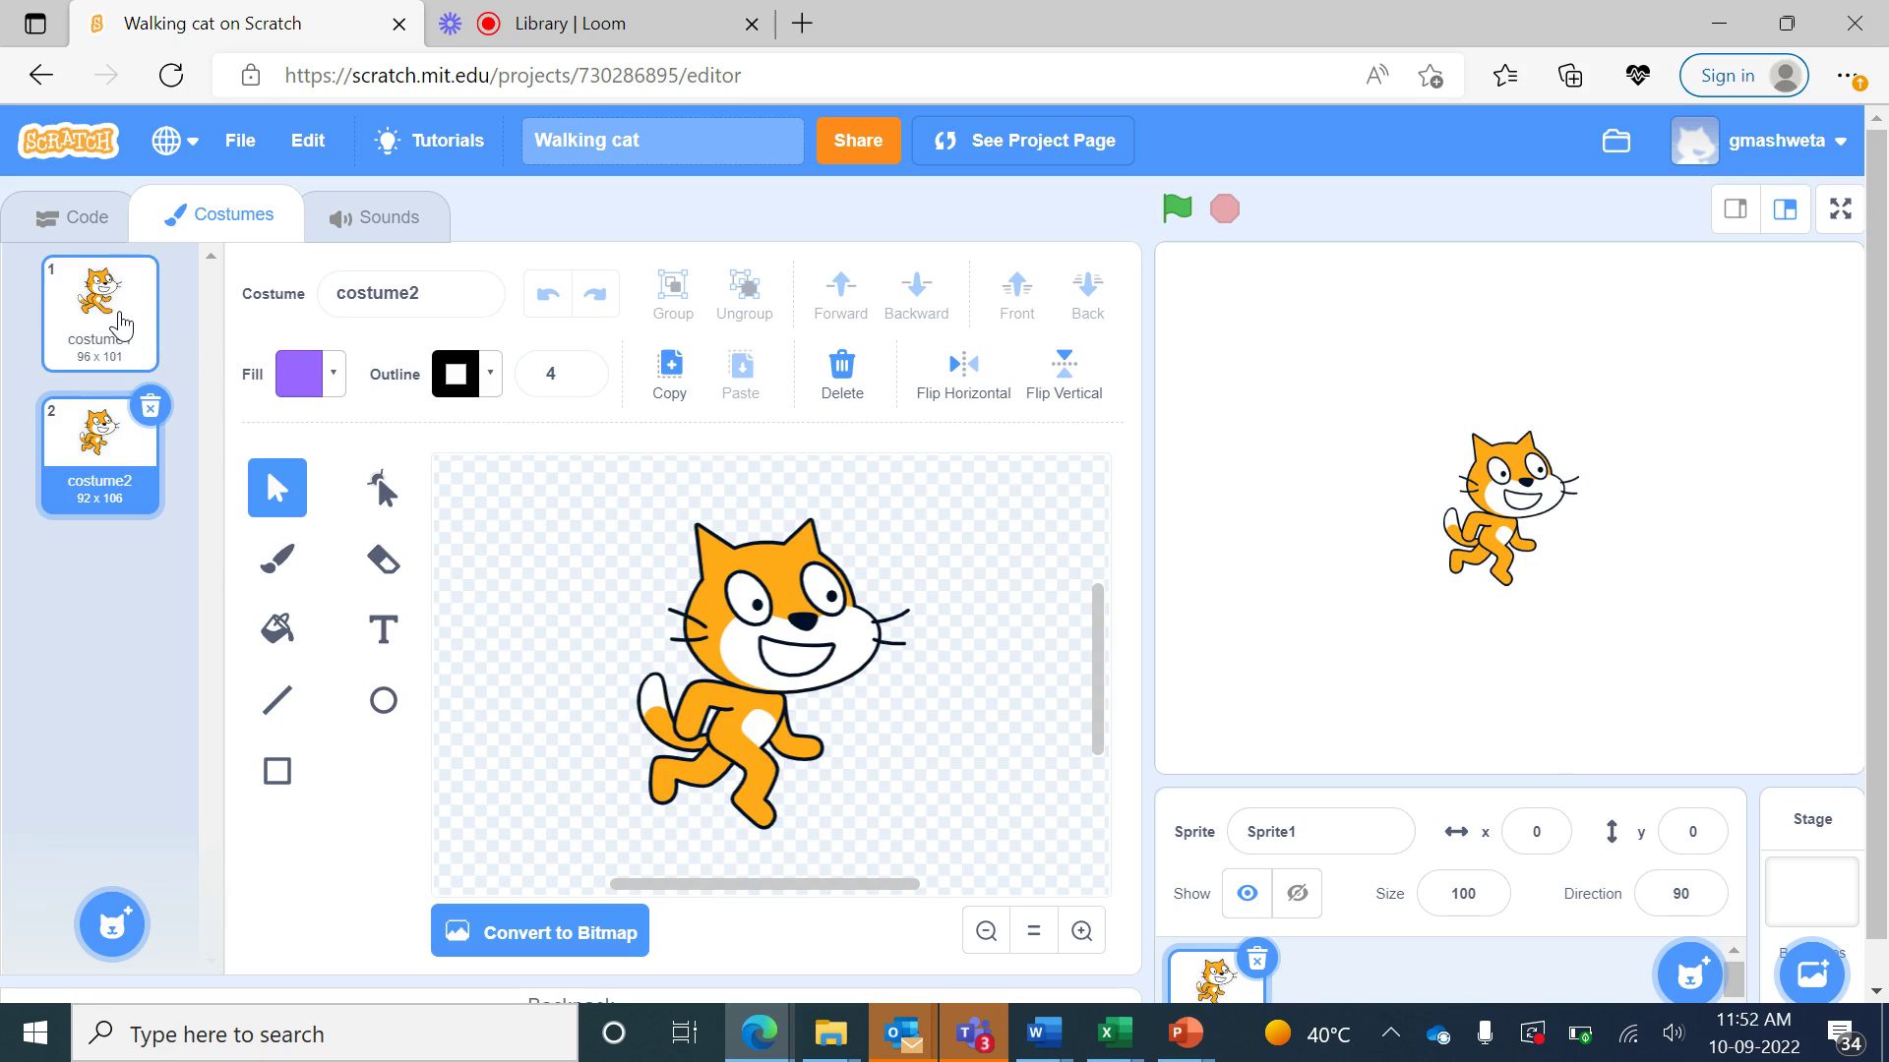
{"action": "left_click", "coordinate": [121, 324]}
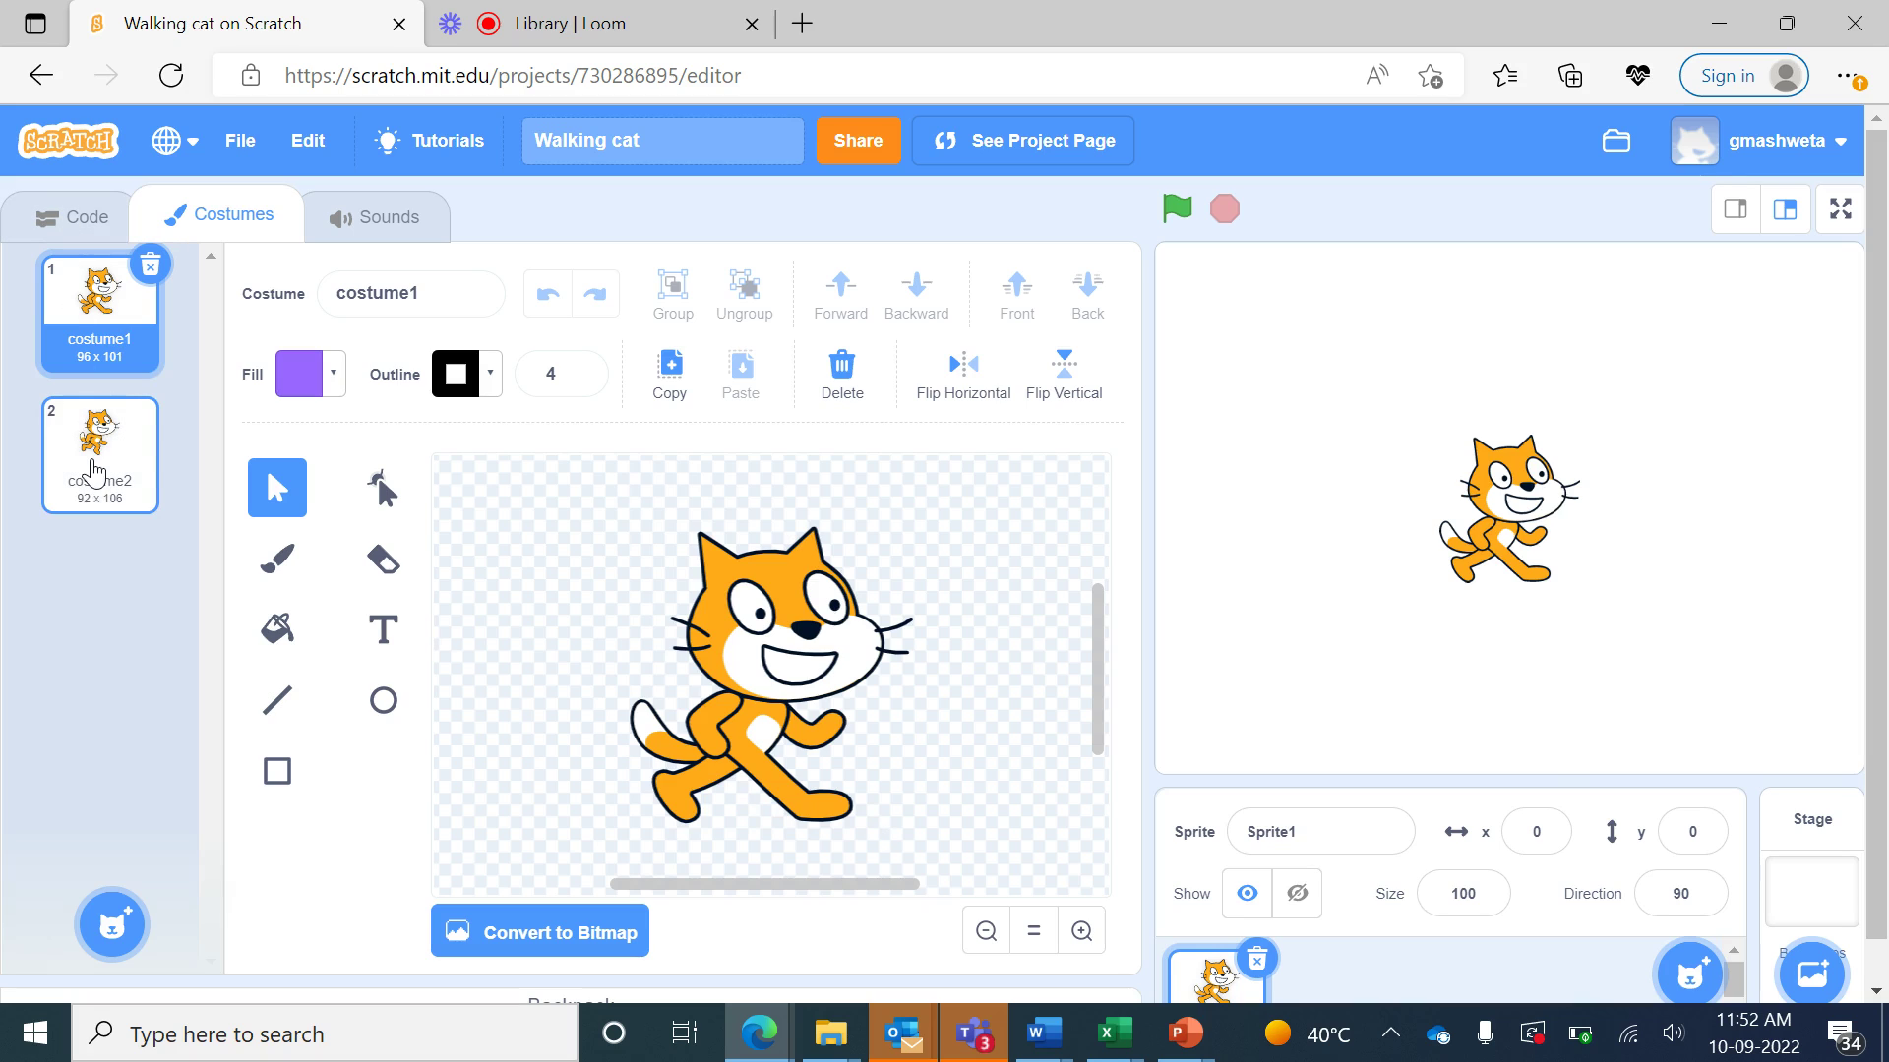
{"action": "left_click", "coordinate": [93, 469]}
{"action": "left_click", "coordinate": [84, 326]}
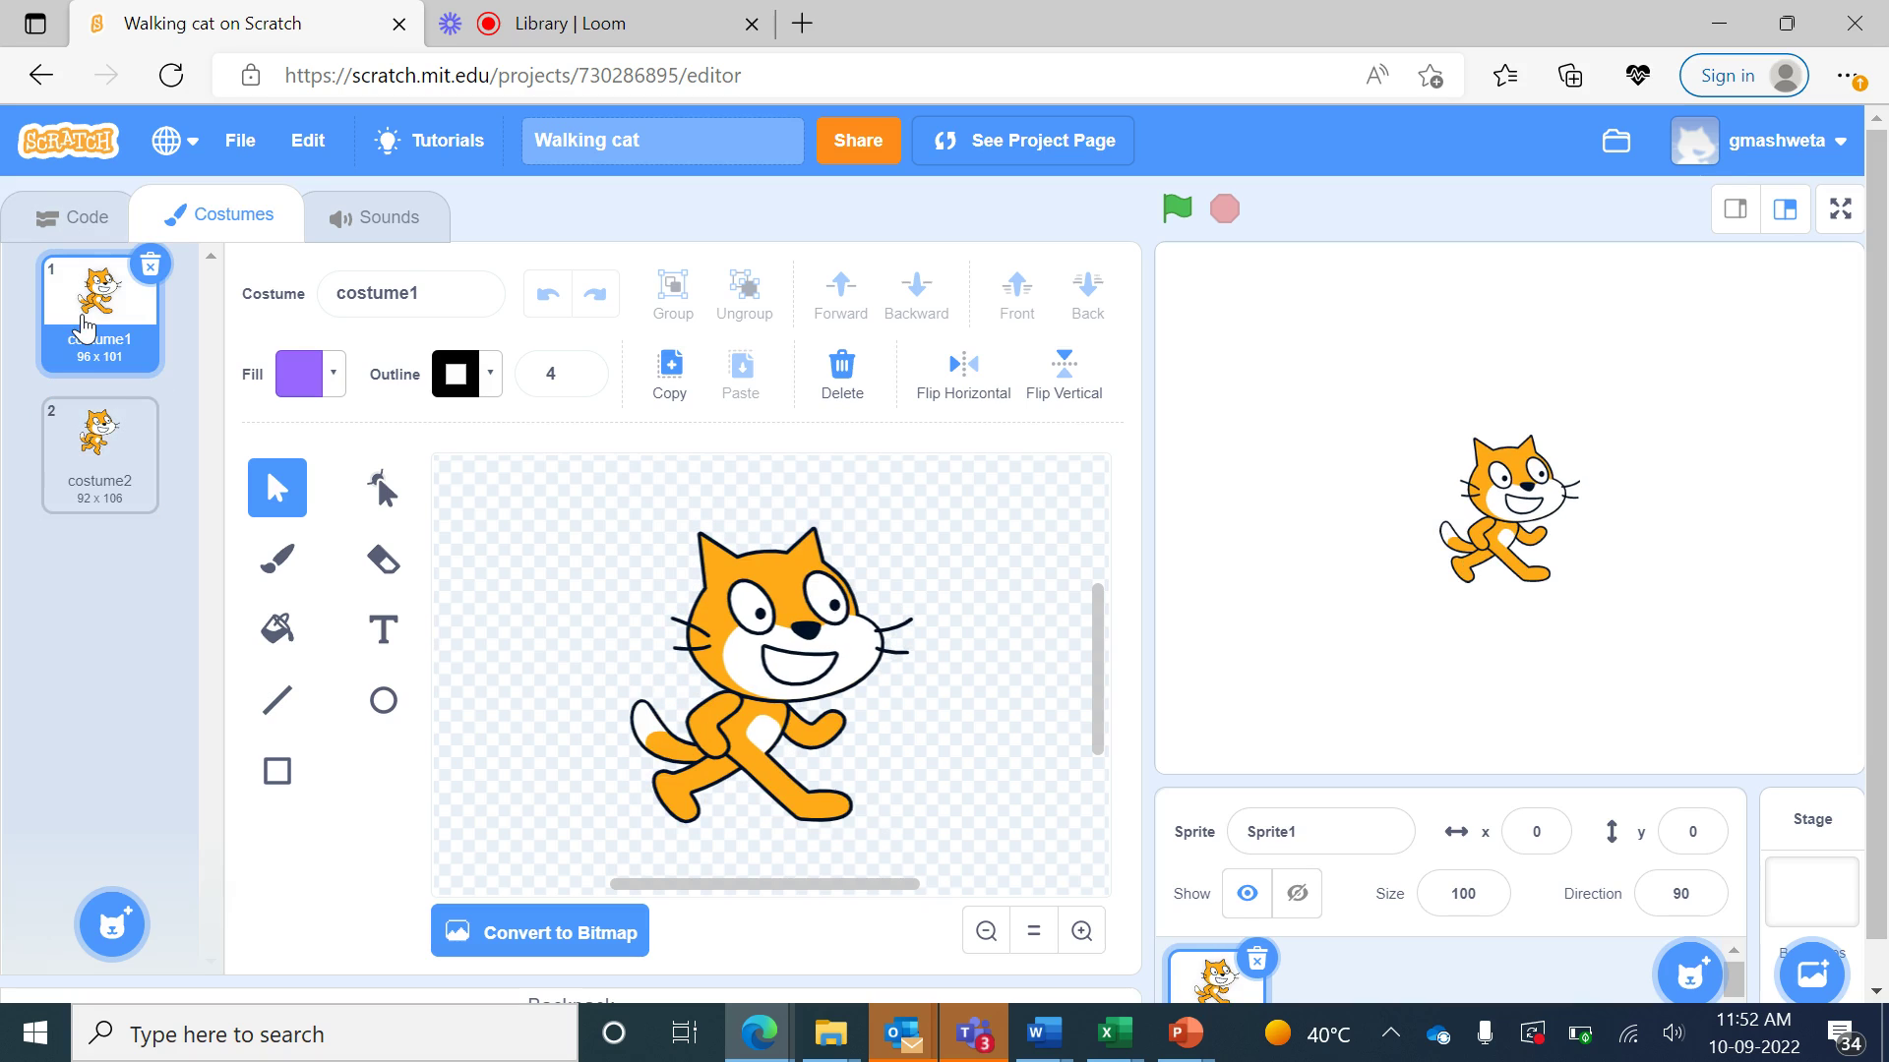
{"action": "left_click", "coordinate": [102, 460]}
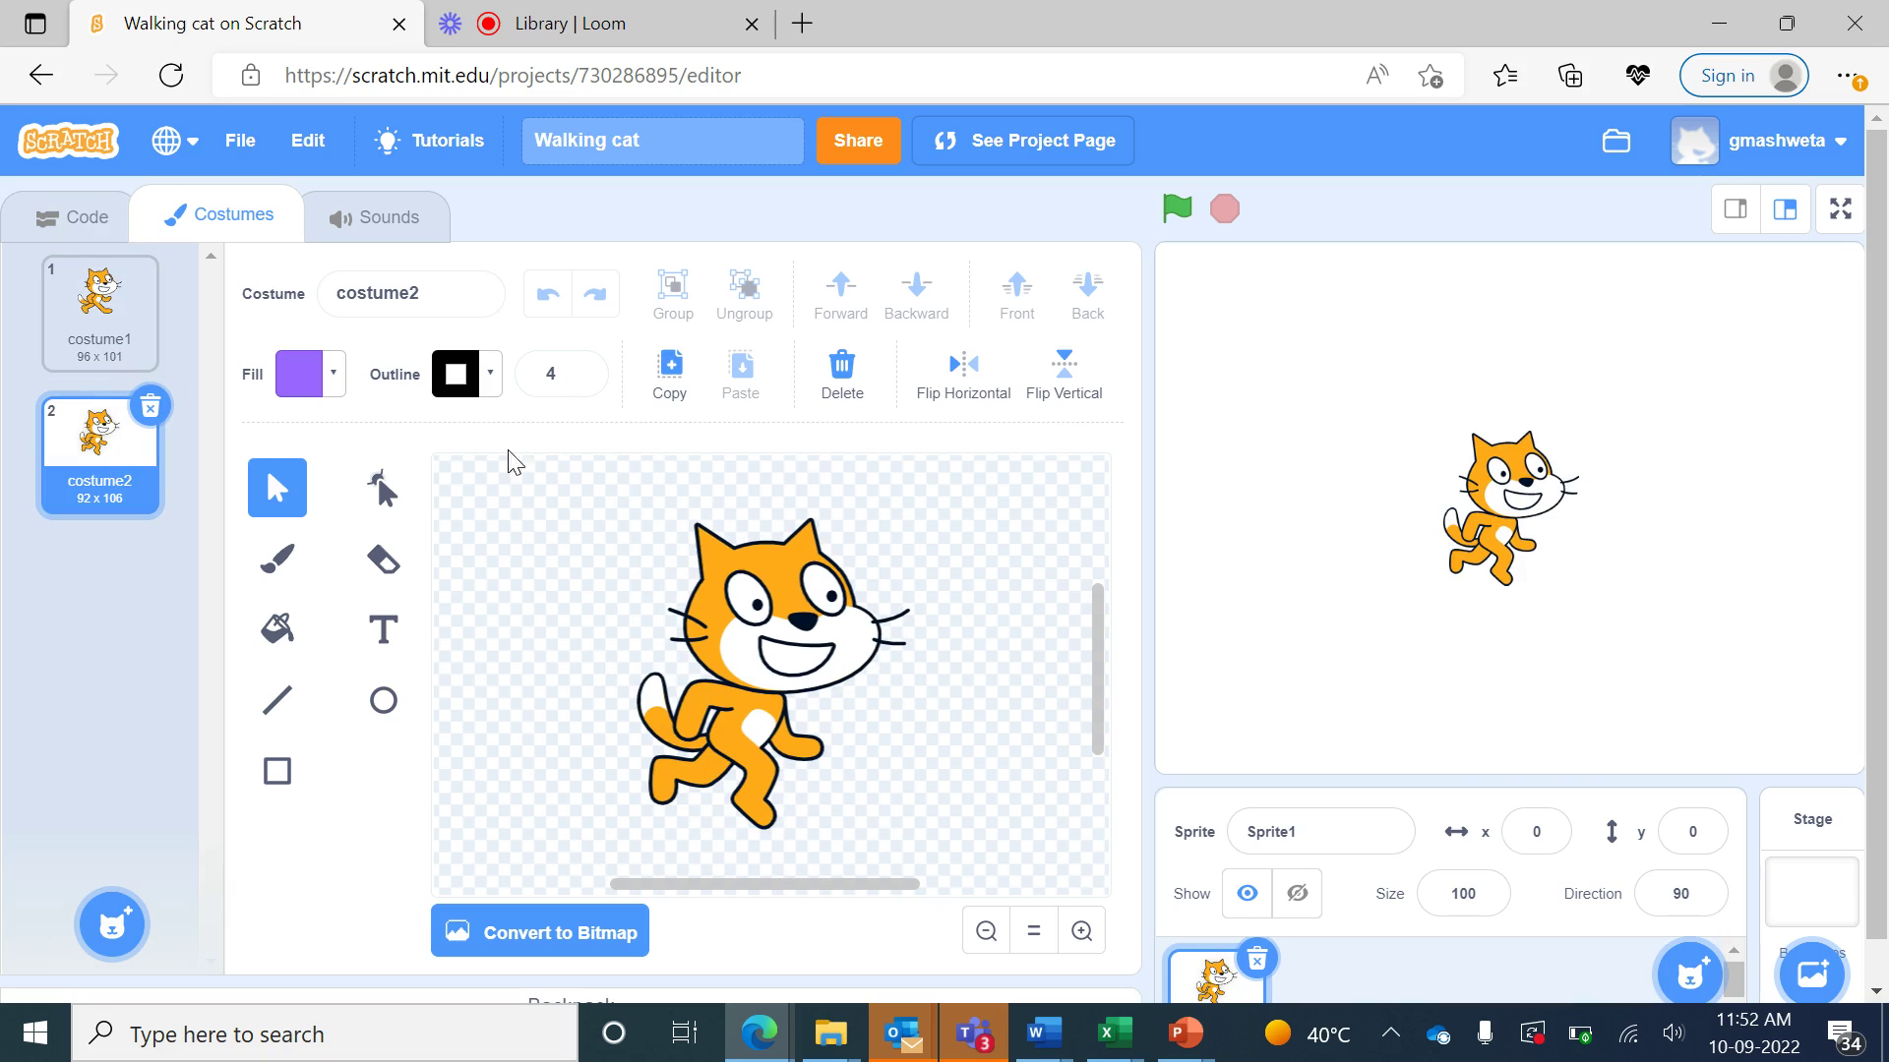
{"action": "left_click", "coordinate": [68, 224]}
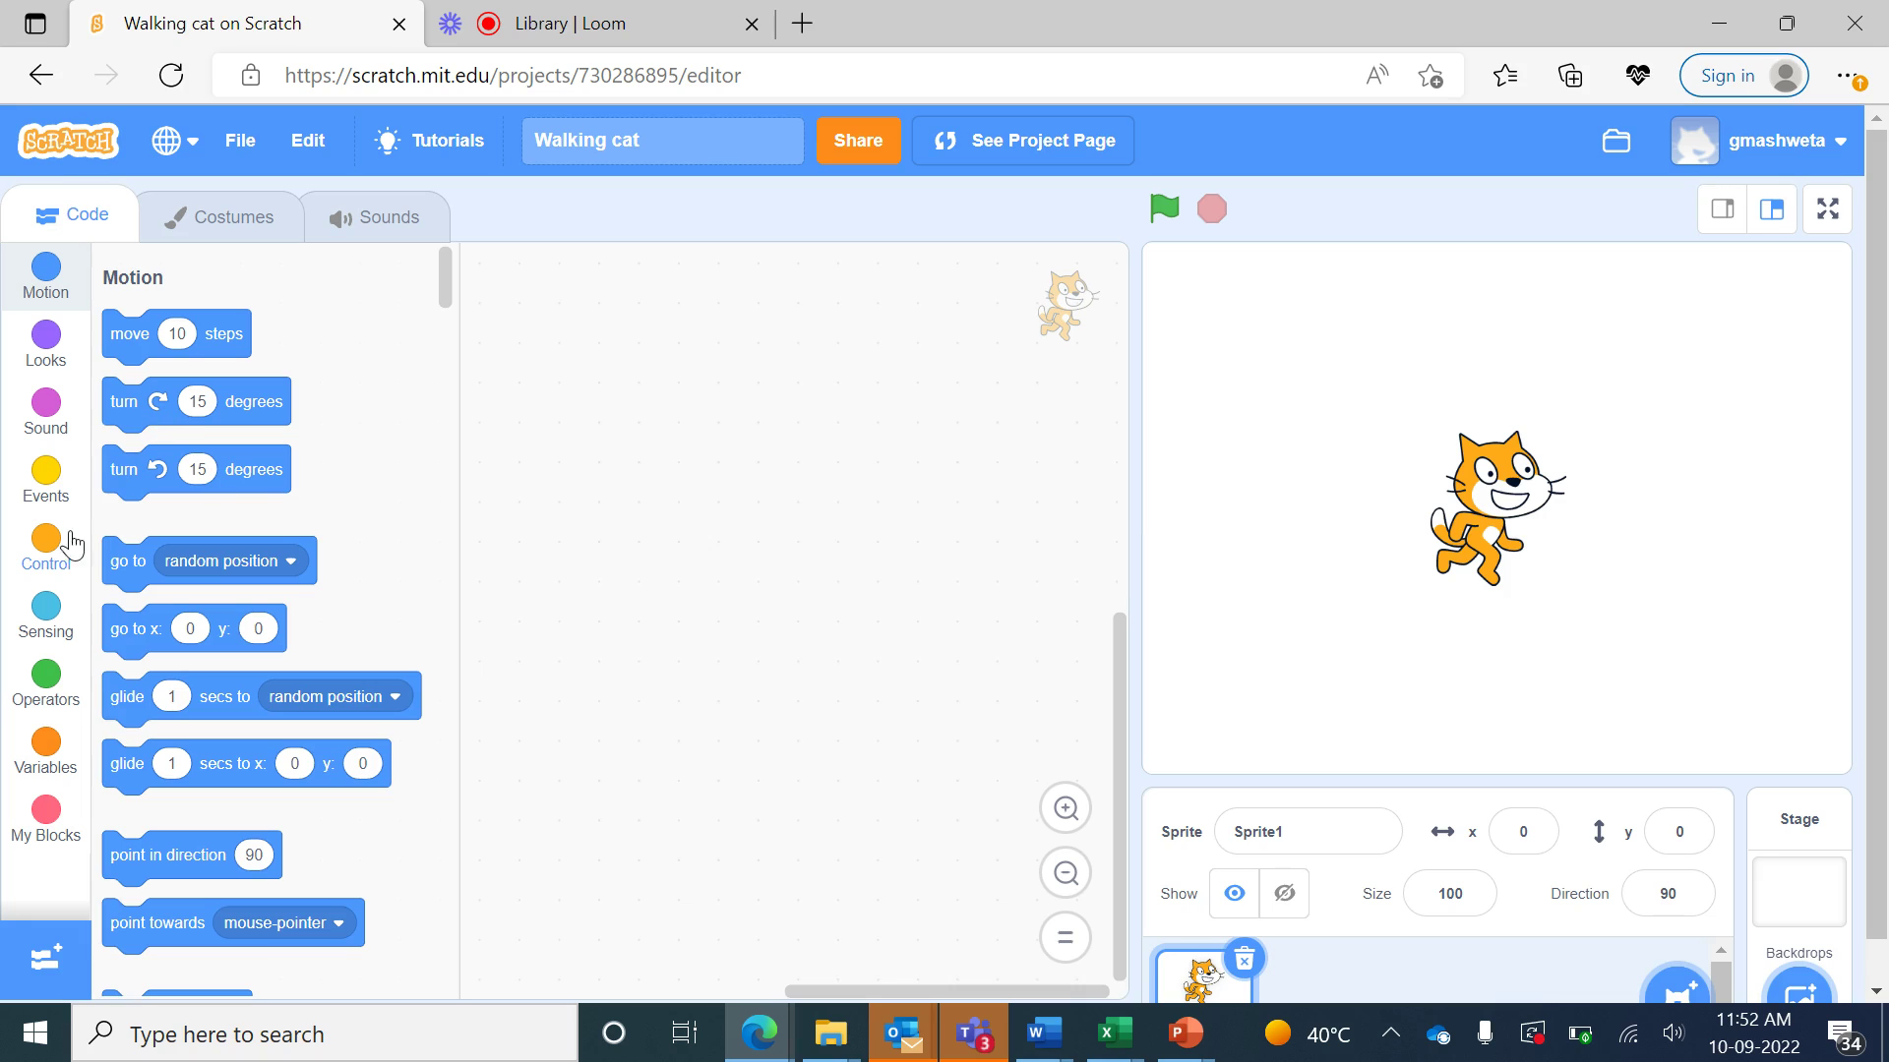
- Place a 'when green flag clicked' hat block, zoom in, and shift it left
{"action": "left_click", "coordinate": [44, 505]}
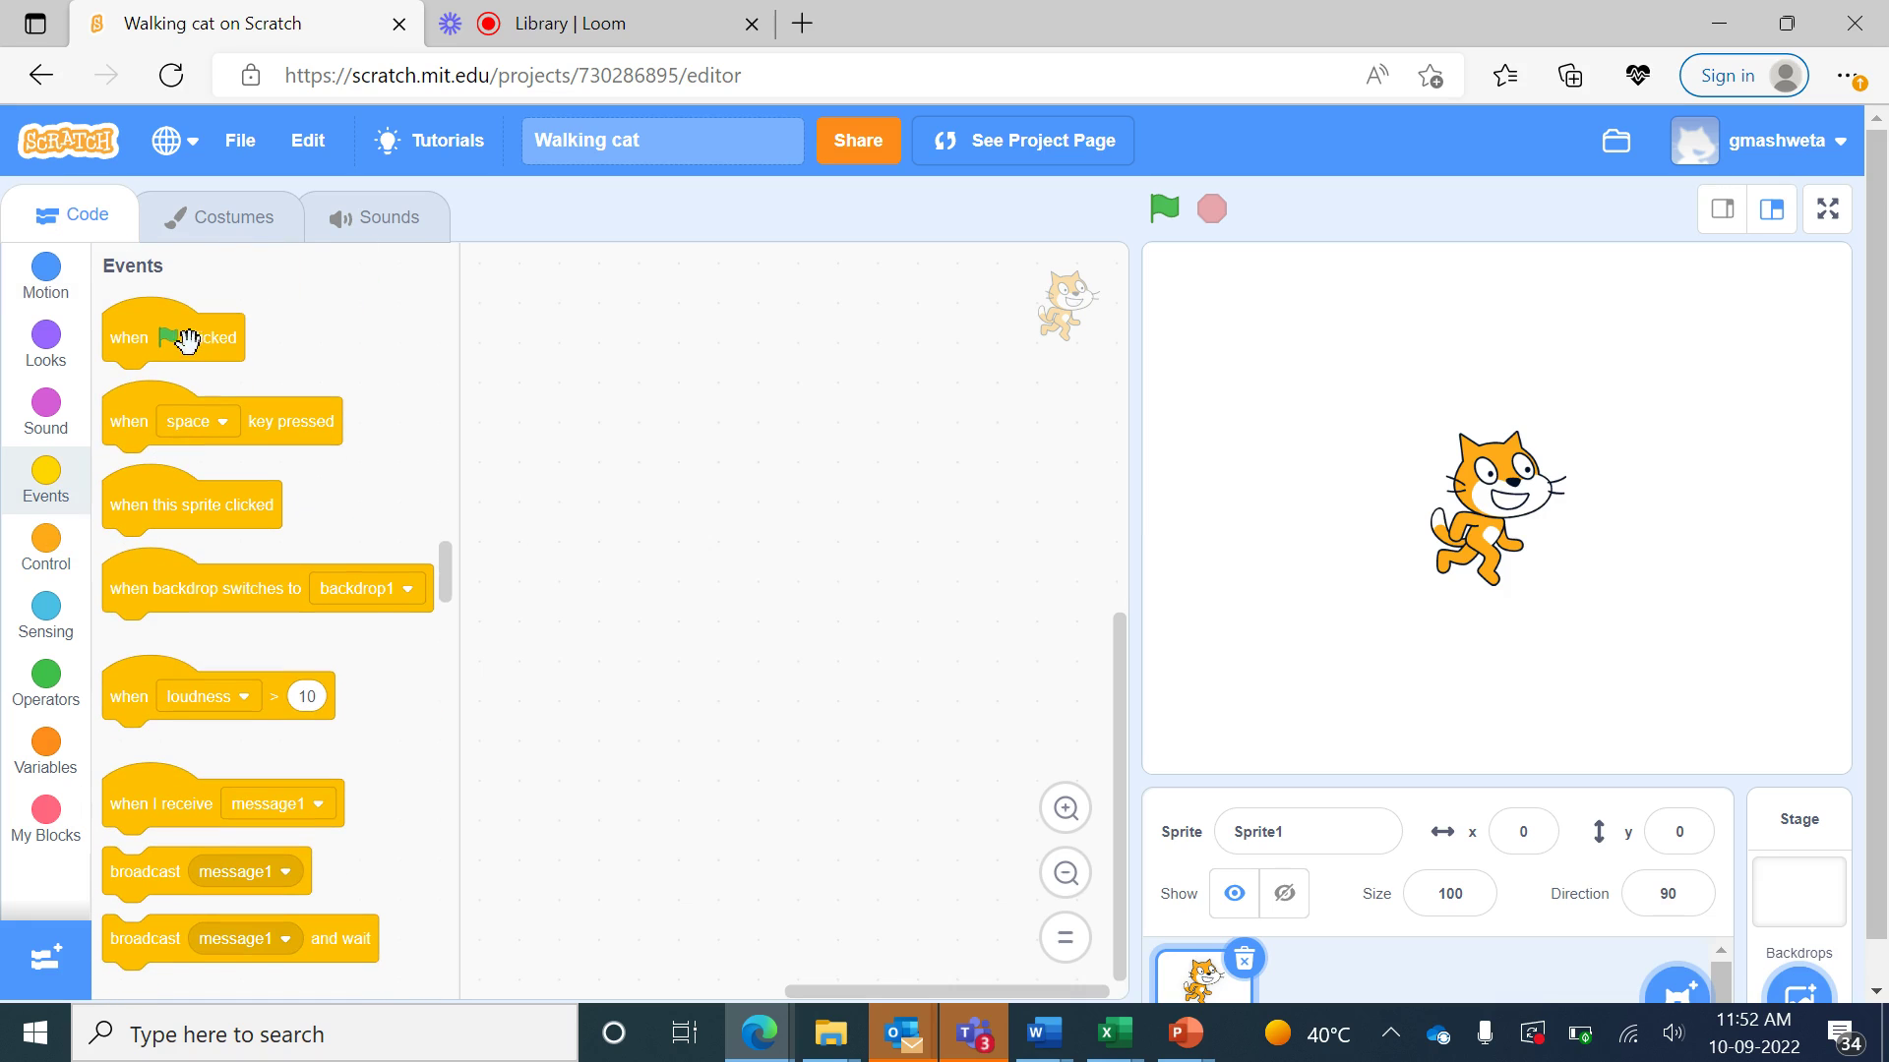
{"action": "left_click_drag", "start_coordinate": [181, 328], "coordinate": [794, 334]}
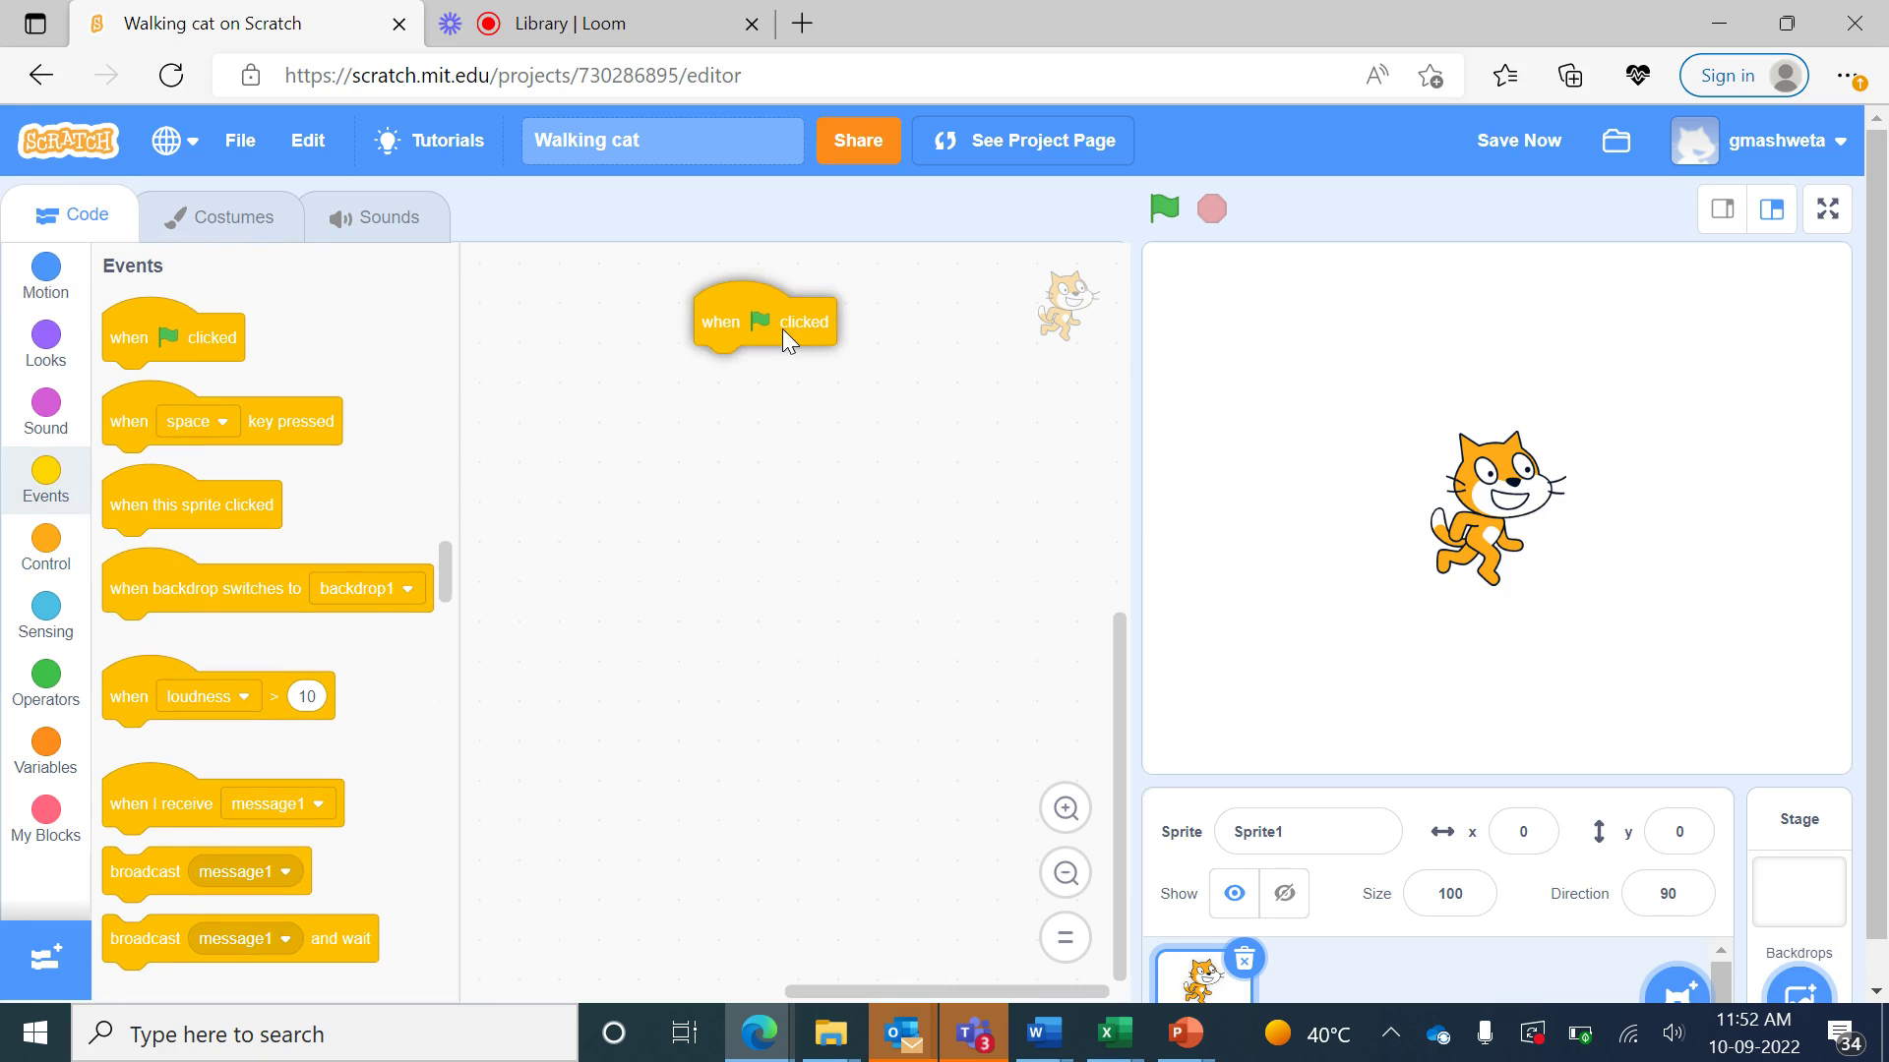
{"action": "left_click", "coordinate": [1066, 810]}
{"action": "left_click", "coordinate": [1066, 809]}
{"action": "mouse_move", "coordinate": [960, 289]}
{"action": "left_mouse_down"}
{"action": "mouse_move", "coordinate": [697, 397]}
{"action": "mouse_move", "coordinate": [716, 314]}
{"action": "left_mouse_up"}
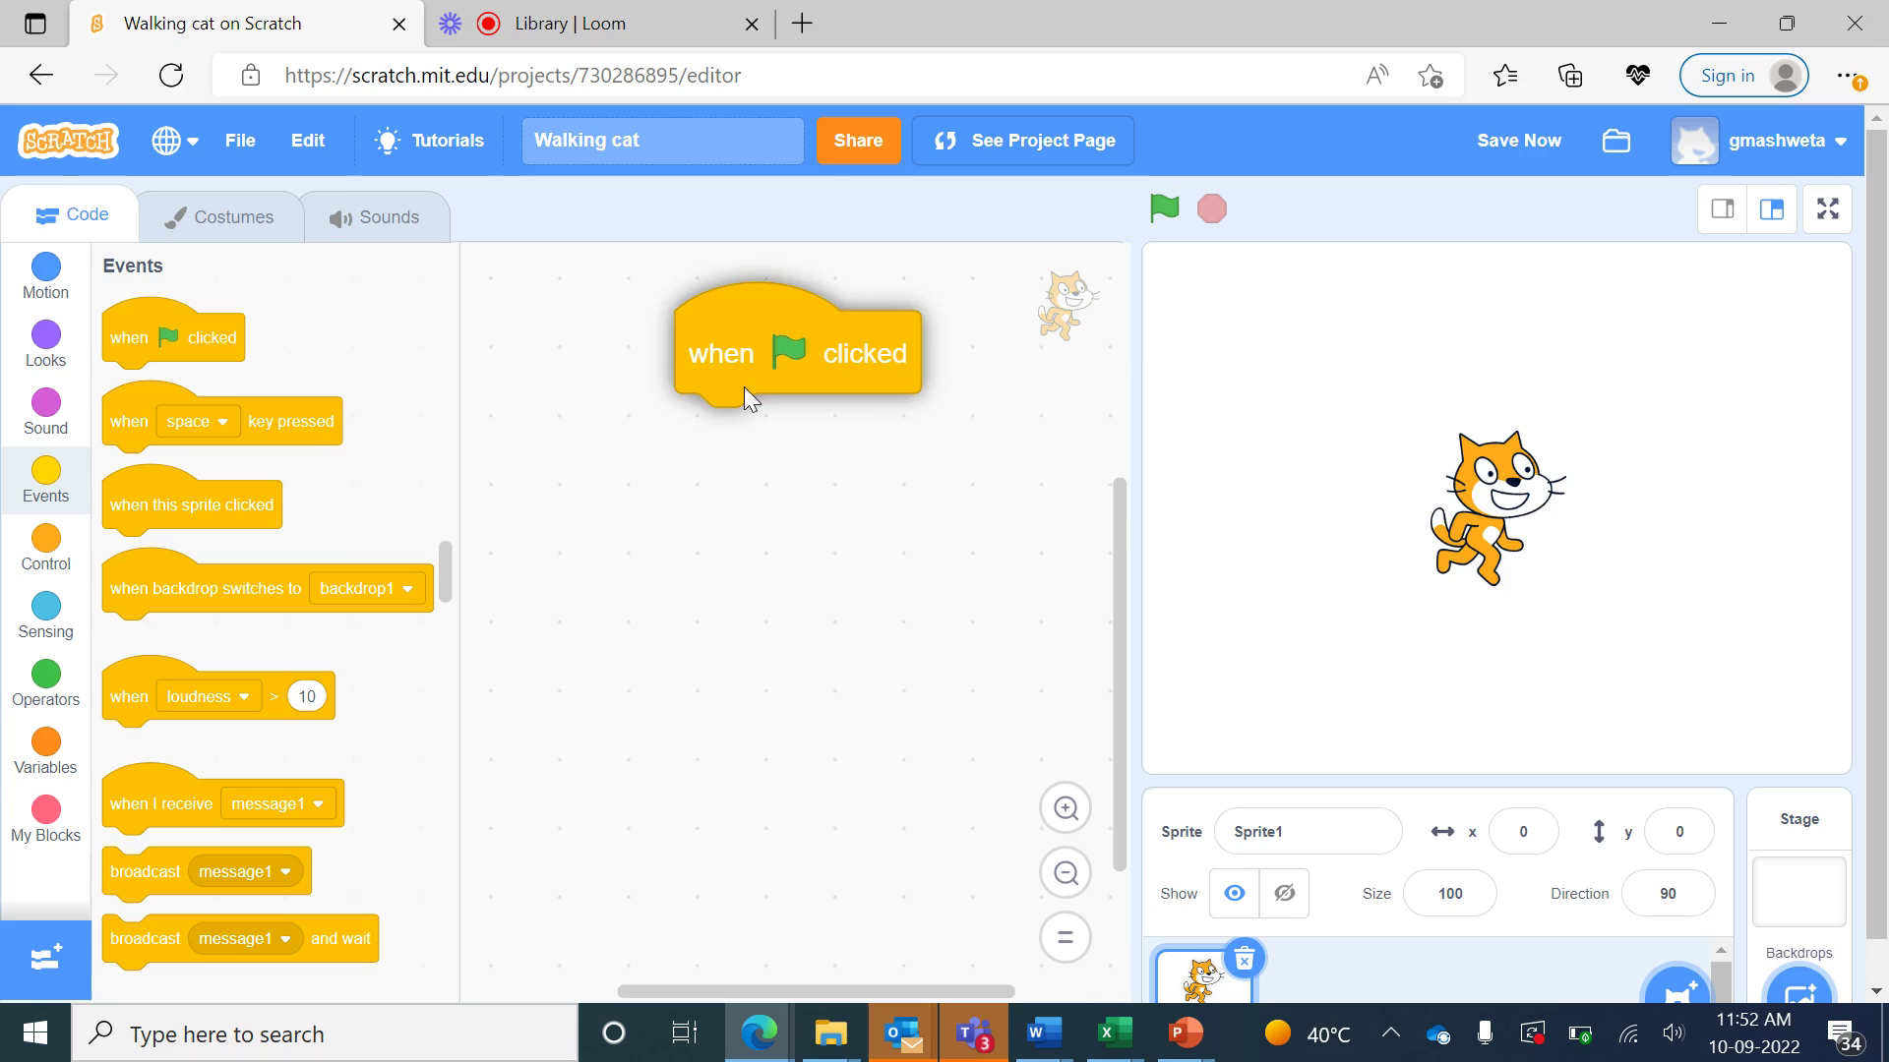
- Attach a 'switch costume to costume1' block under the flag hat
{"action": "left_click", "coordinate": [46, 351]}
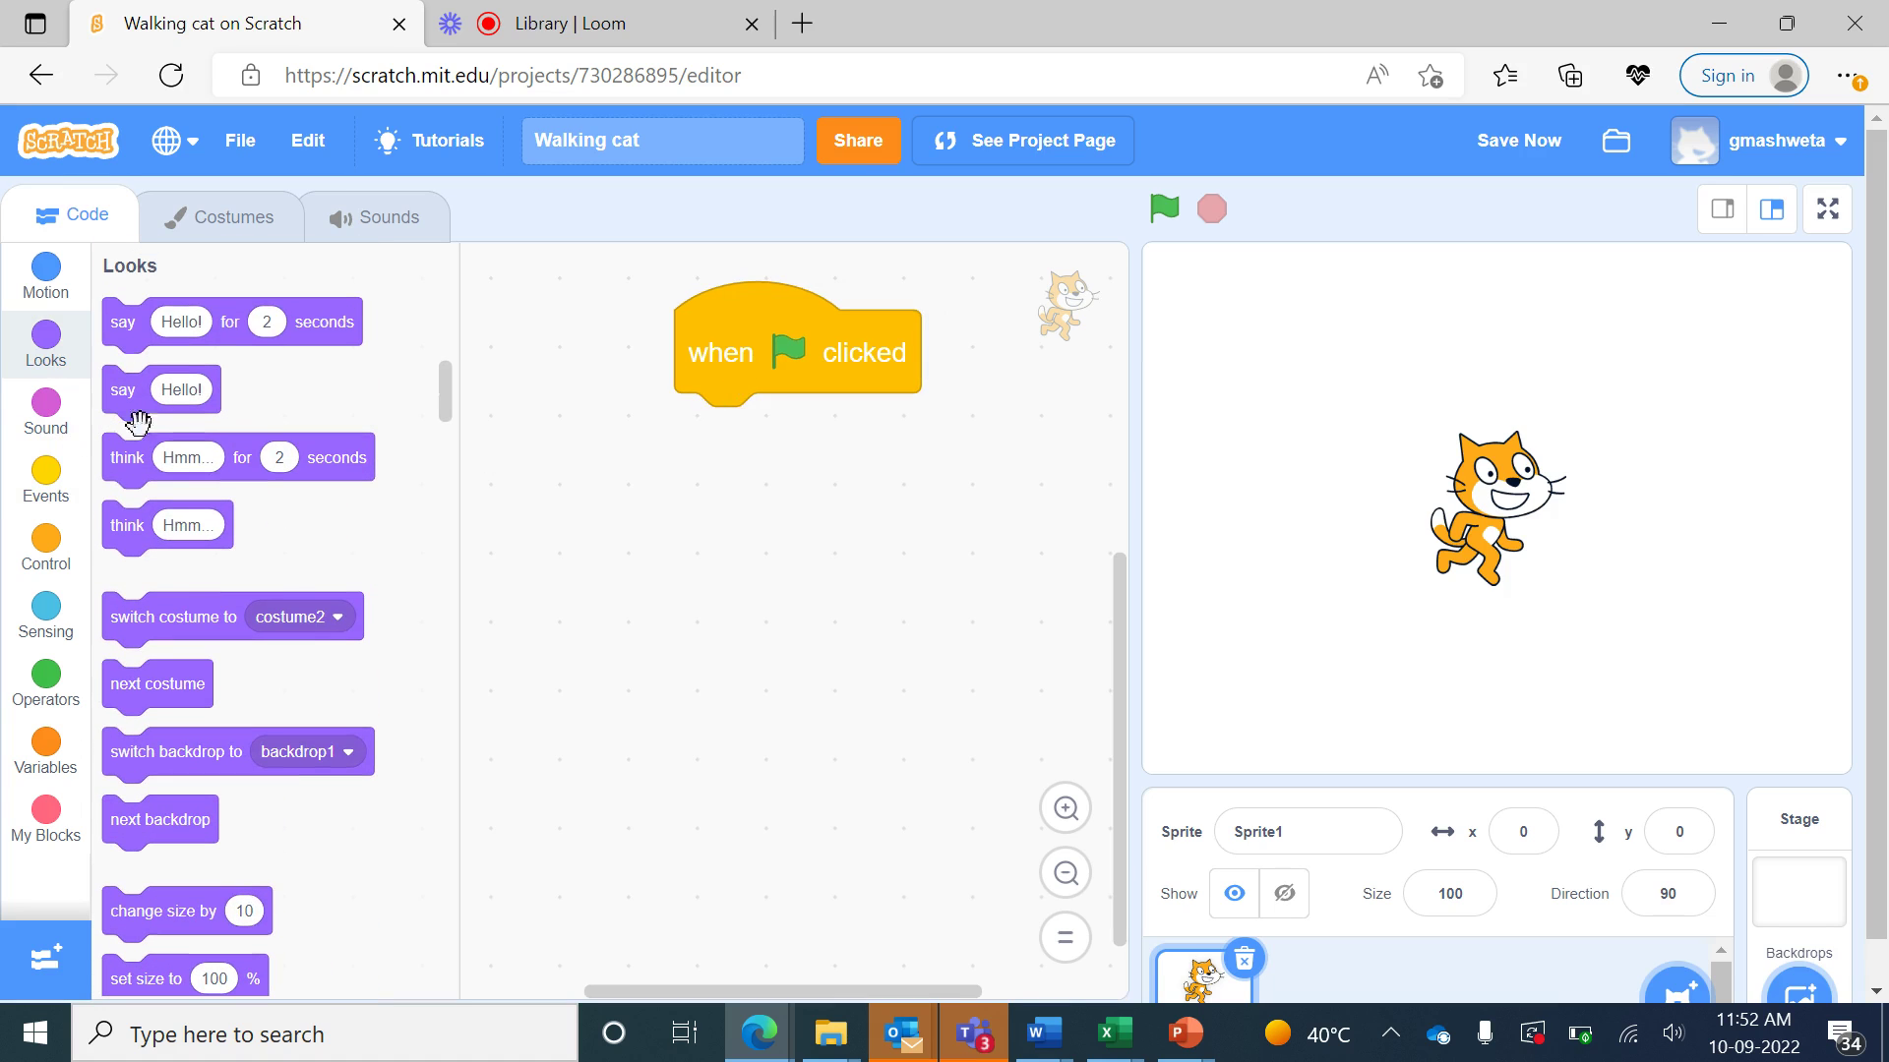
{"action": "mouse_move", "coordinate": [168, 612]}
{"action": "left_mouse_down"}
{"action": "mouse_move", "coordinate": [726, 435]}
{"action": "mouse_move", "coordinate": [801, 444]}
{"action": "left_mouse_up"}
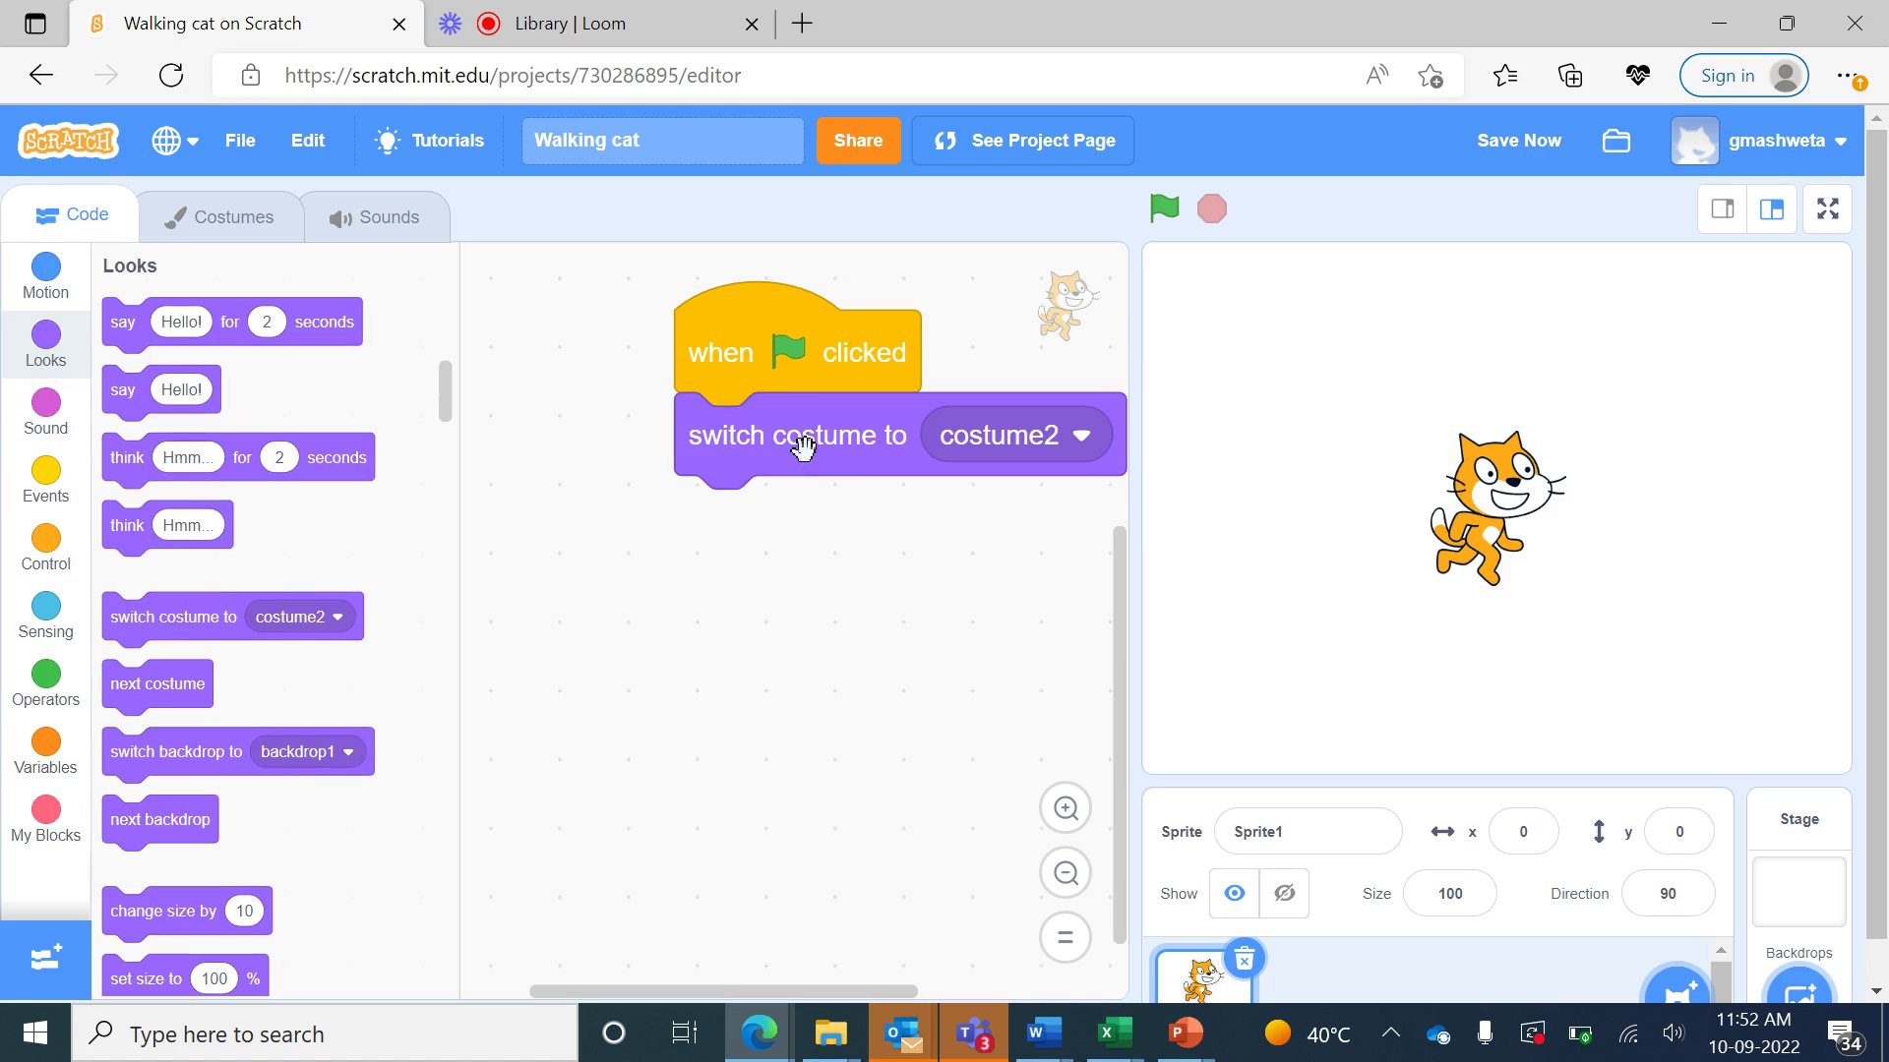
{"action": "left_click_drag", "start_coordinate": [818, 368], "coordinate": [683, 376]}
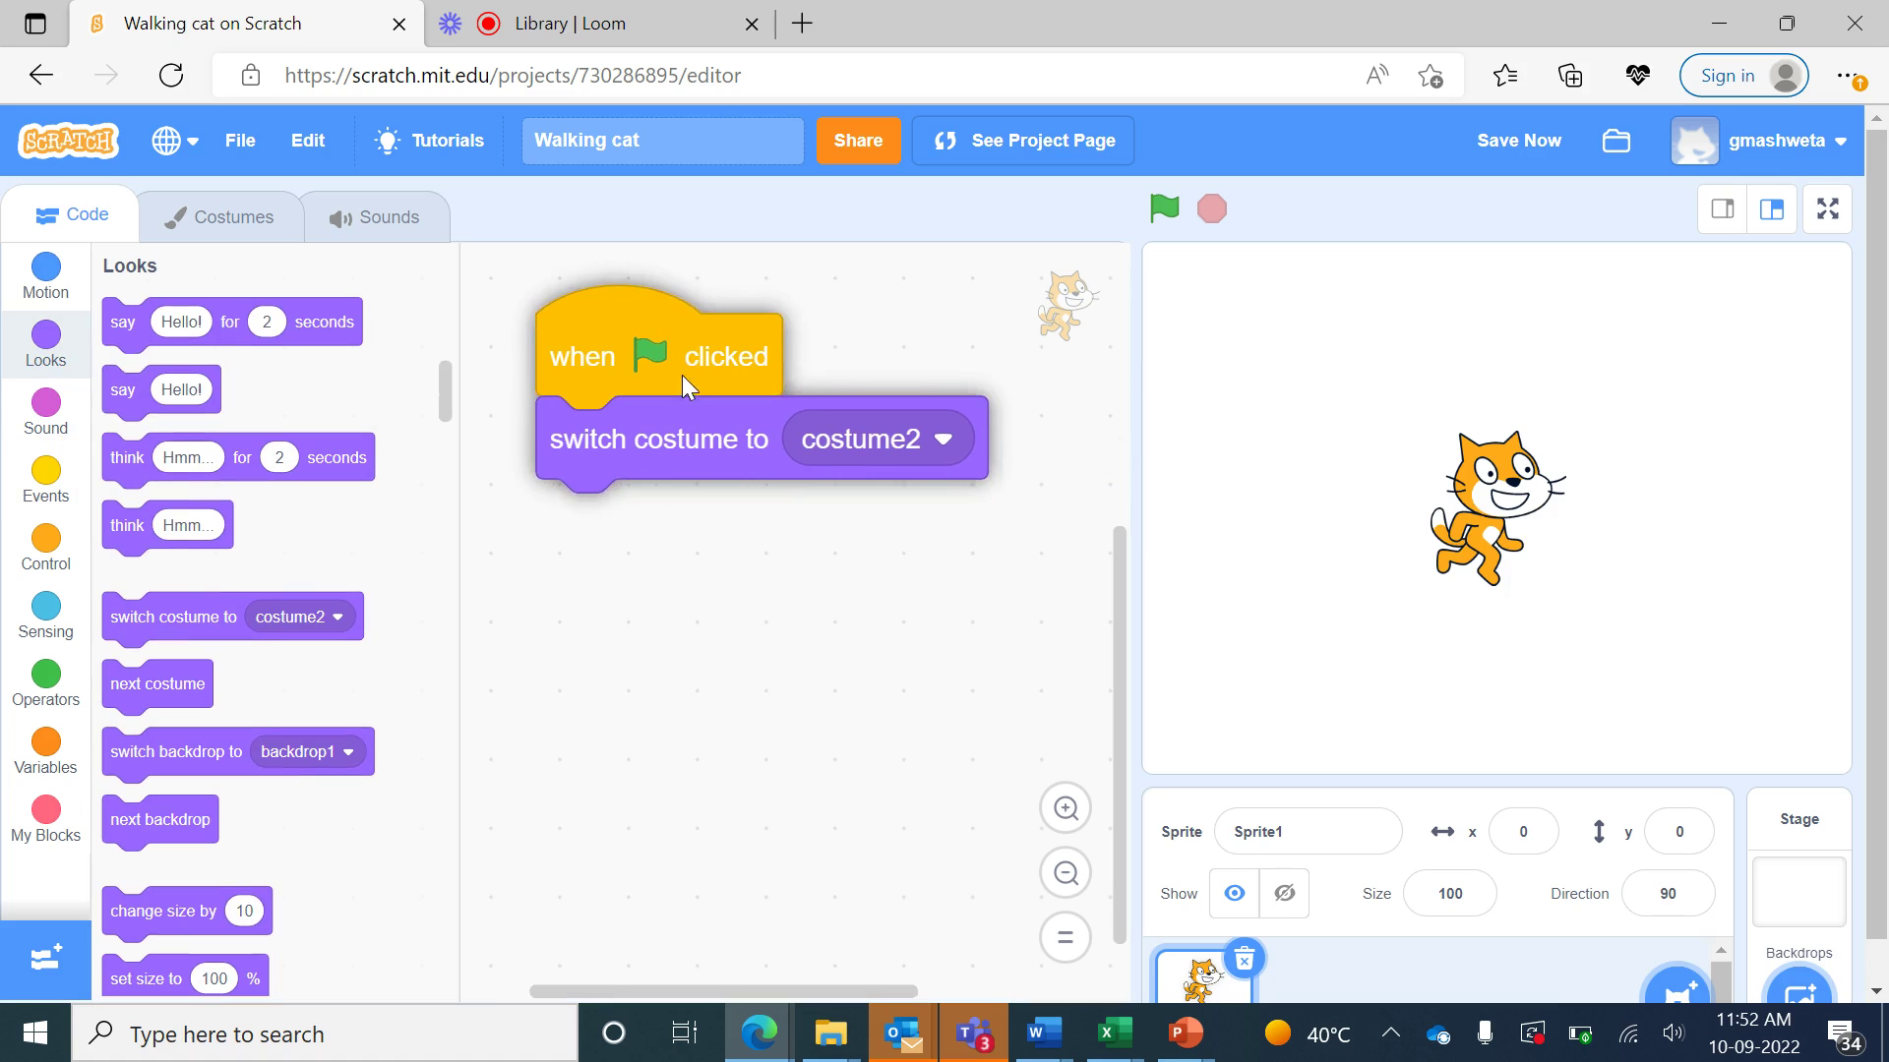
{"action": "left_click", "coordinate": [914, 449]}
{"action": "left_click", "coordinate": [906, 530]}
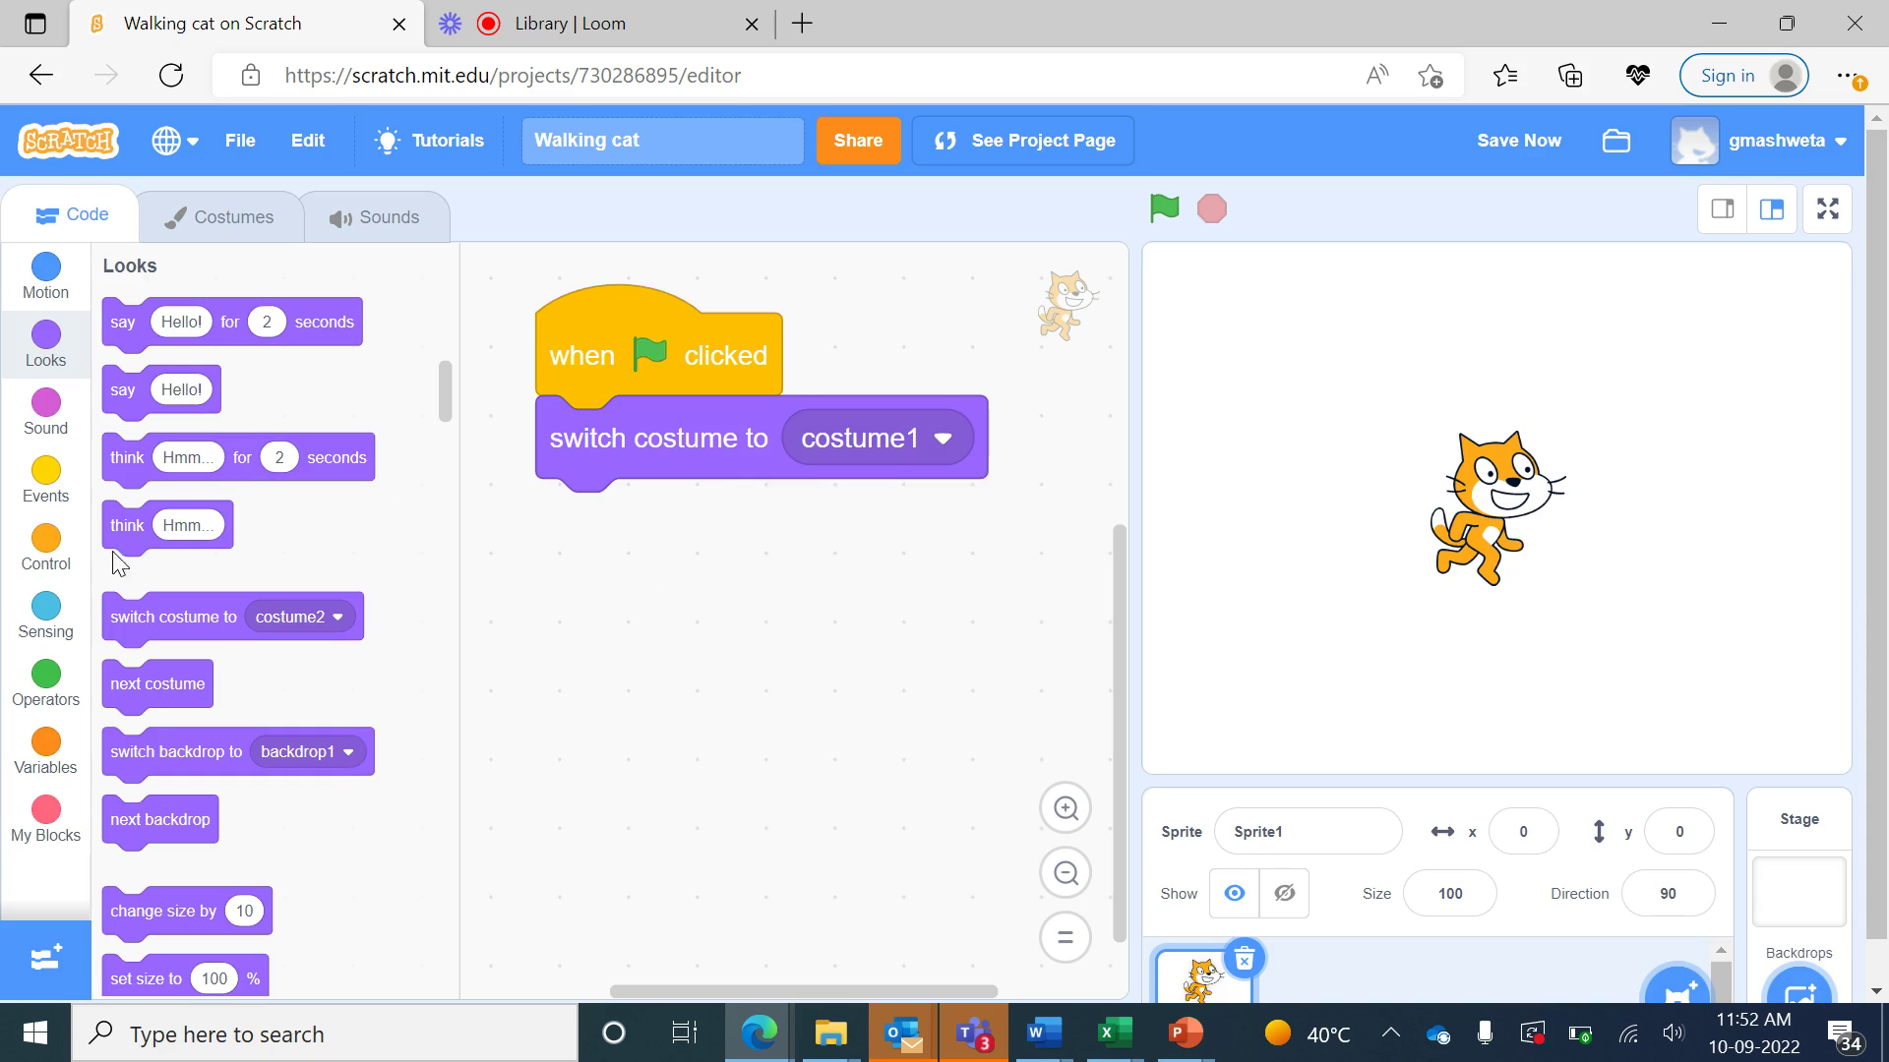
- Add a 'switch costume to costume2' block below and run the script
{"action": "left_click", "coordinate": [48, 535]}
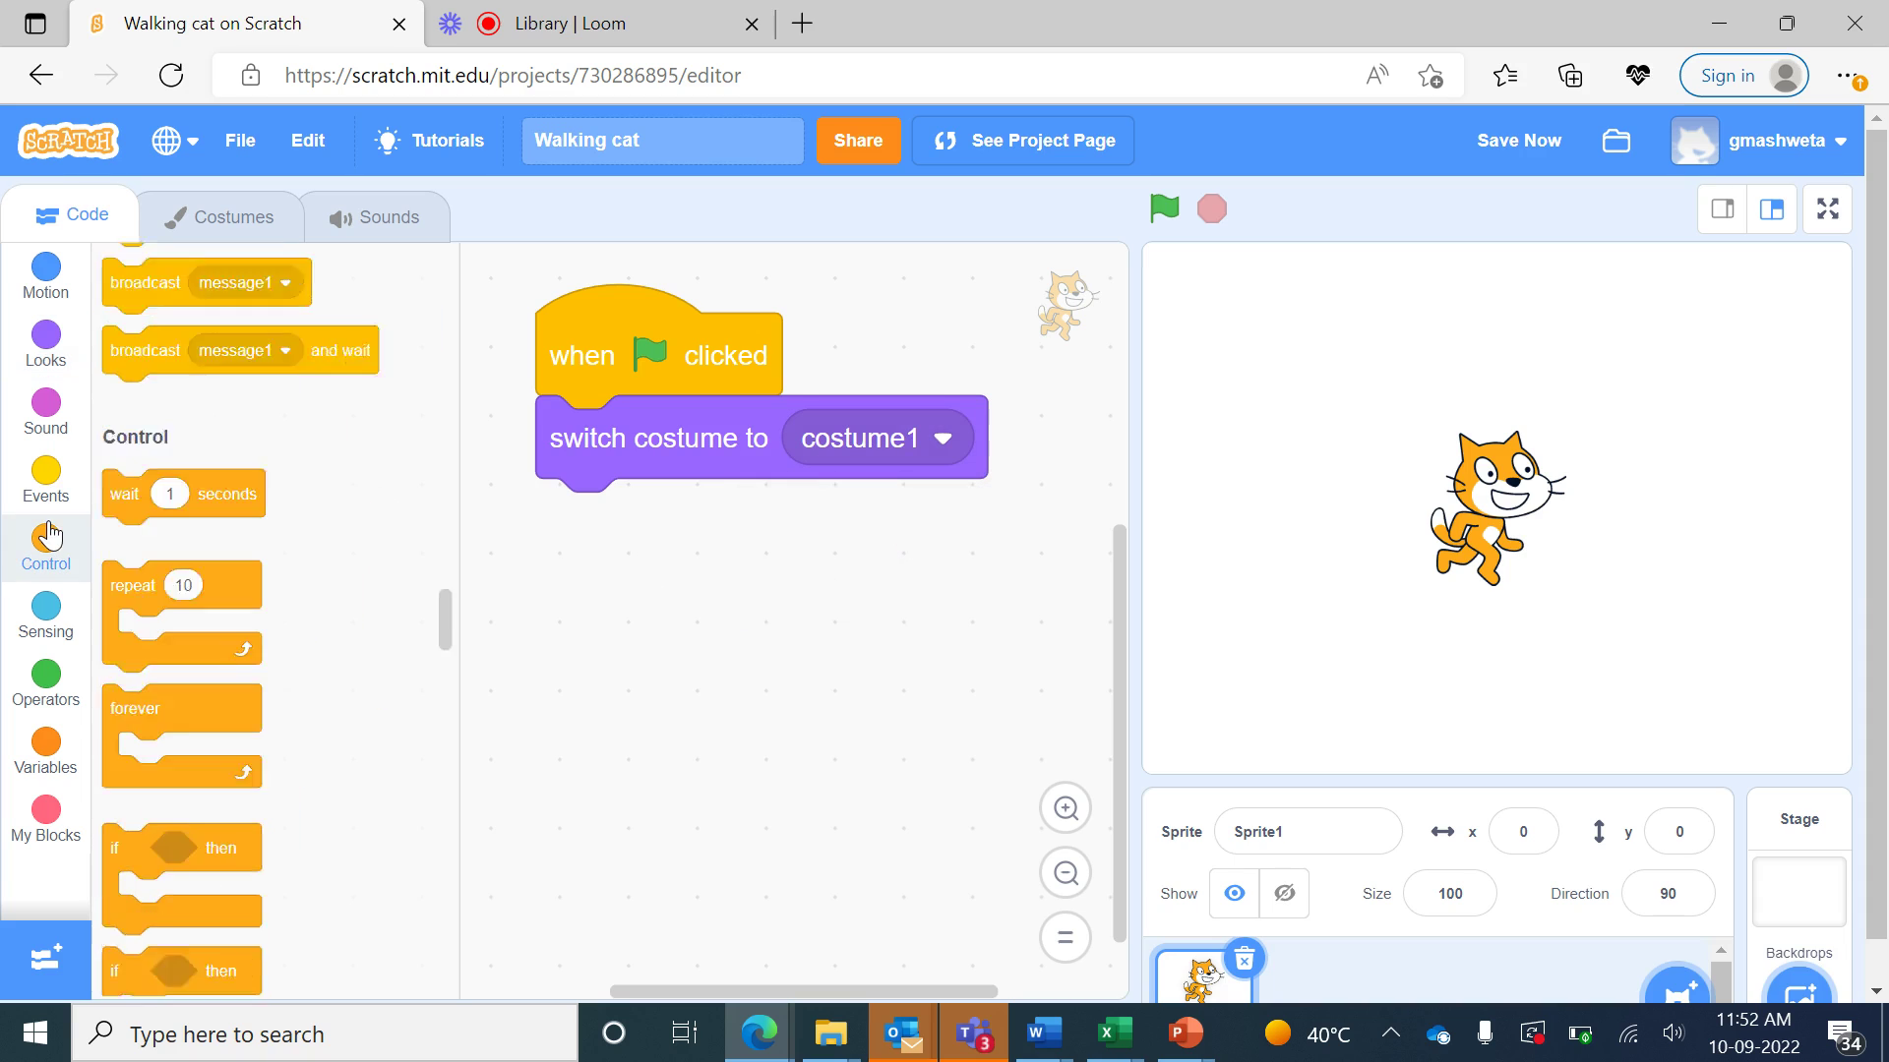
{"action": "left_click", "coordinate": [52, 350]}
{"action": "left_click_drag", "start_coordinate": [156, 613], "coordinate": [613, 526]}
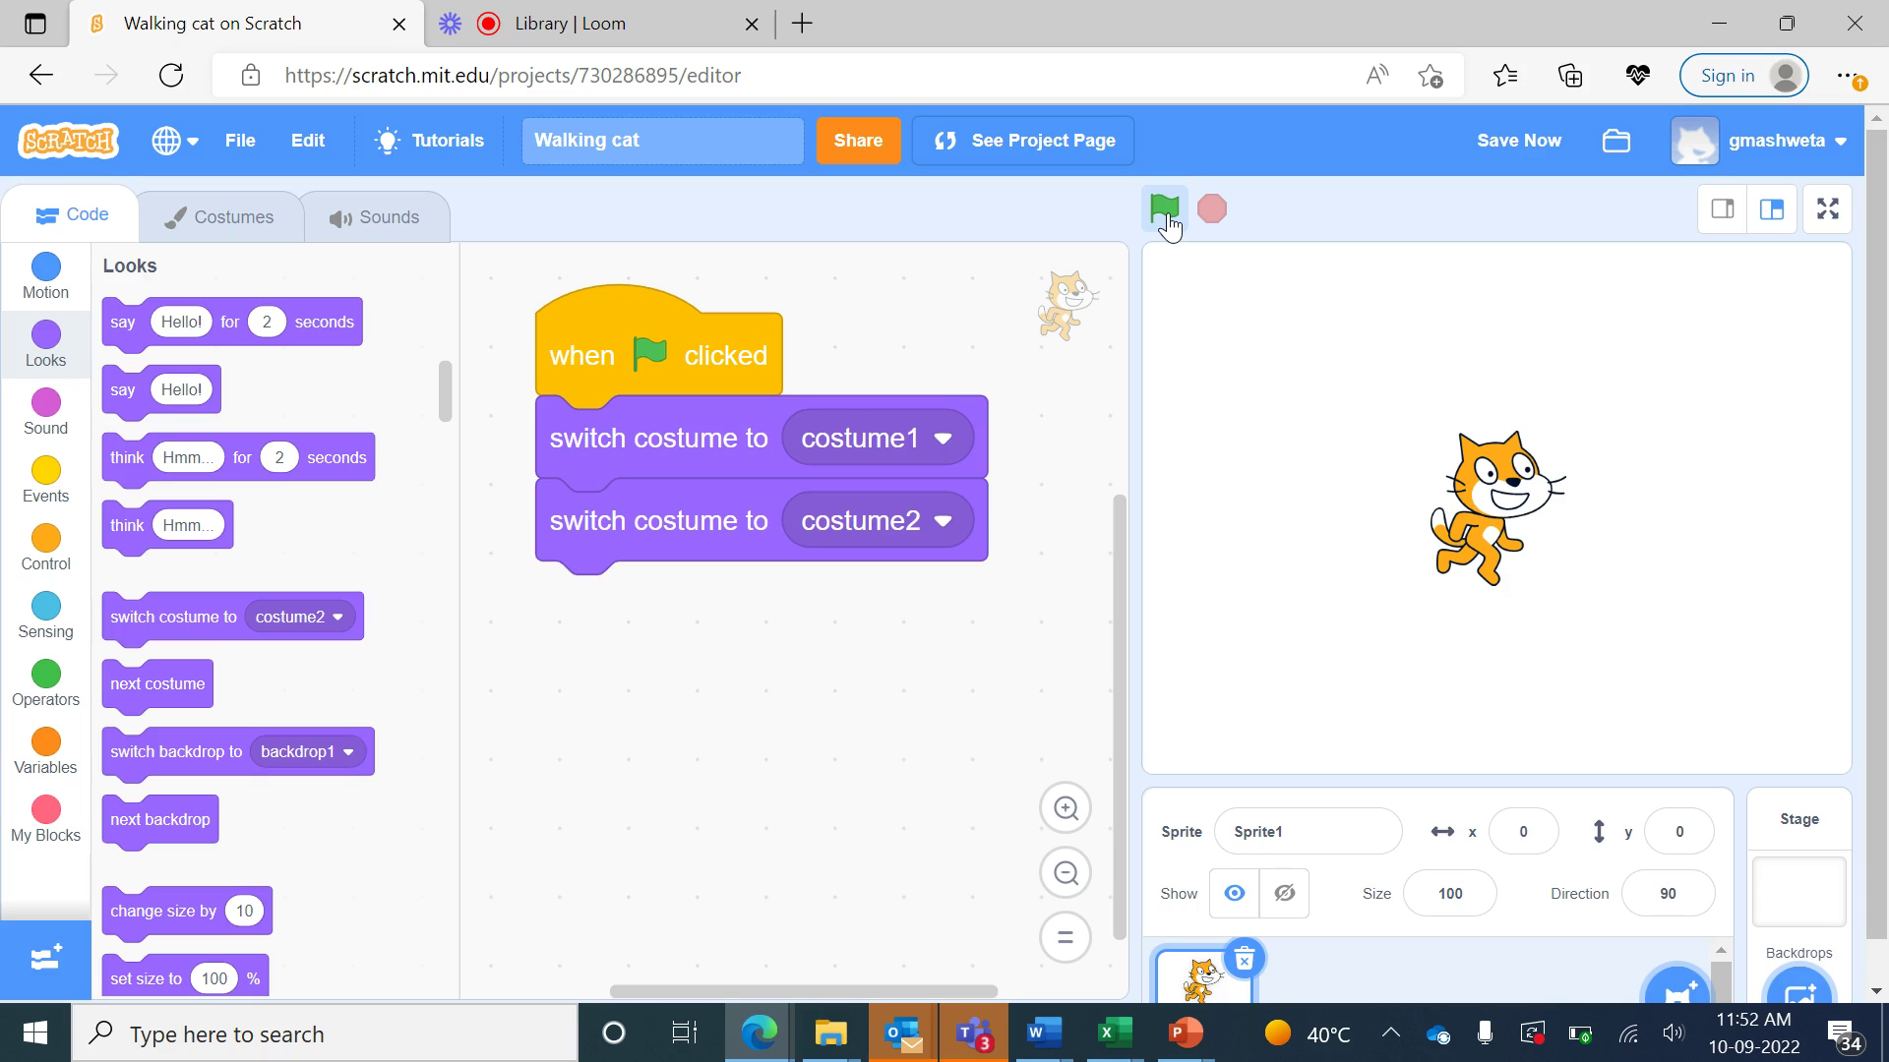
{"action": "left_click", "coordinate": [1165, 220]}
- Insert 'wait 0.3 seconds' between the costume1 and costume2 switches and run the script
{"action": "left_click_drag", "start_coordinate": [687, 528], "coordinate": [690, 701]}
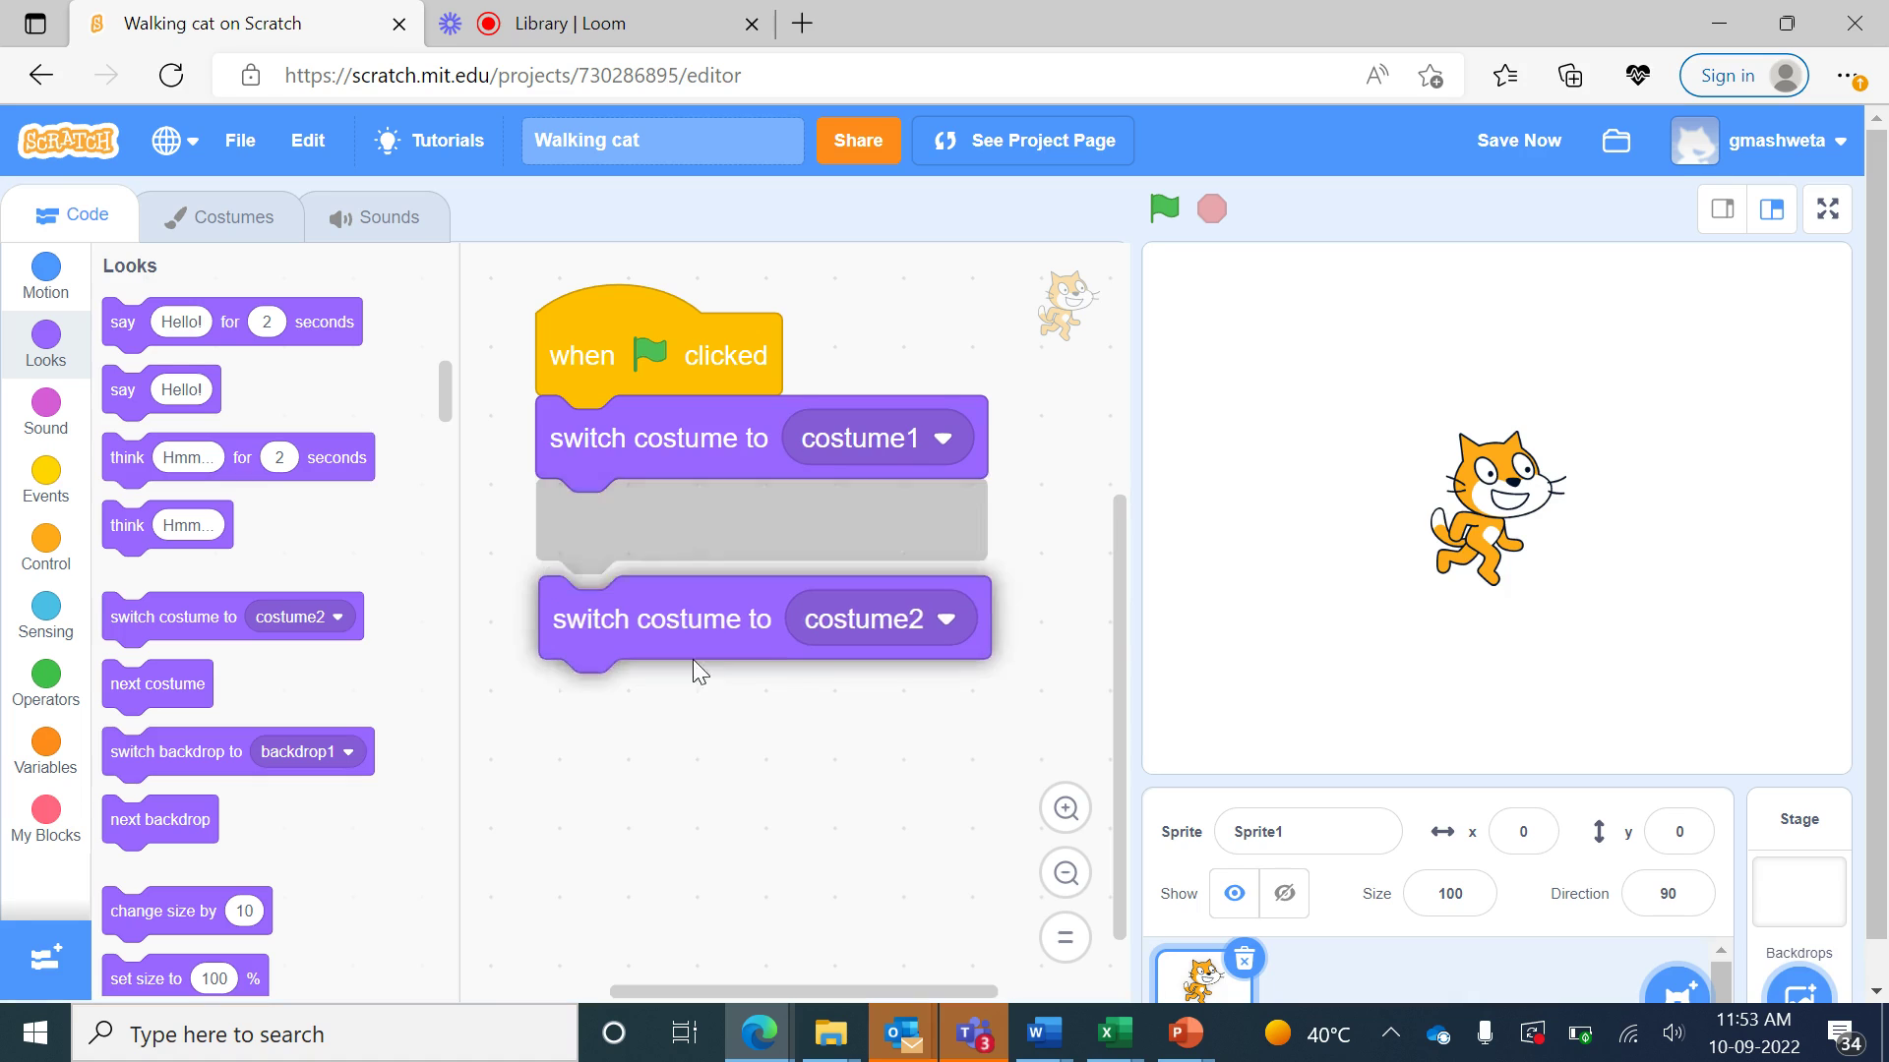
{"action": "left_click", "coordinate": [49, 549]}
{"action": "left_click_drag", "start_coordinate": [220, 322], "coordinate": [649, 520]}
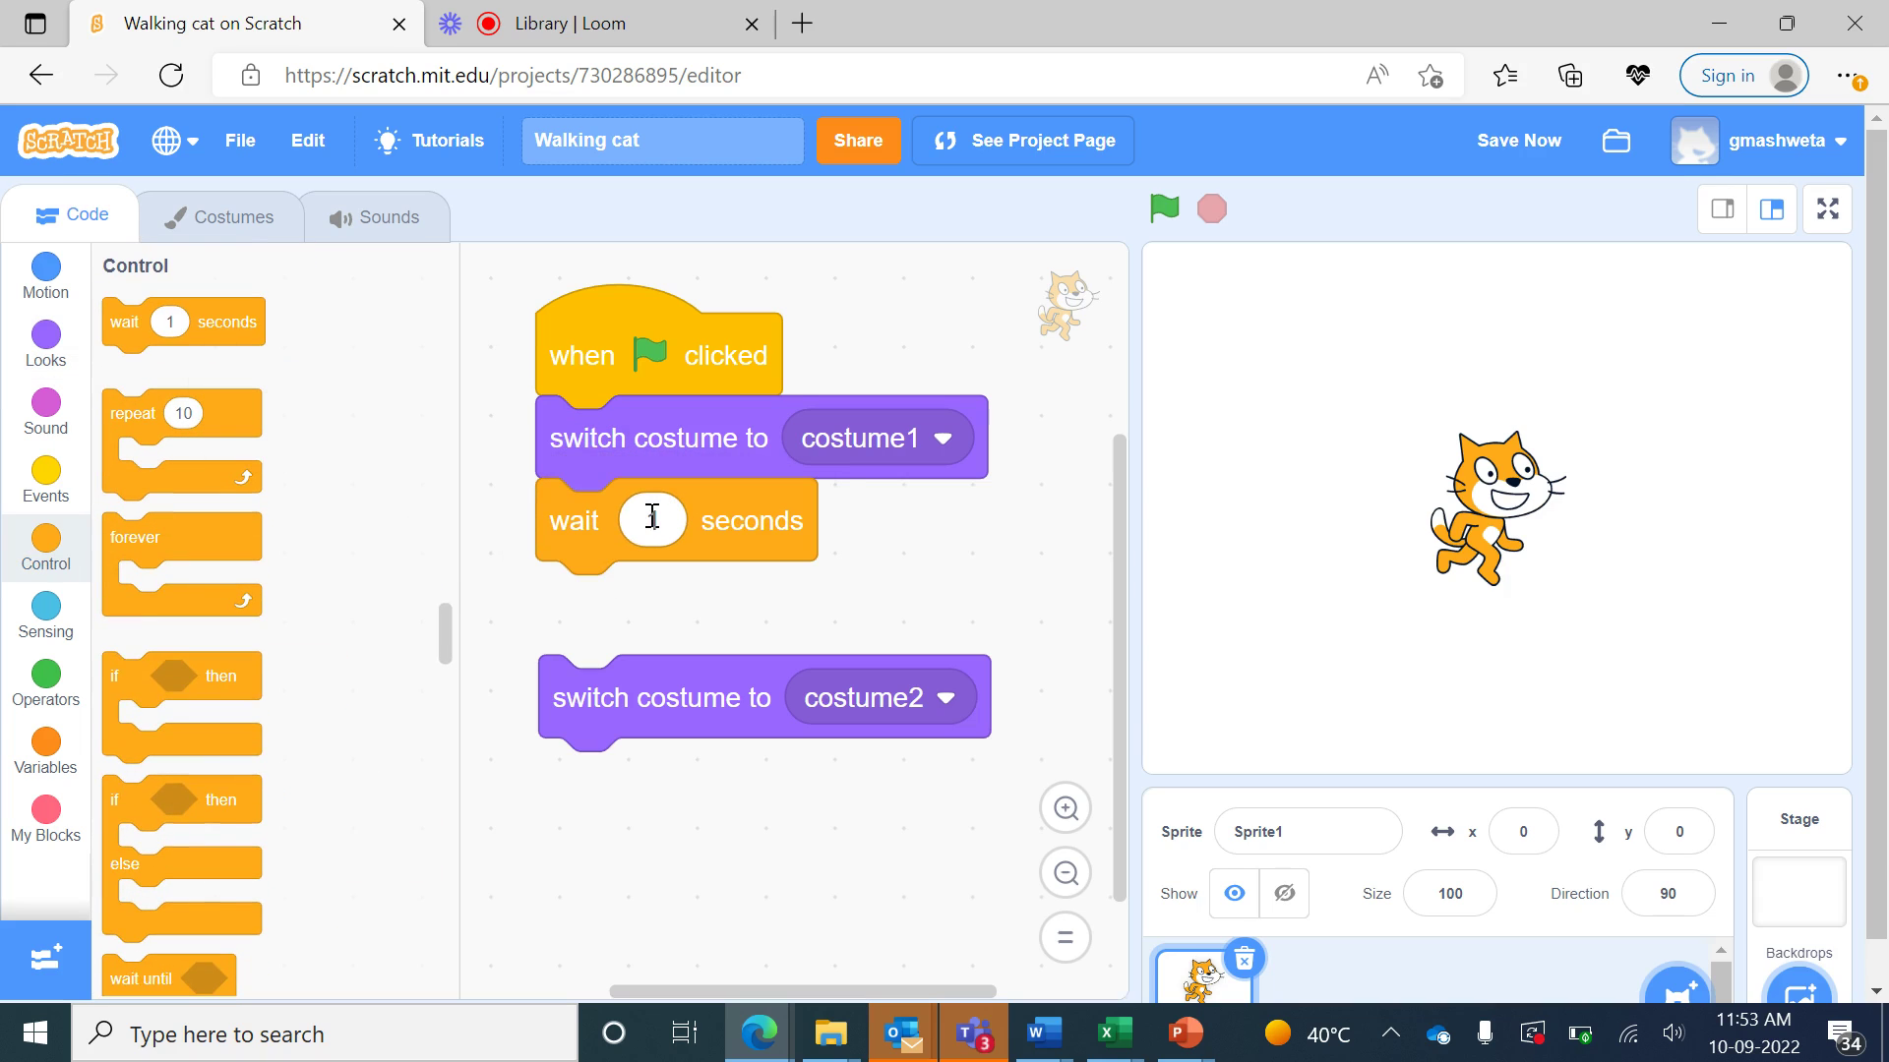
{"action": "left_click", "coordinate": [654, 518]}
{"action": "type", "text": ".3"}
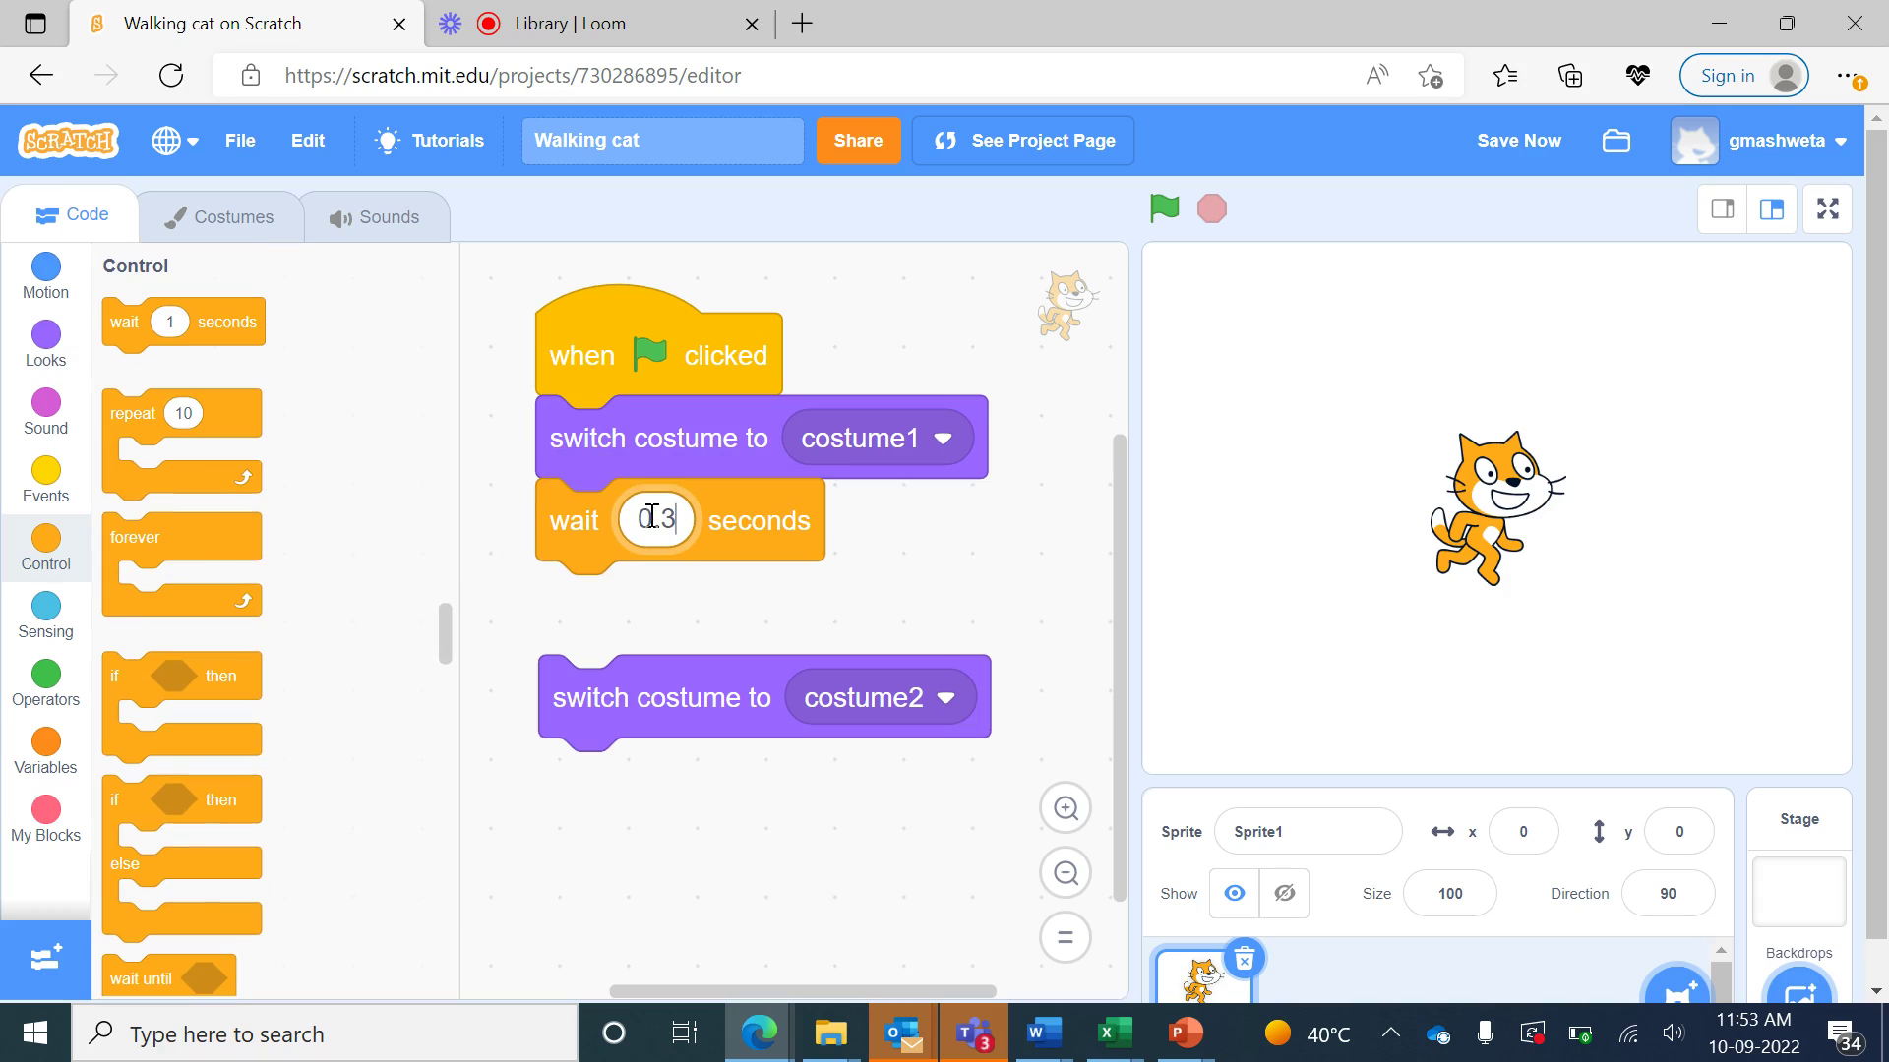
{"action": "left_click_drag", "start_coordinate": [615, 703], "coordinate": [614, 584]}
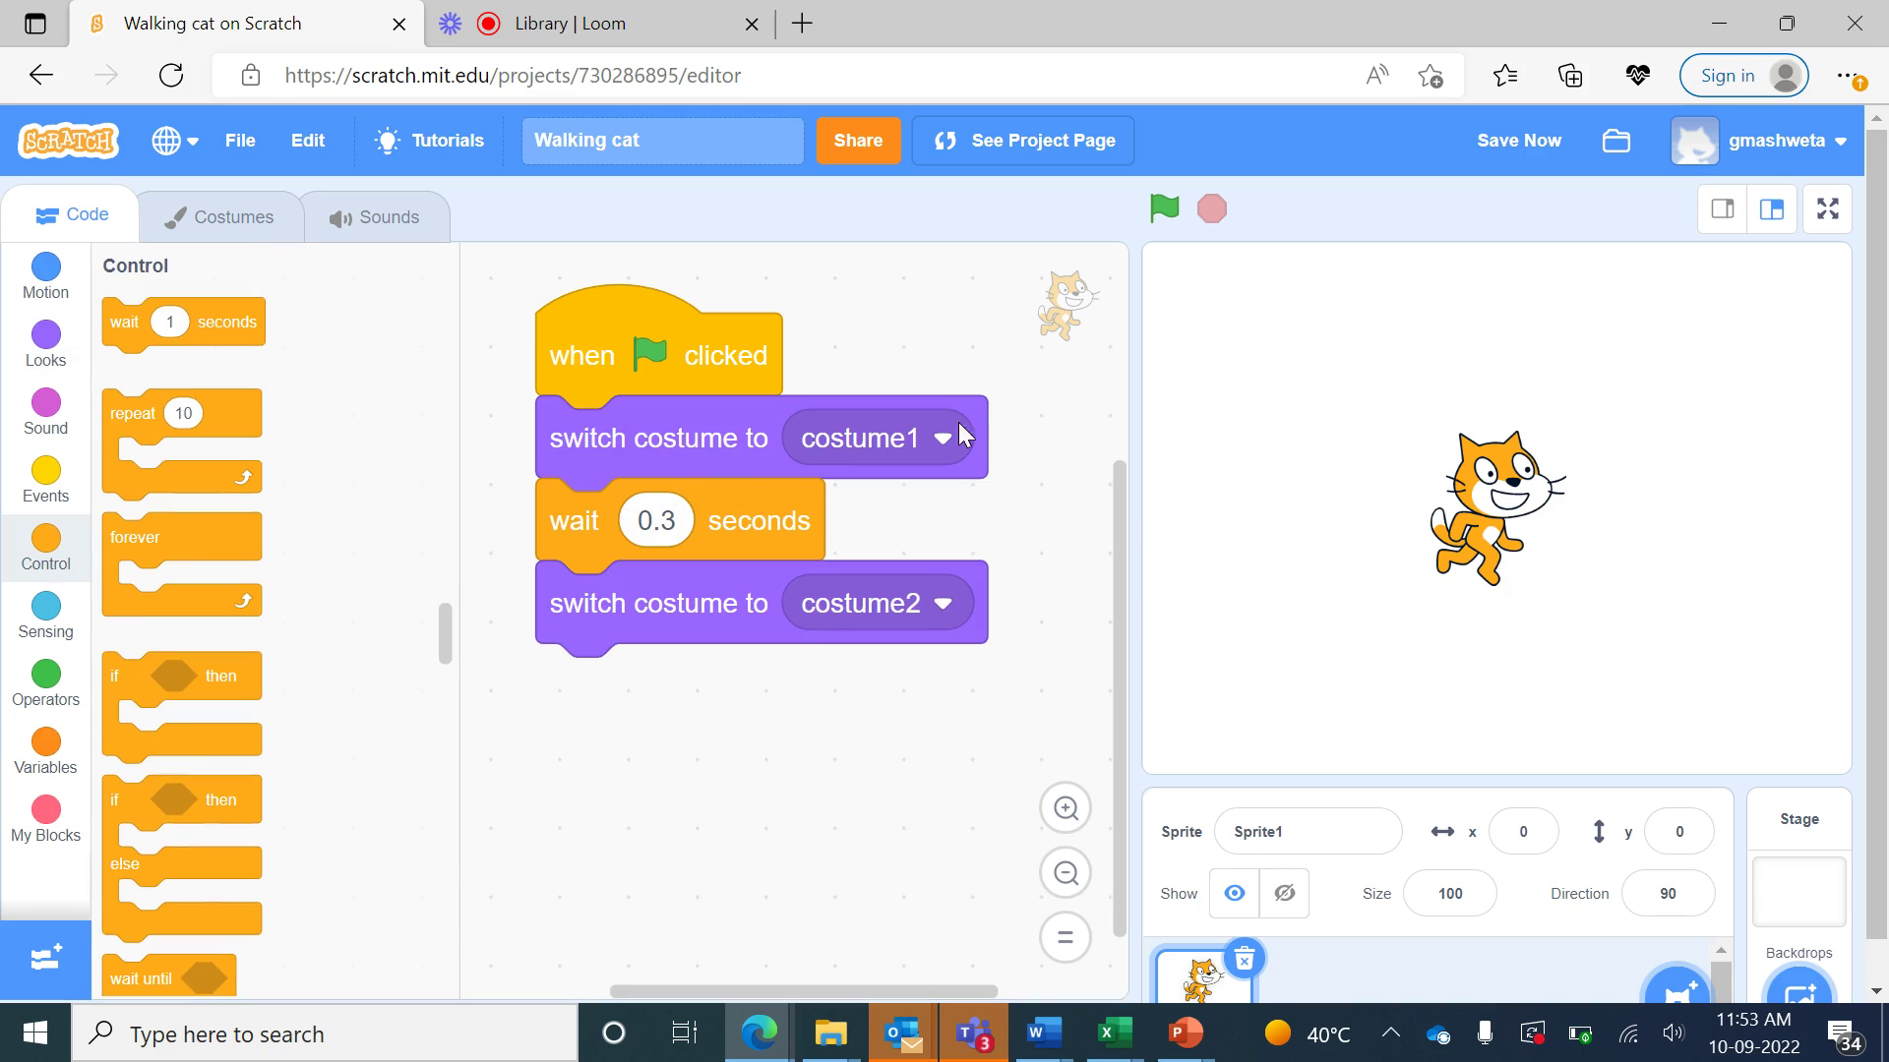
{"action": "left_click", "coordinate": [1163, 207]}
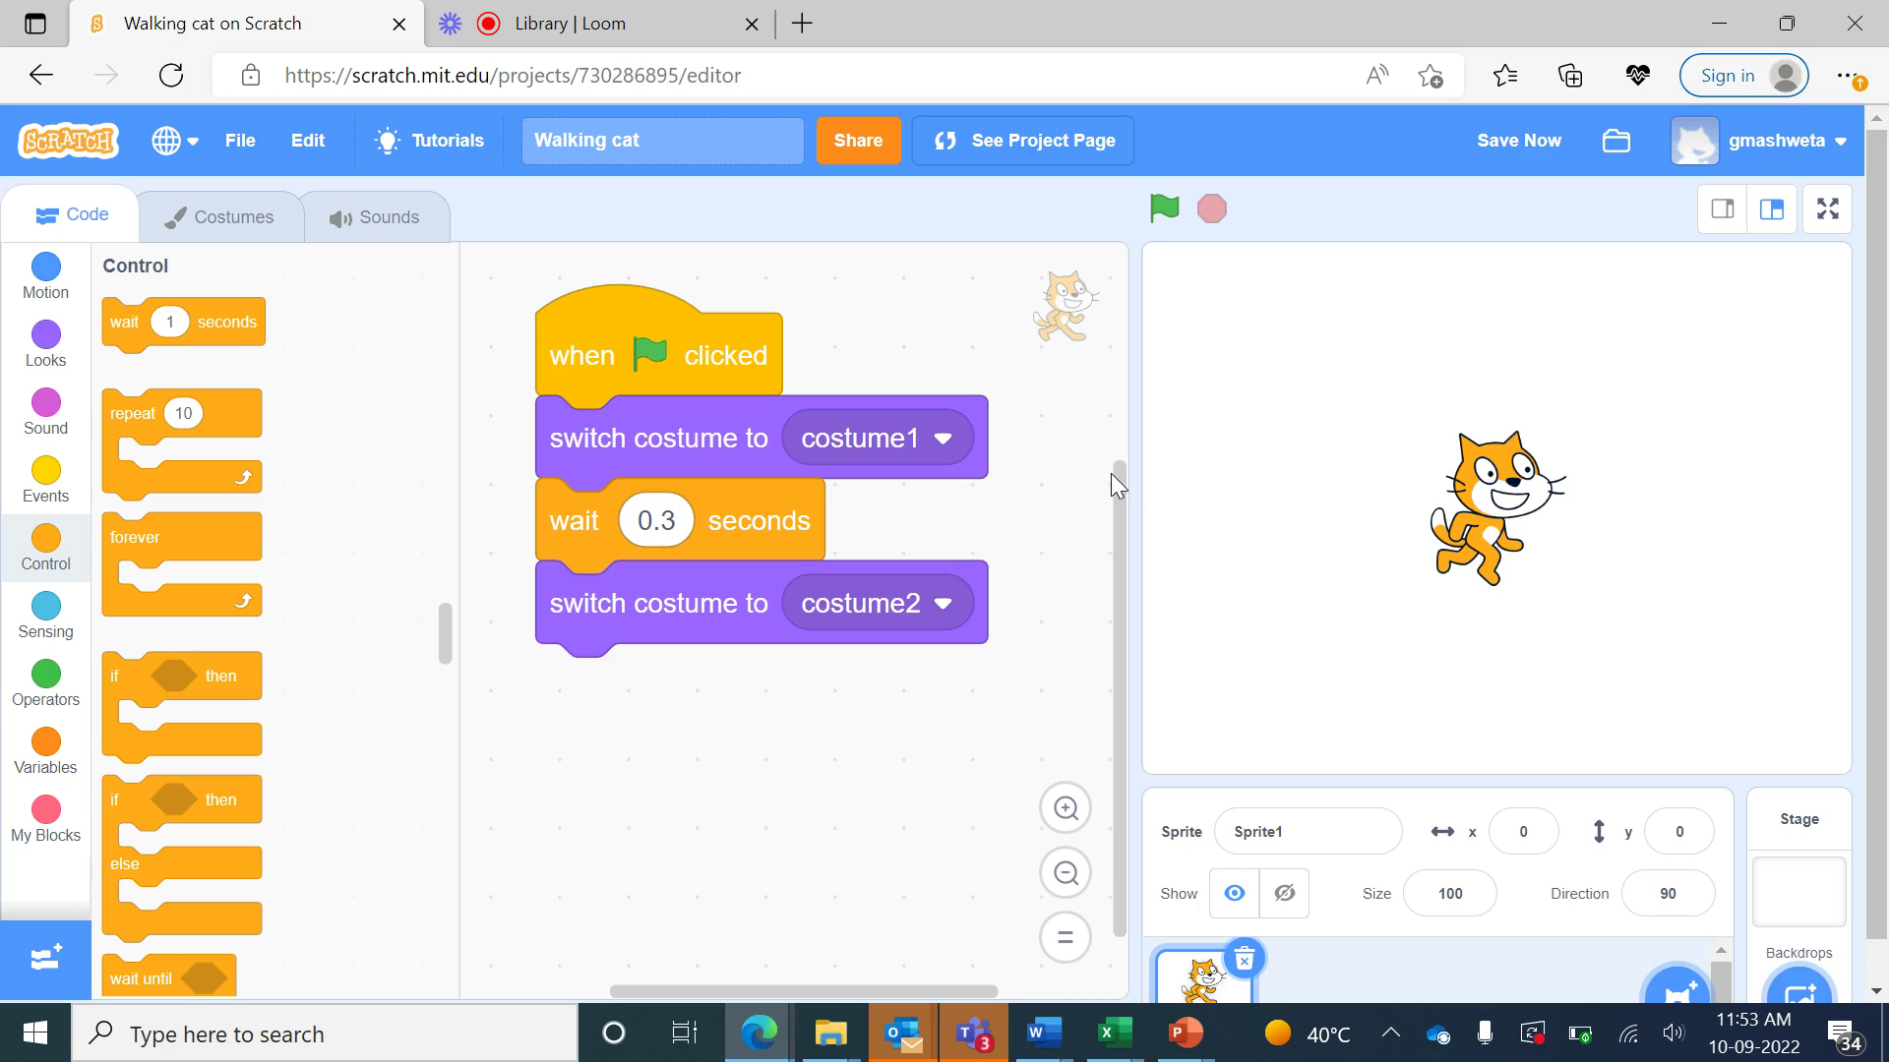
- Run the script, wrap the costume switches in a repeat 10 loop, and run again
{"action": "left_click", "coordinate": [1164, 209]}
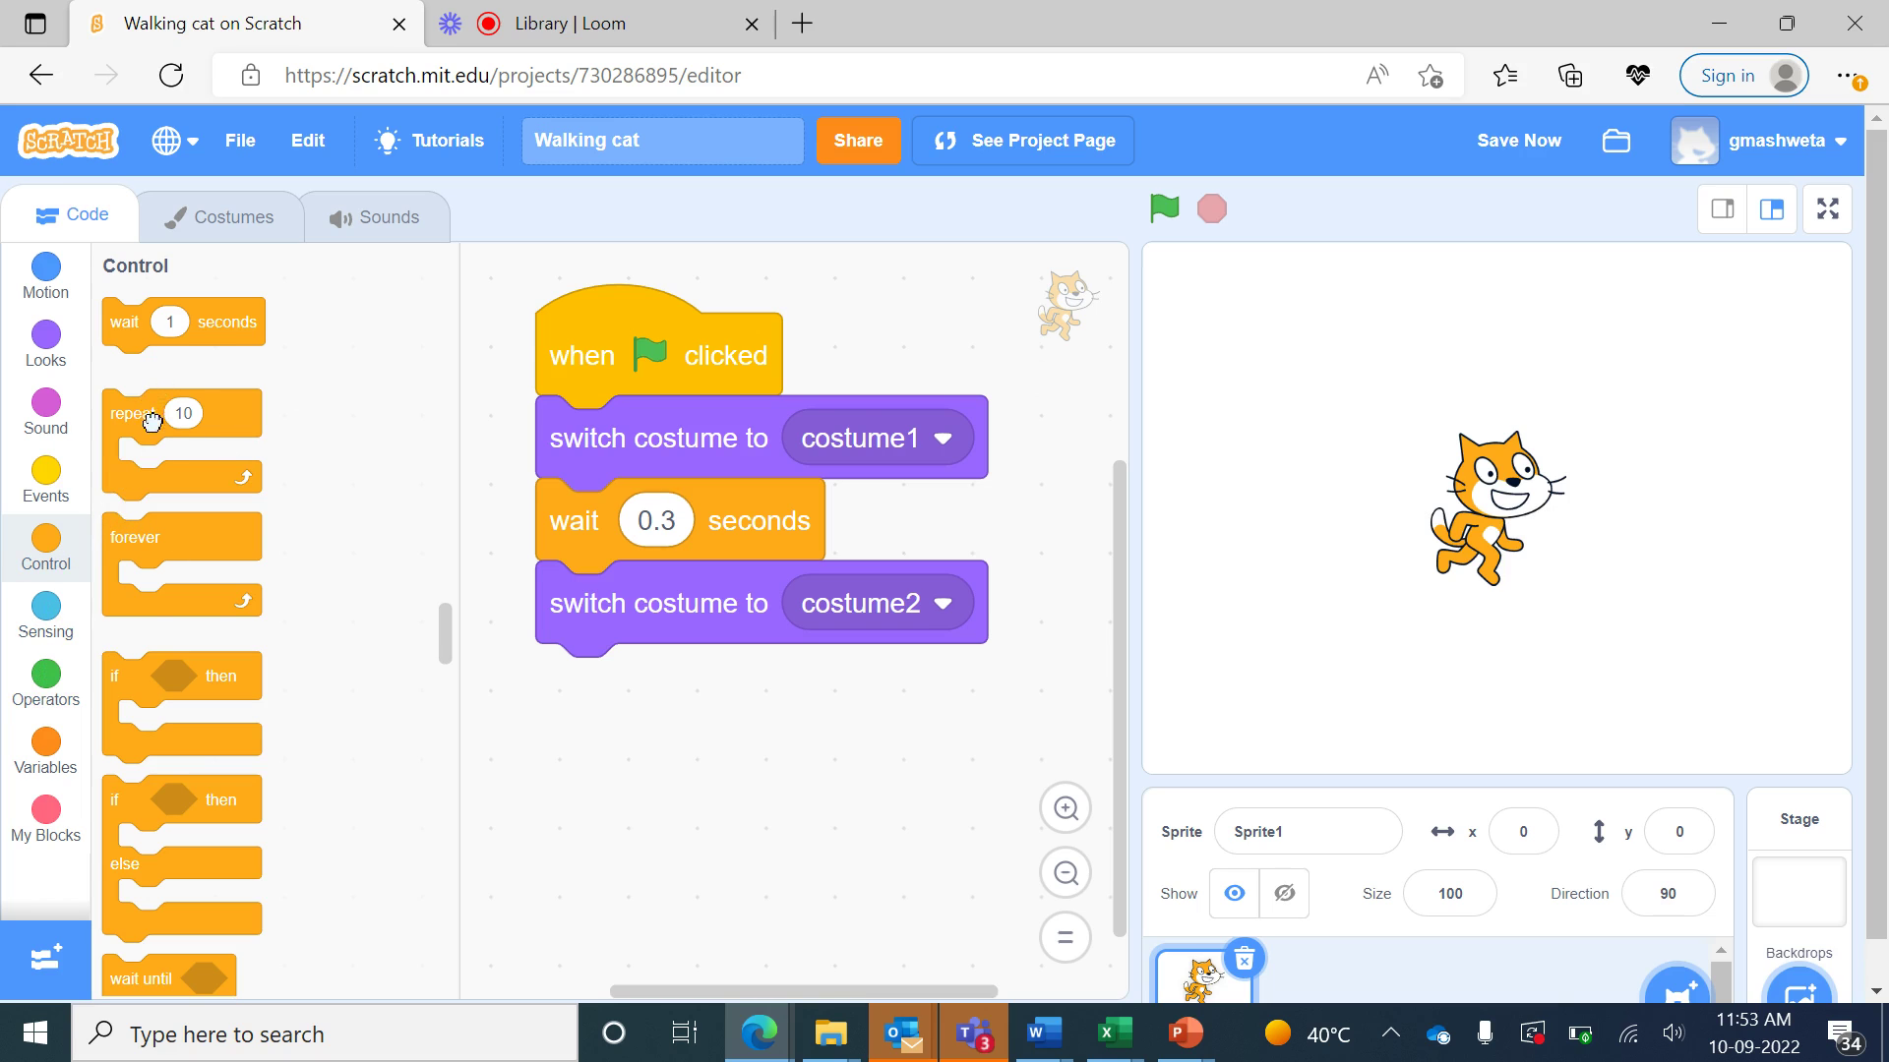
{"action": "mouse_move", "coordinate": [149, 413]}
{"action": "left_mouse_down"}
{"action": "mouse_move", "coordinate": [619, 453]}
{"action": "mouse_move", "coordinate": [560, 399]}
{"action": "left_mouse_up"}
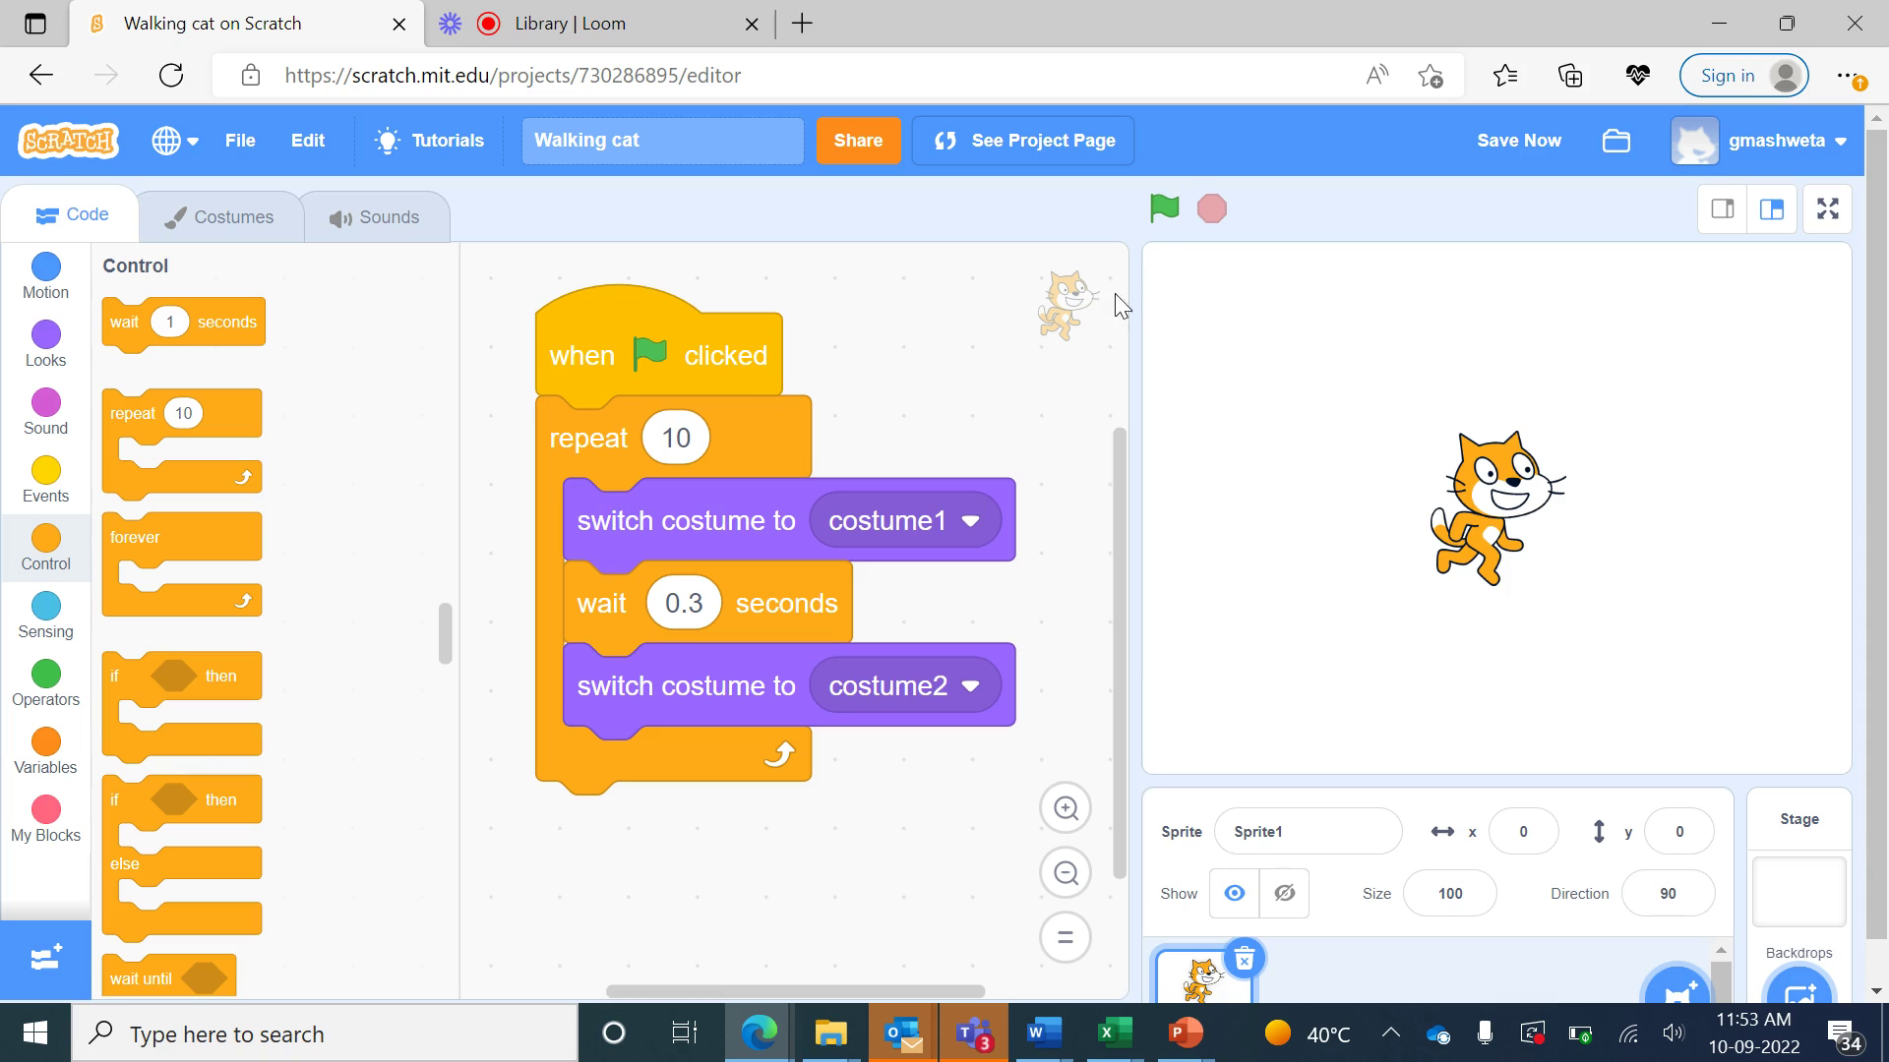
{"action": "left_click", "coordinate": [1161, 209]}
- Add 'wait 0.2 seconds' after costume2, run it, and drag the cat back near centre
{"action": "mouse_move", "coordinate": [236, 323]}
{"action": "left_mouse_down"}
{"action": "mouse_move", "coordinate": [652, 799]}
{"action": "mouse_move", "coordinate": [699, 764]}
{"action": "left_mouse_up"}
{"action": "left_click", "coordinate": [694, 763]}
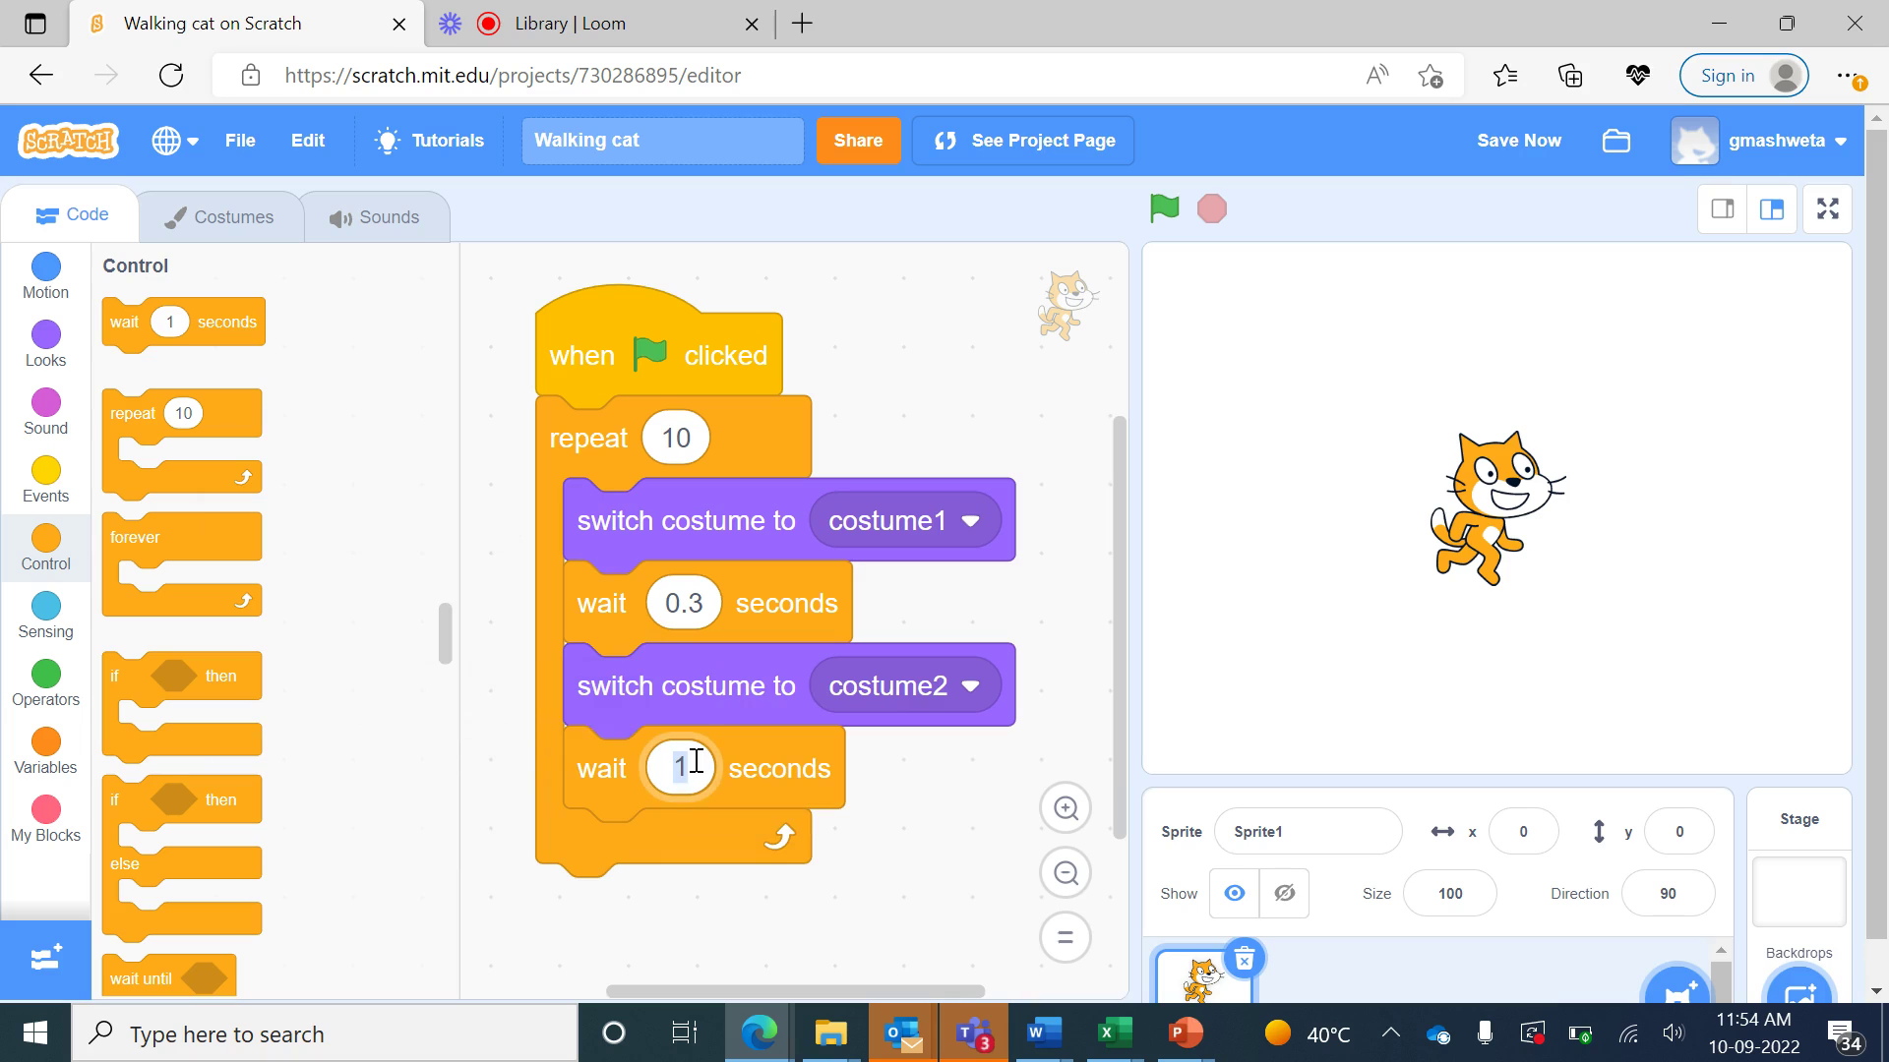
{"action": "type", "text": "0.2"}
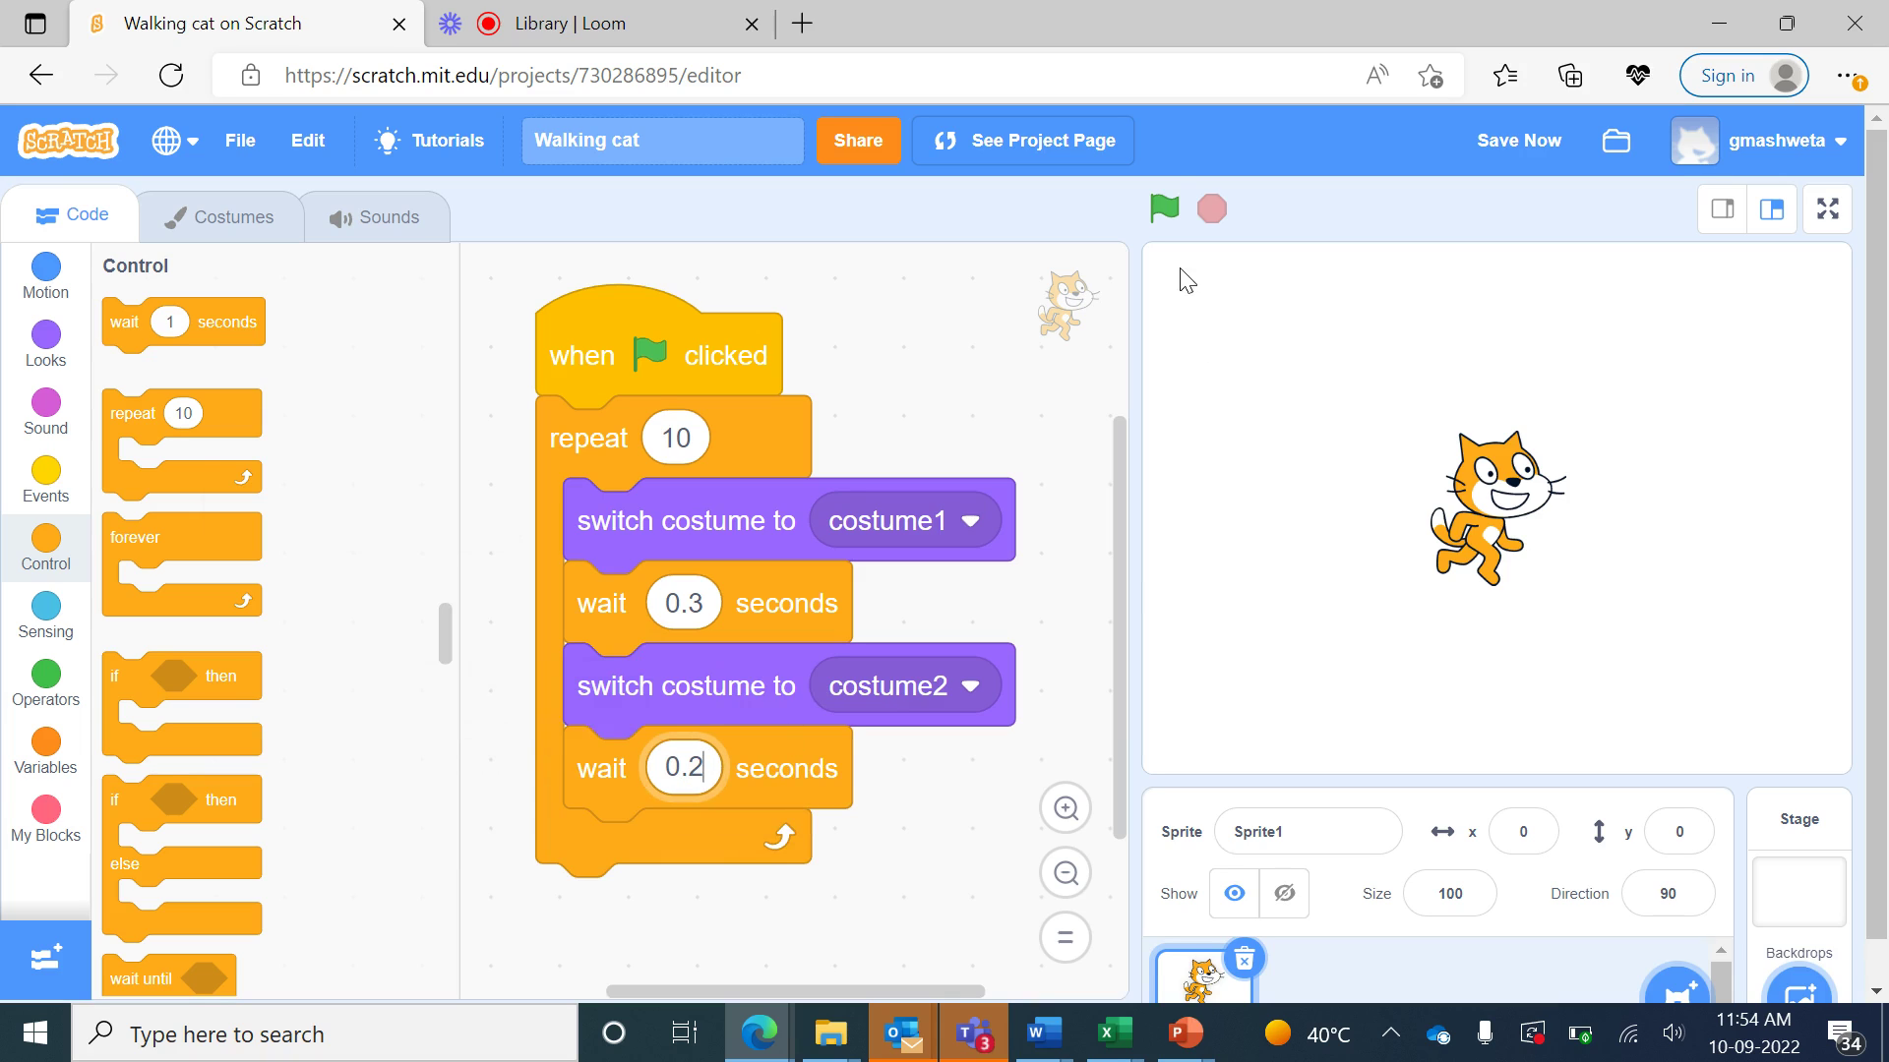
{"action": "left_click", "coordinate": [1167, 221]}
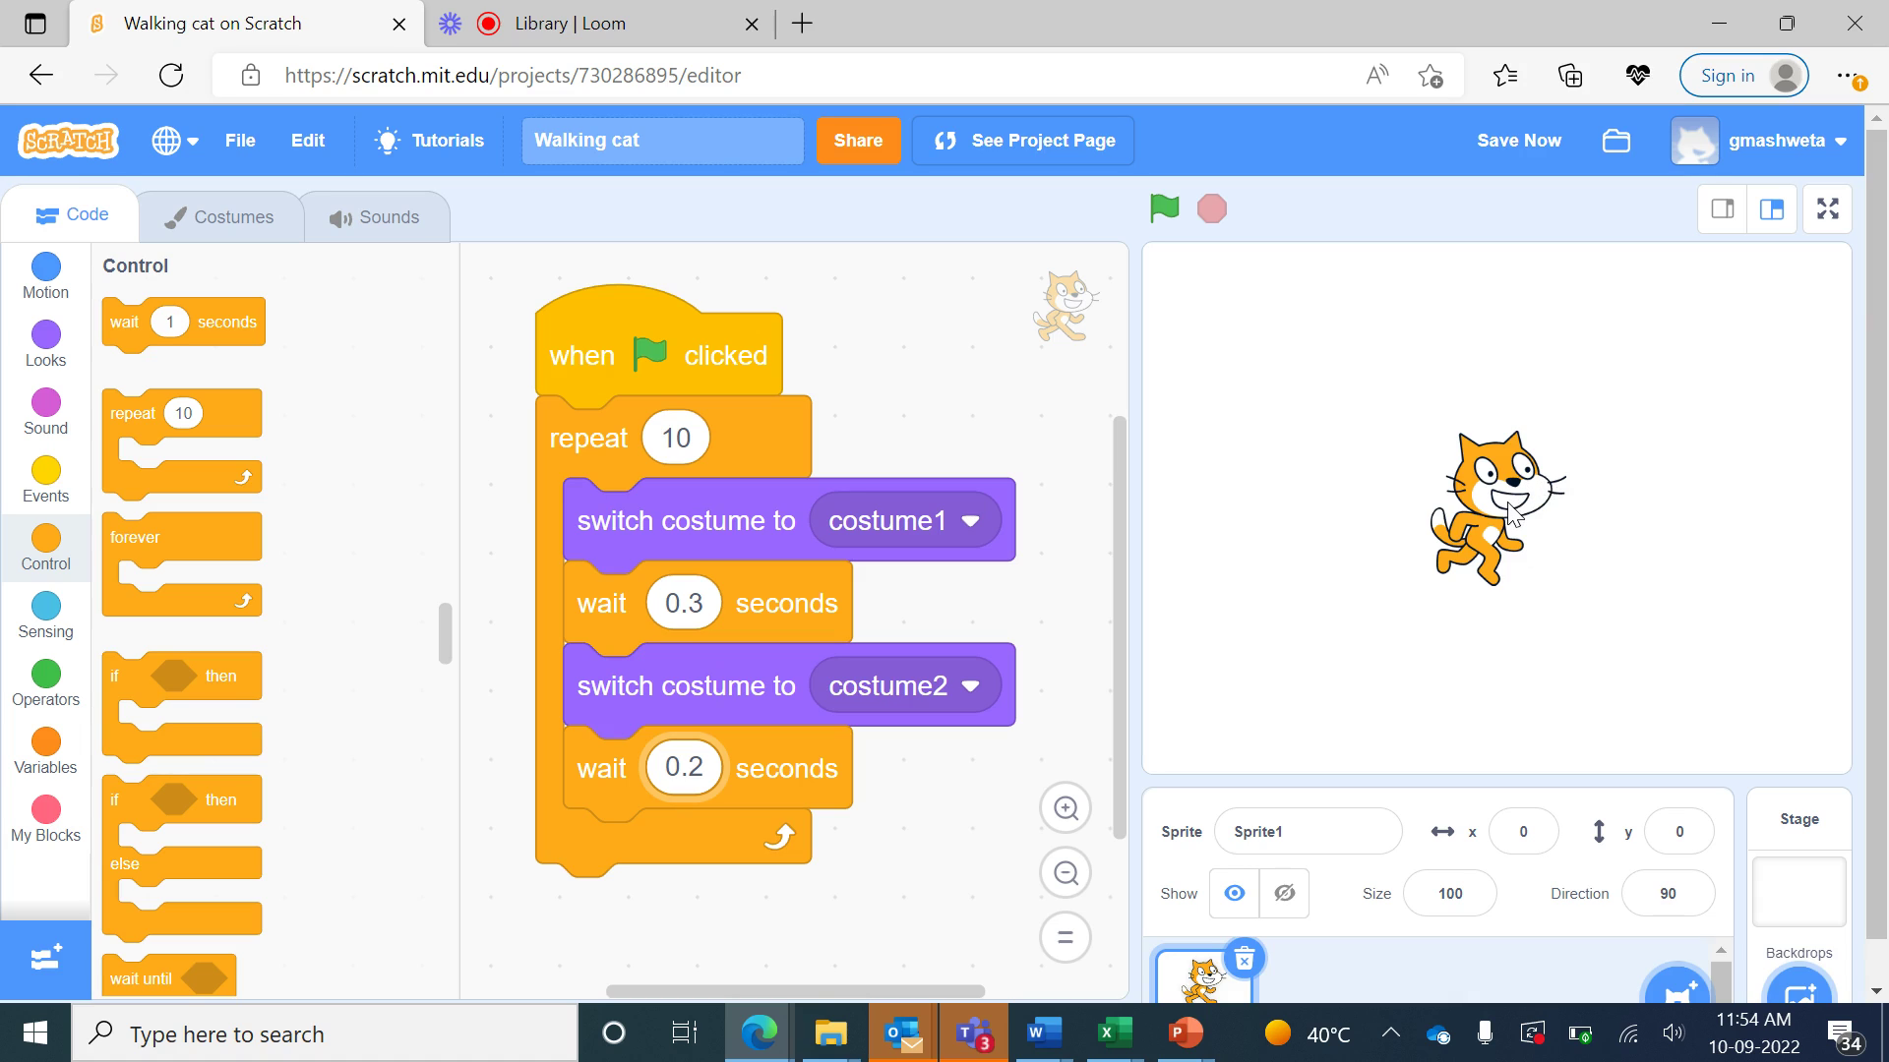
{"action": "left_click_drag", "start_coordinate": [1506, 513], "coordinate": [1281, 522]}
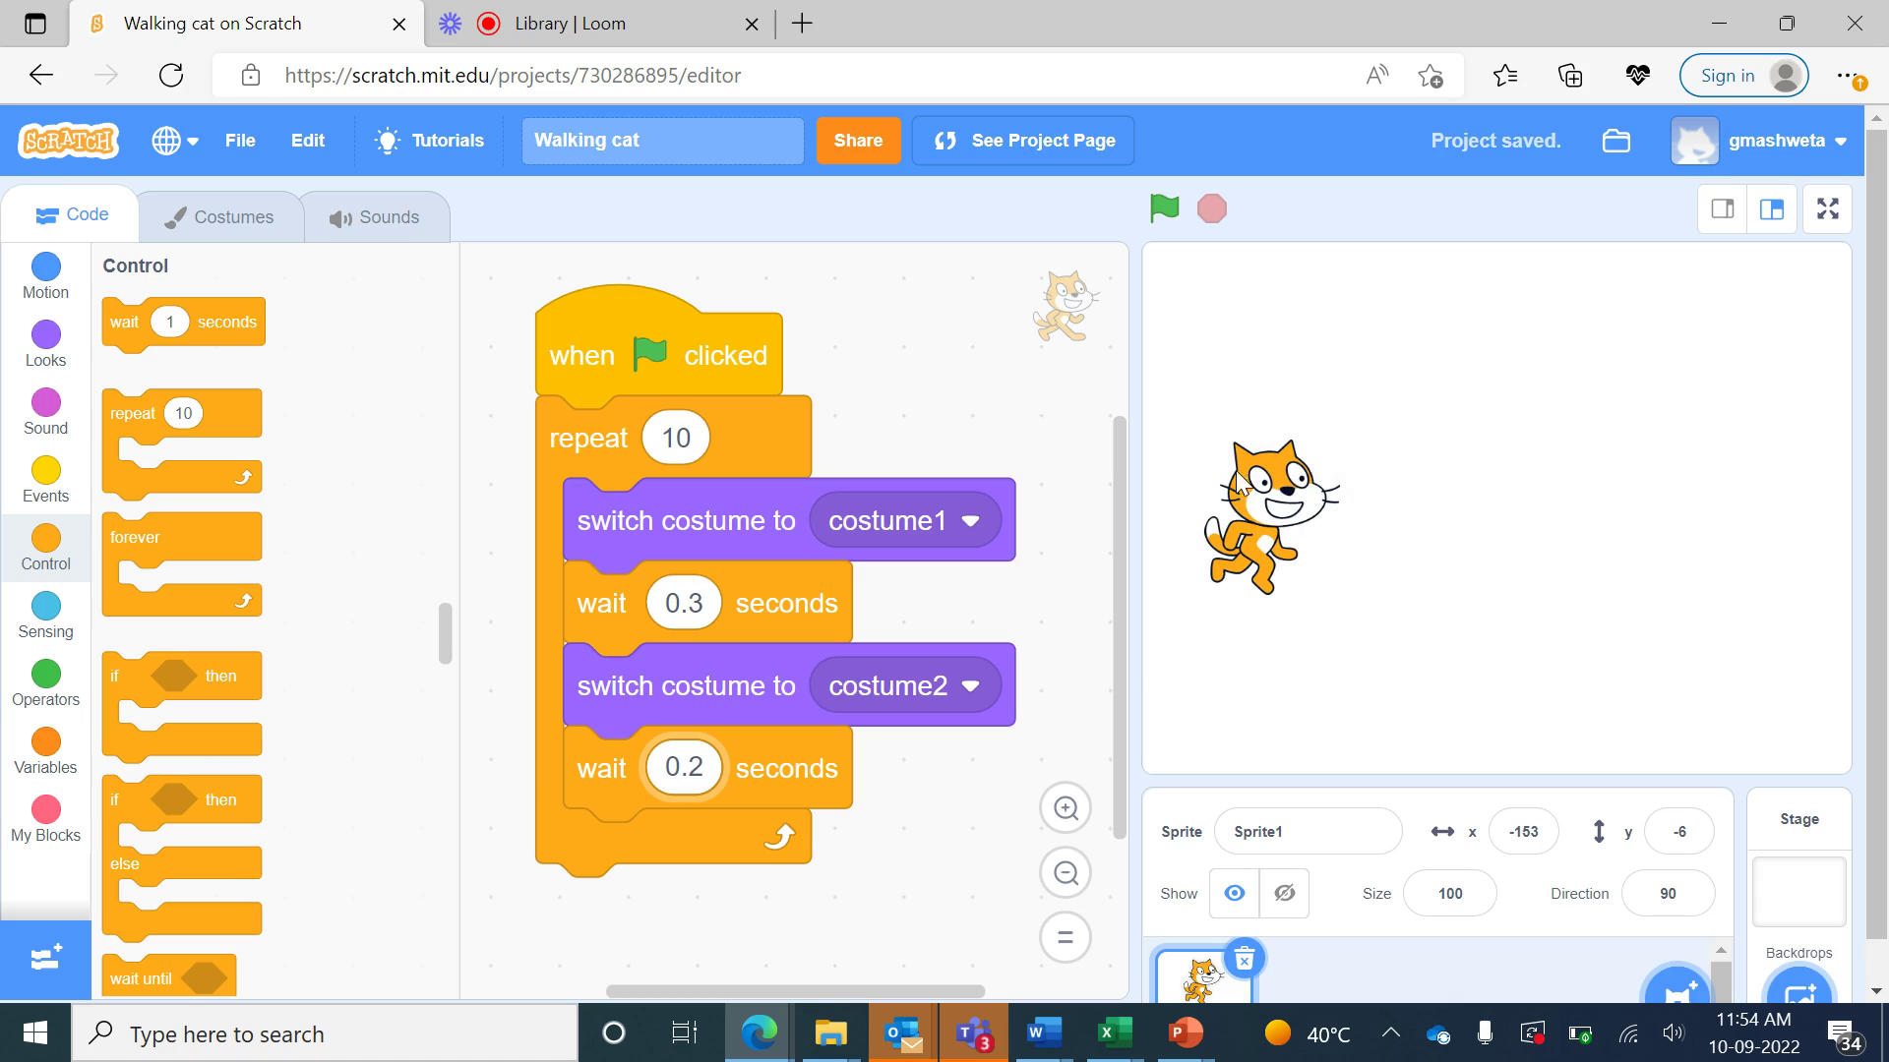
{"action": "left_click_drag", "start_coordinate": [1263, 531], "coordinate": [1493, 555]}
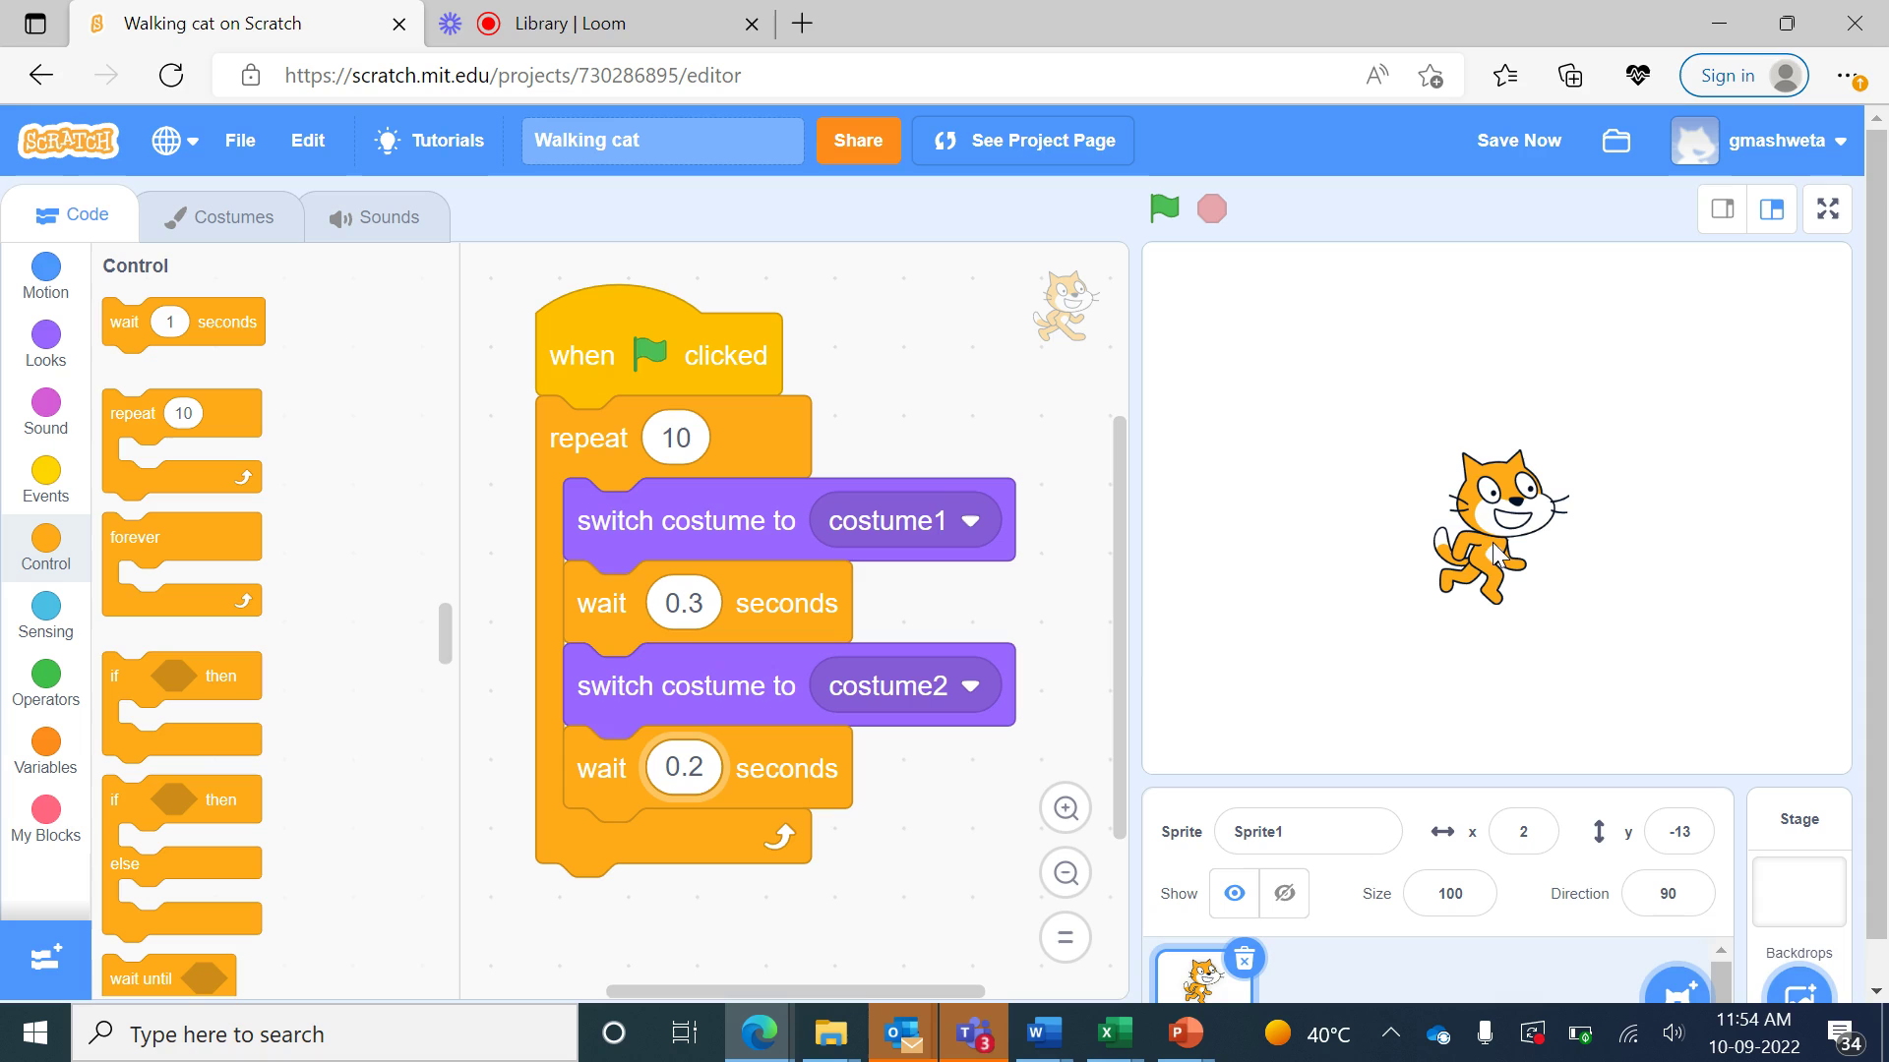
- Insert 'move 10 steps' at the loop start, set both waits to 0.1, and run it
{"action": "left_click", "coordinate": [46, 271]}
{"action": "mouse_move", "coordinate": [168, 322]}
{"action": "left_mouse_down"}
{"action": "mouse_move", "coordinate": [568, 412]}
{"action": "mouse_move", "coordinate": [637, 494]}
{"action": "left_mouse_up"}
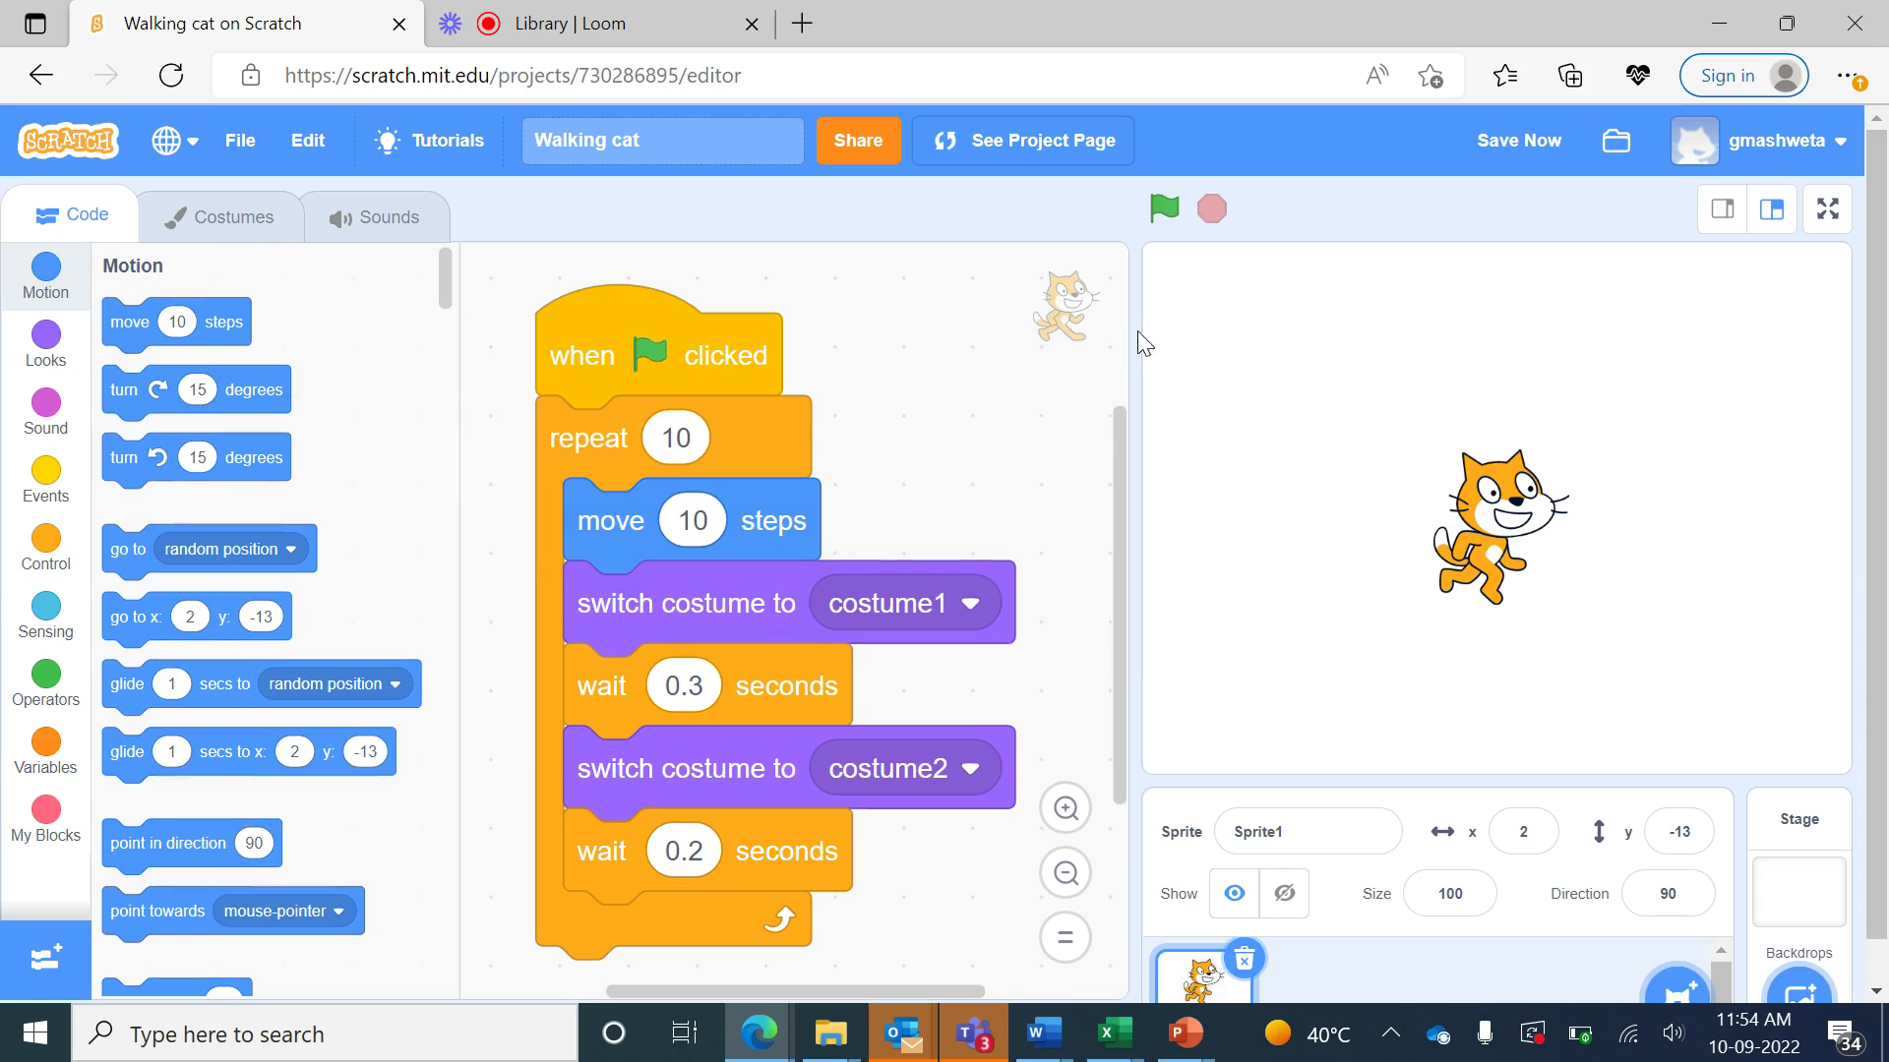
{"action": "left_click", "coordinate": [1160, 214]}
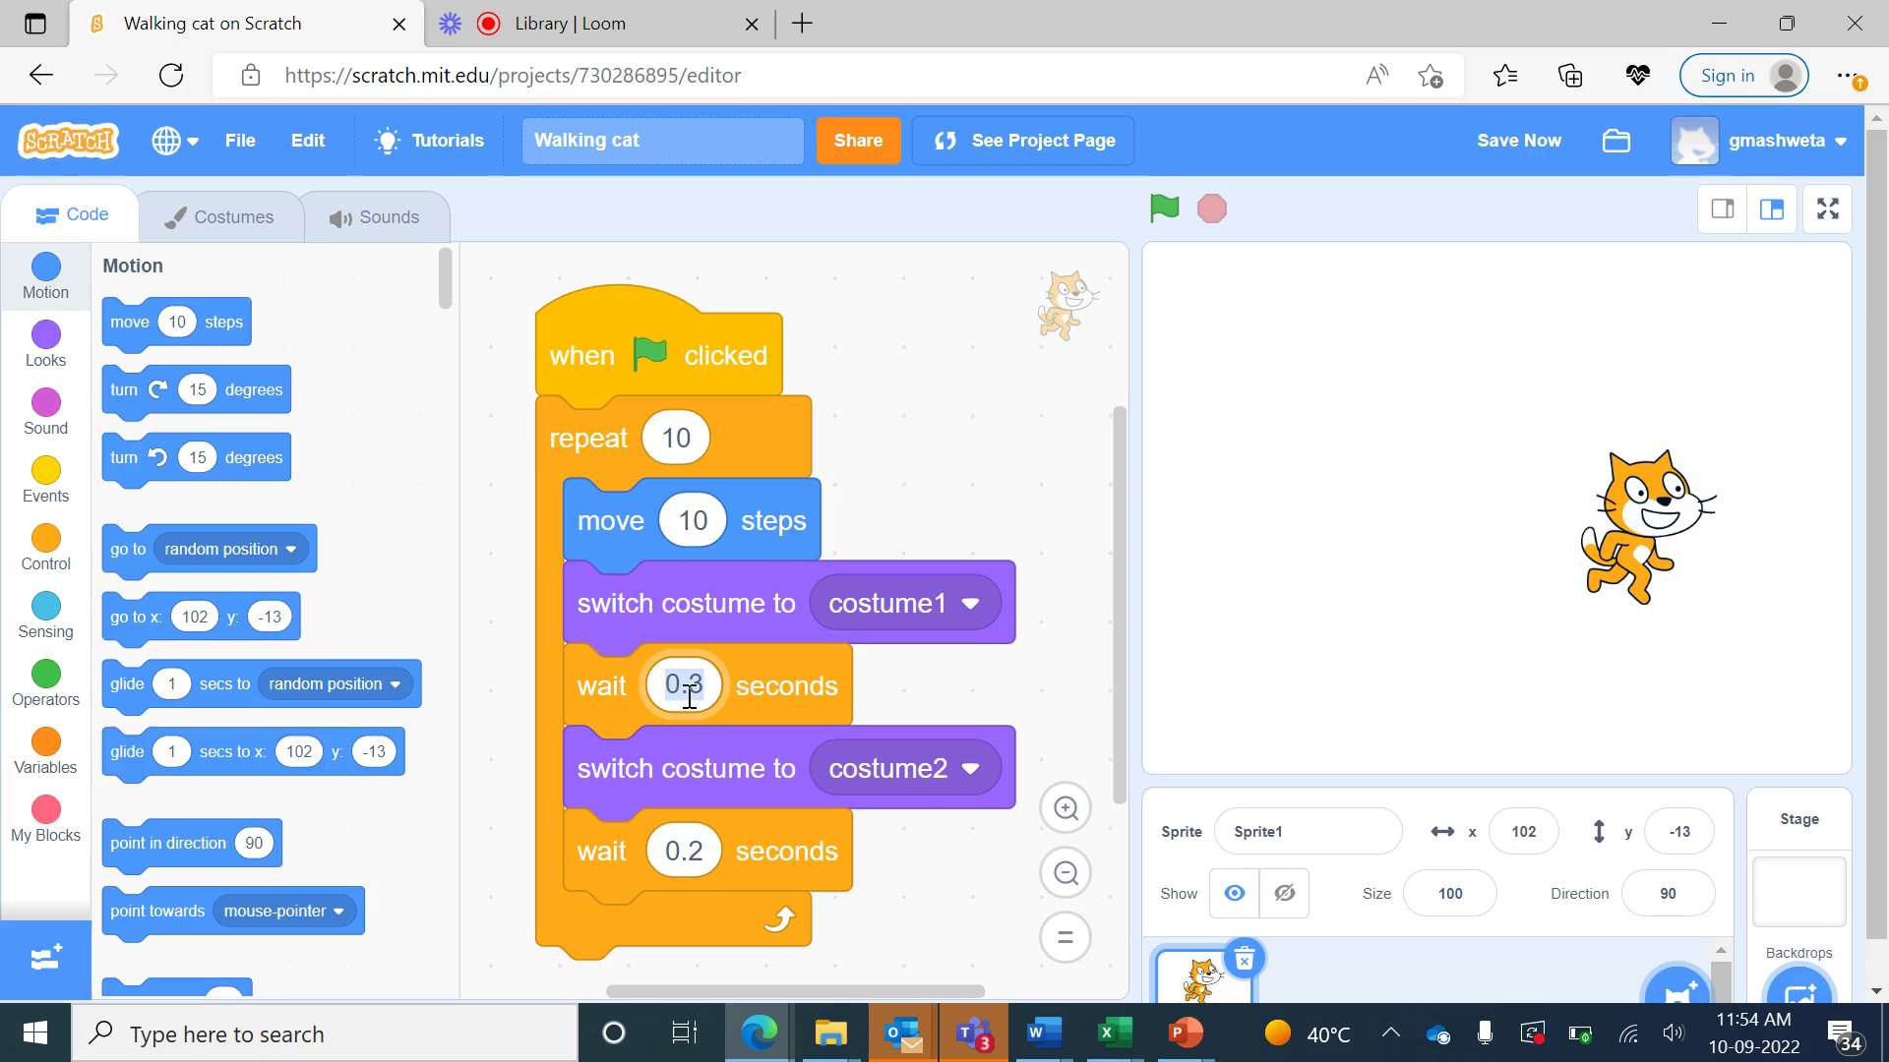
{"action": "type", "text": "0.1"}
{"action": "left_click", "coordinate": [690, 860]}
{"action": "type", "text": "0."}
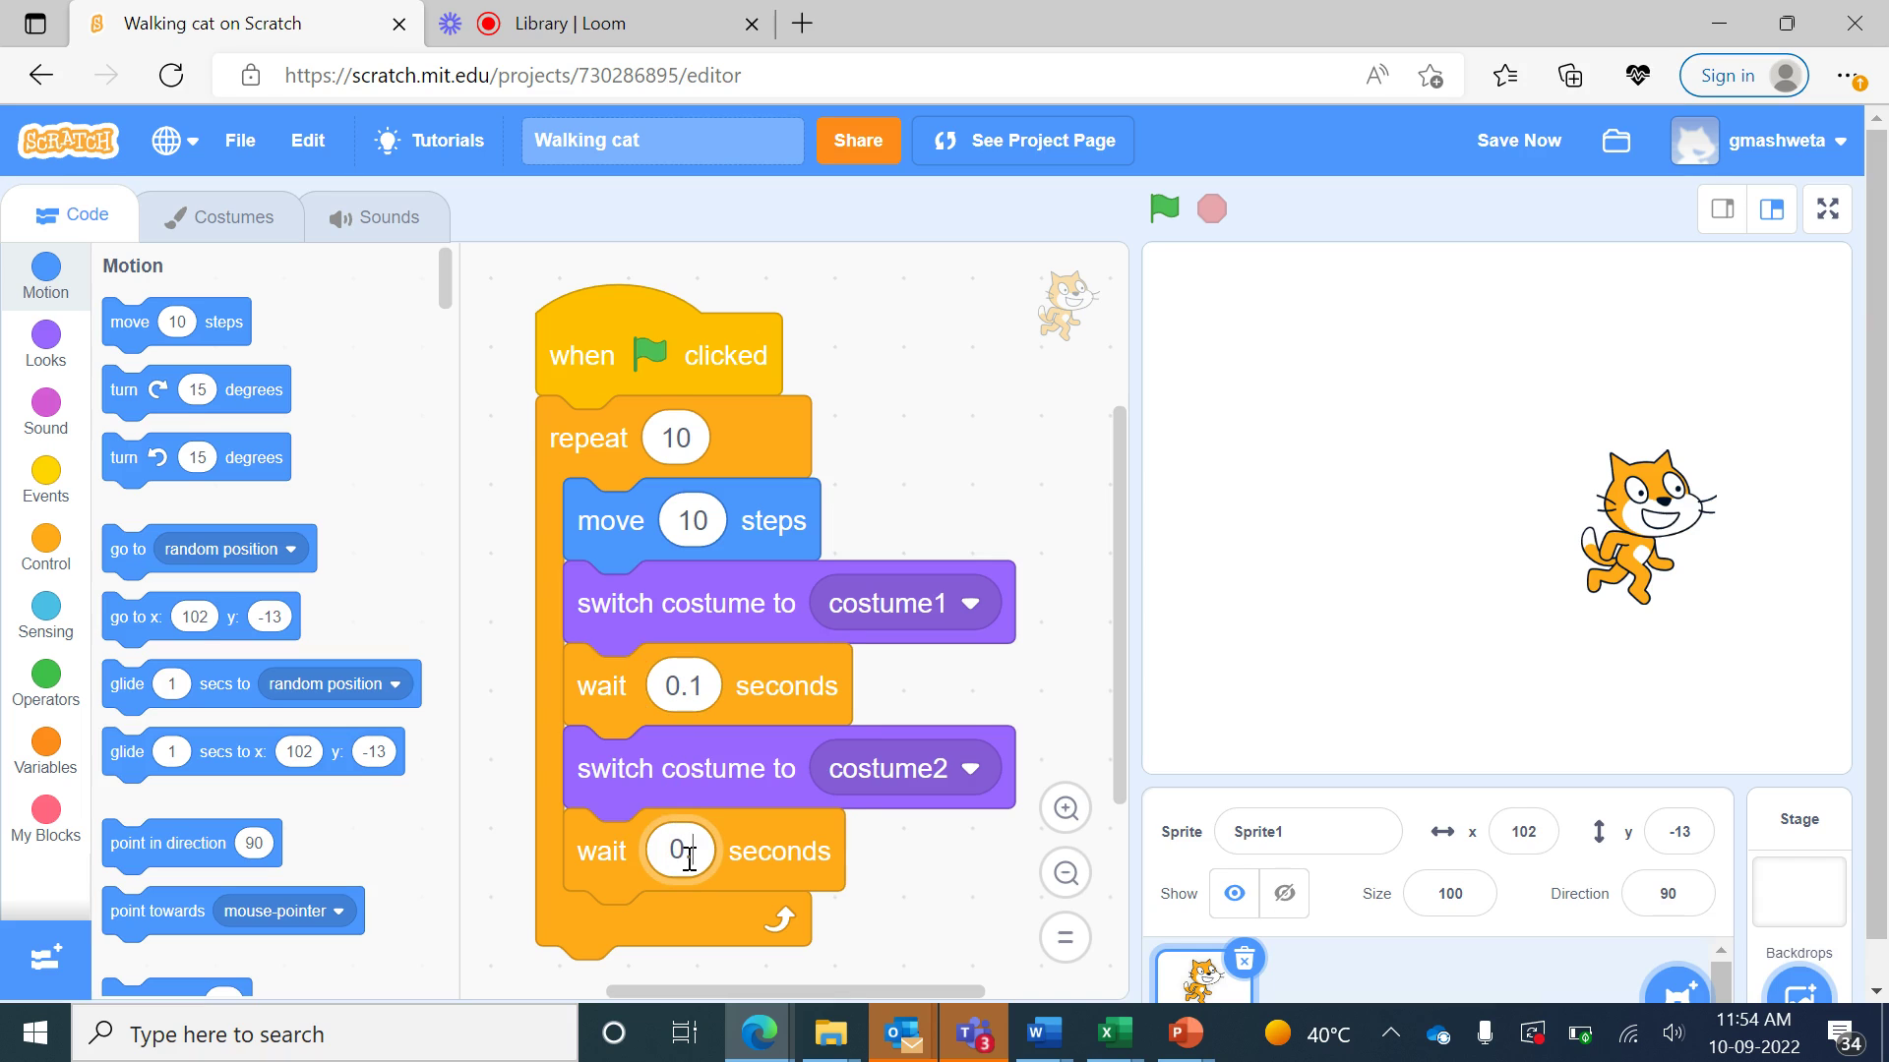
{"action": "type", "text": "1"}
{"action": "left_click", "coordinate": [976, 525]}
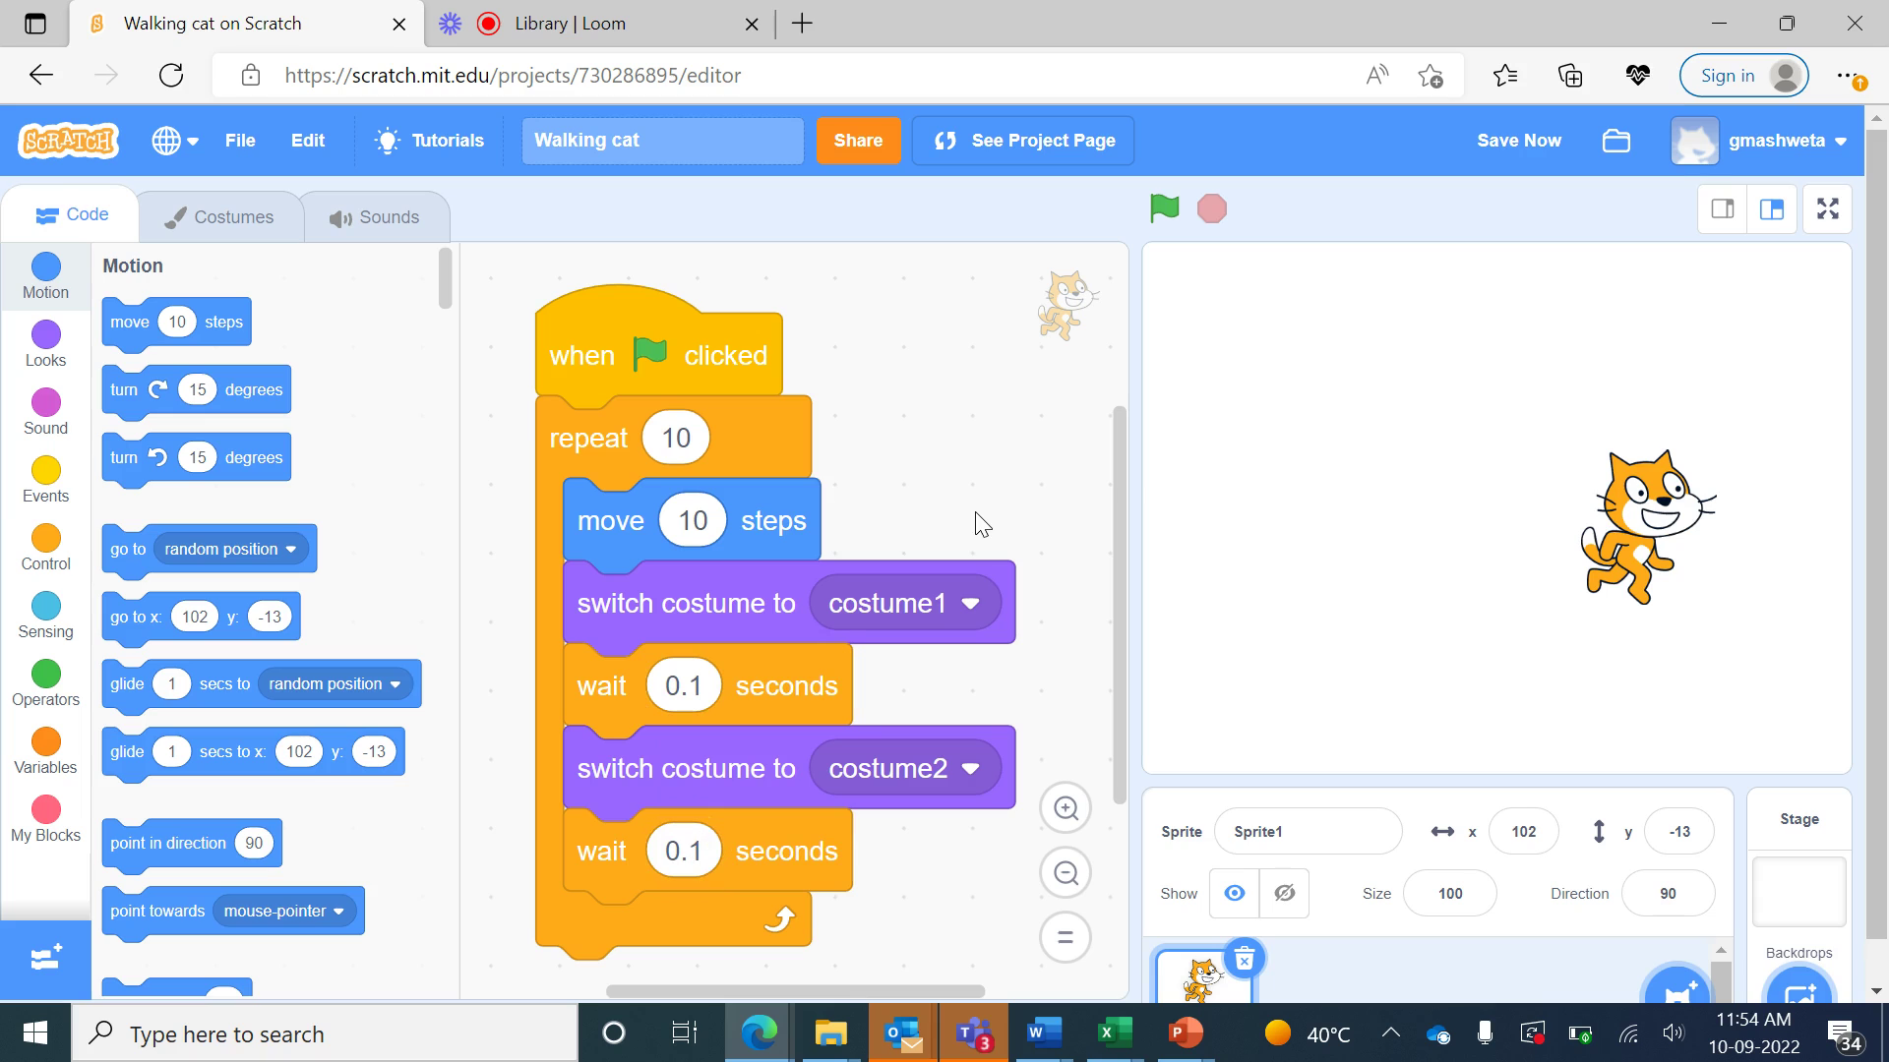
{"action": "left_click", "coordinate": [1164, 209]}
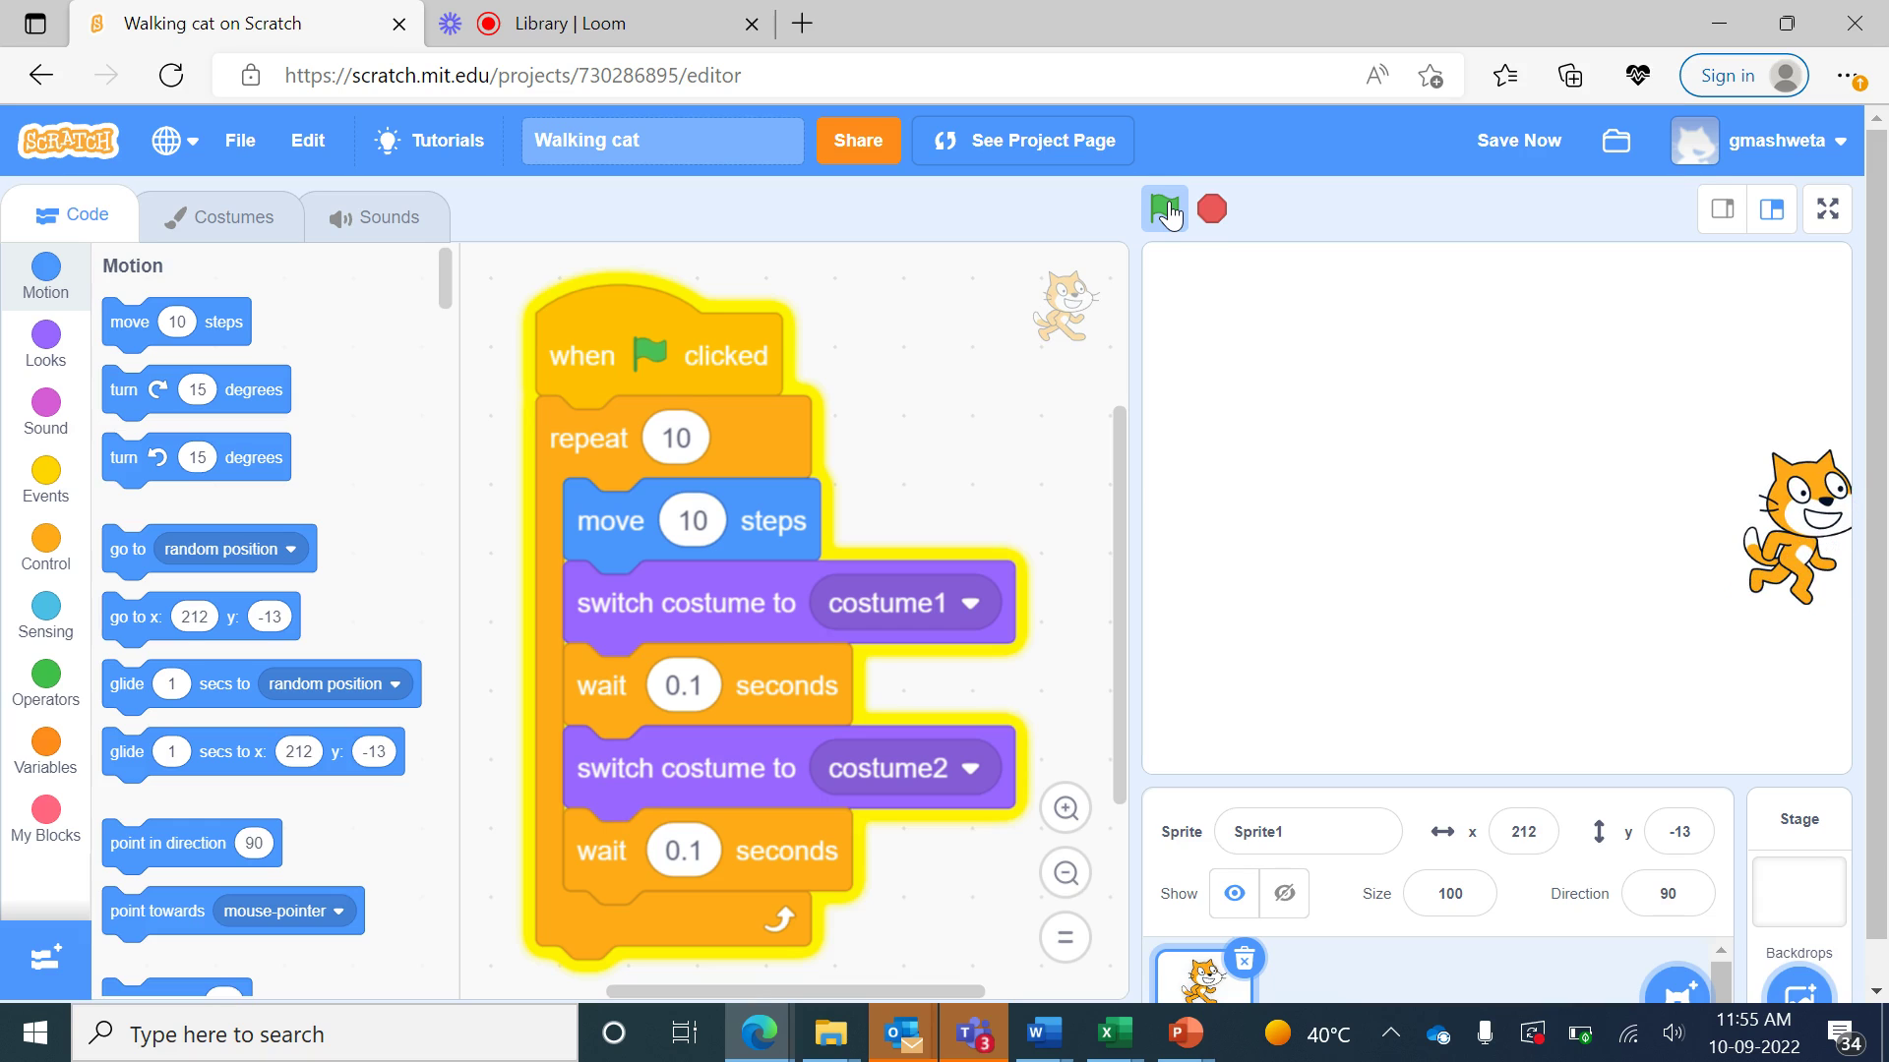
- Pull the move and costume blocks out and delete the repeat 10 loop
{"action": "left_click", "coordinate": [746, 336]}
{"action": "mouse_move", "coordinate": [739, 523]}
{"action": "left_mouse_down"}
{"action": "mouse_move", "coordinate": [971, 608]}
{"action": "mouse_move", "coordinate": [967, 625]}
{"action": "left_mouse_up"}
{"action": "left_click_drag", "start_coordinate": [773, 400], "coordinate": [350, 443]}
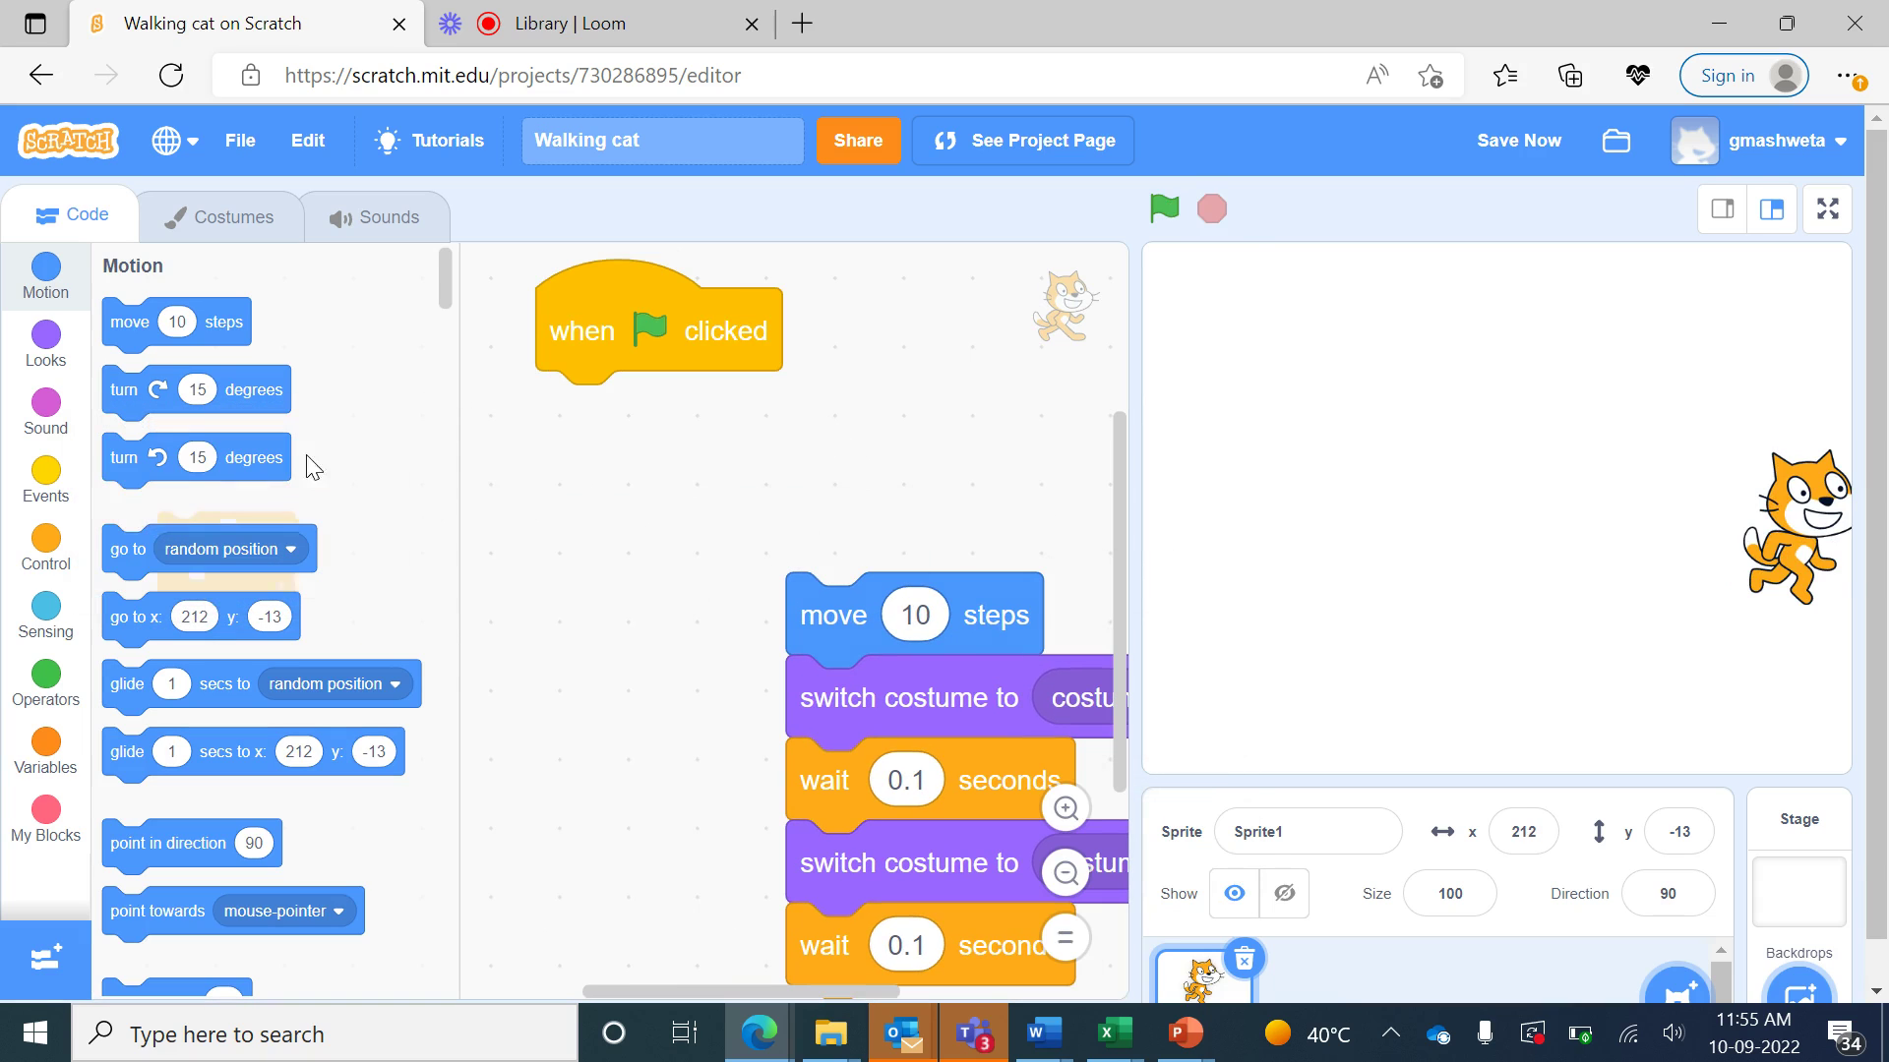
- Attach a forever loop under the flag hat, fill it with the walking blocks, and run it
{"action": "left_click", "coordinate": [55, 547]}
{"action": "left_click_drag", "start_coordinate": [170, 516], "coordinate": [606, 392]}
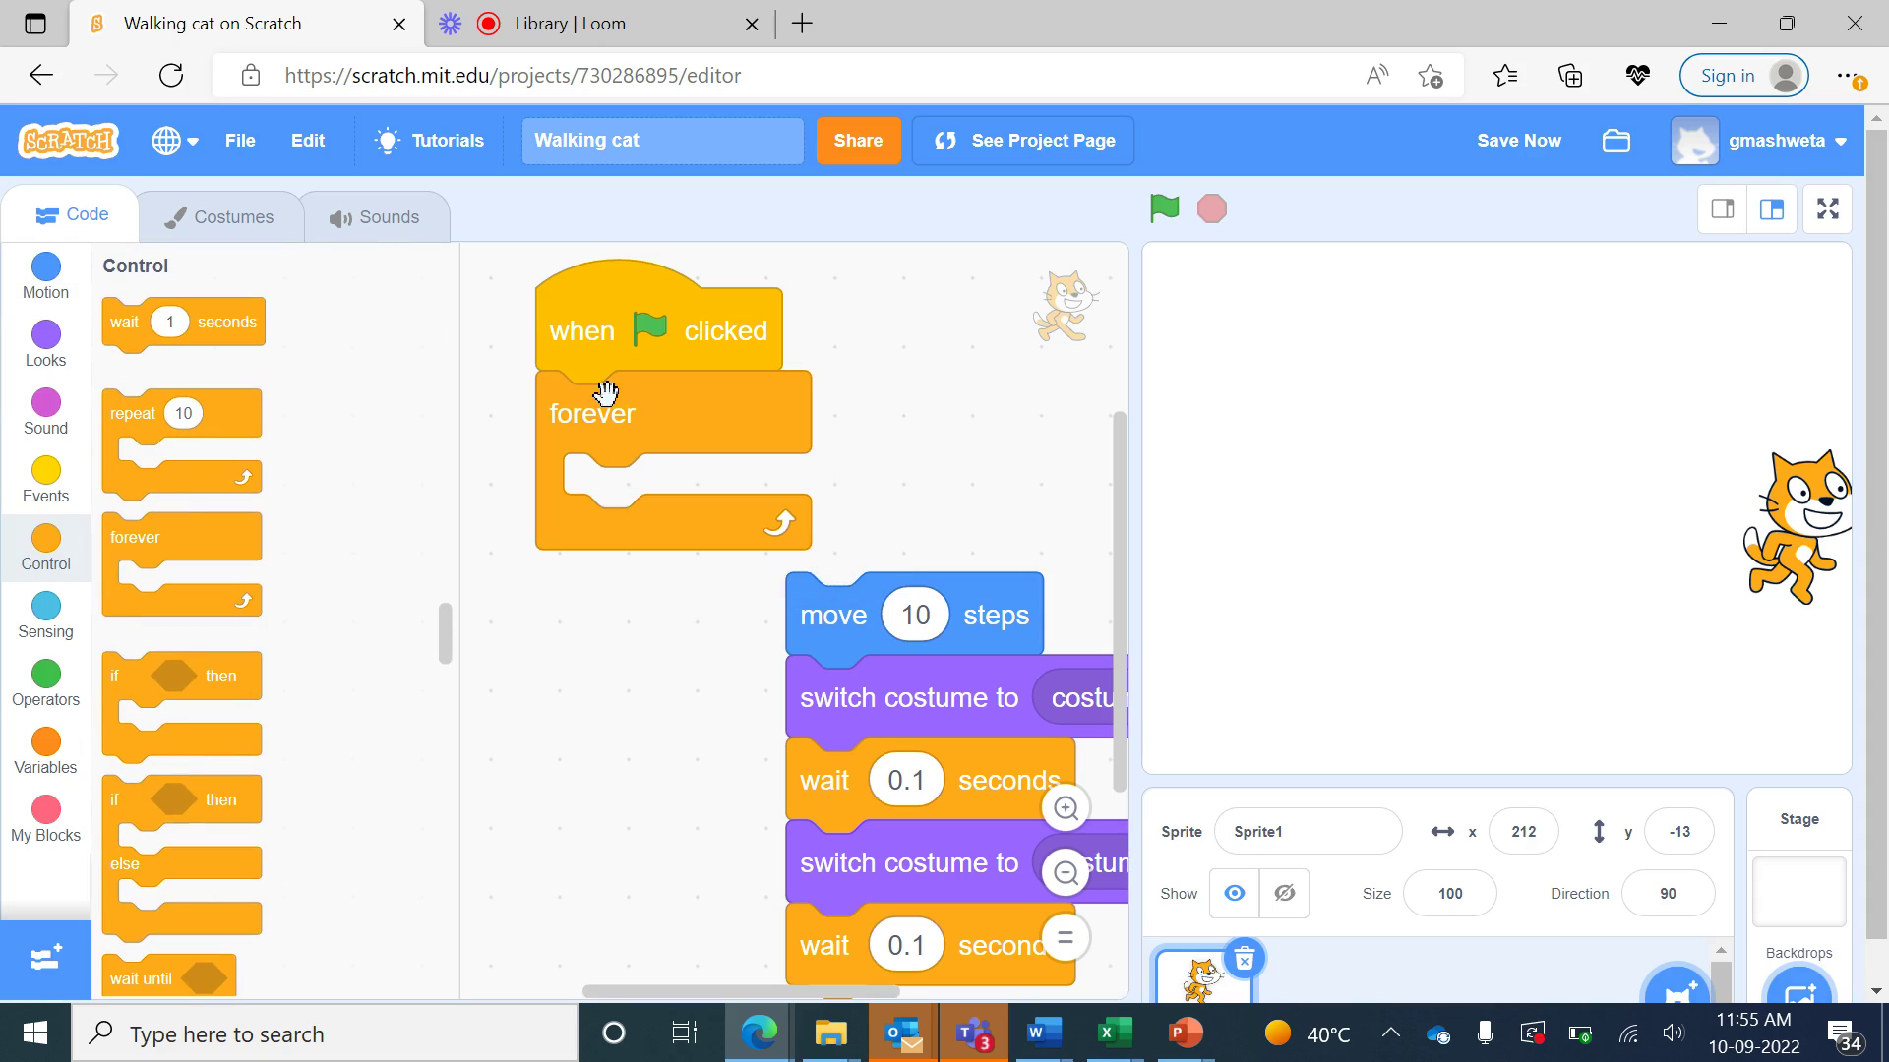
{"action": "left_click_drag", "start_coordinate": [787, 615], "coordinate": [588, 506]}
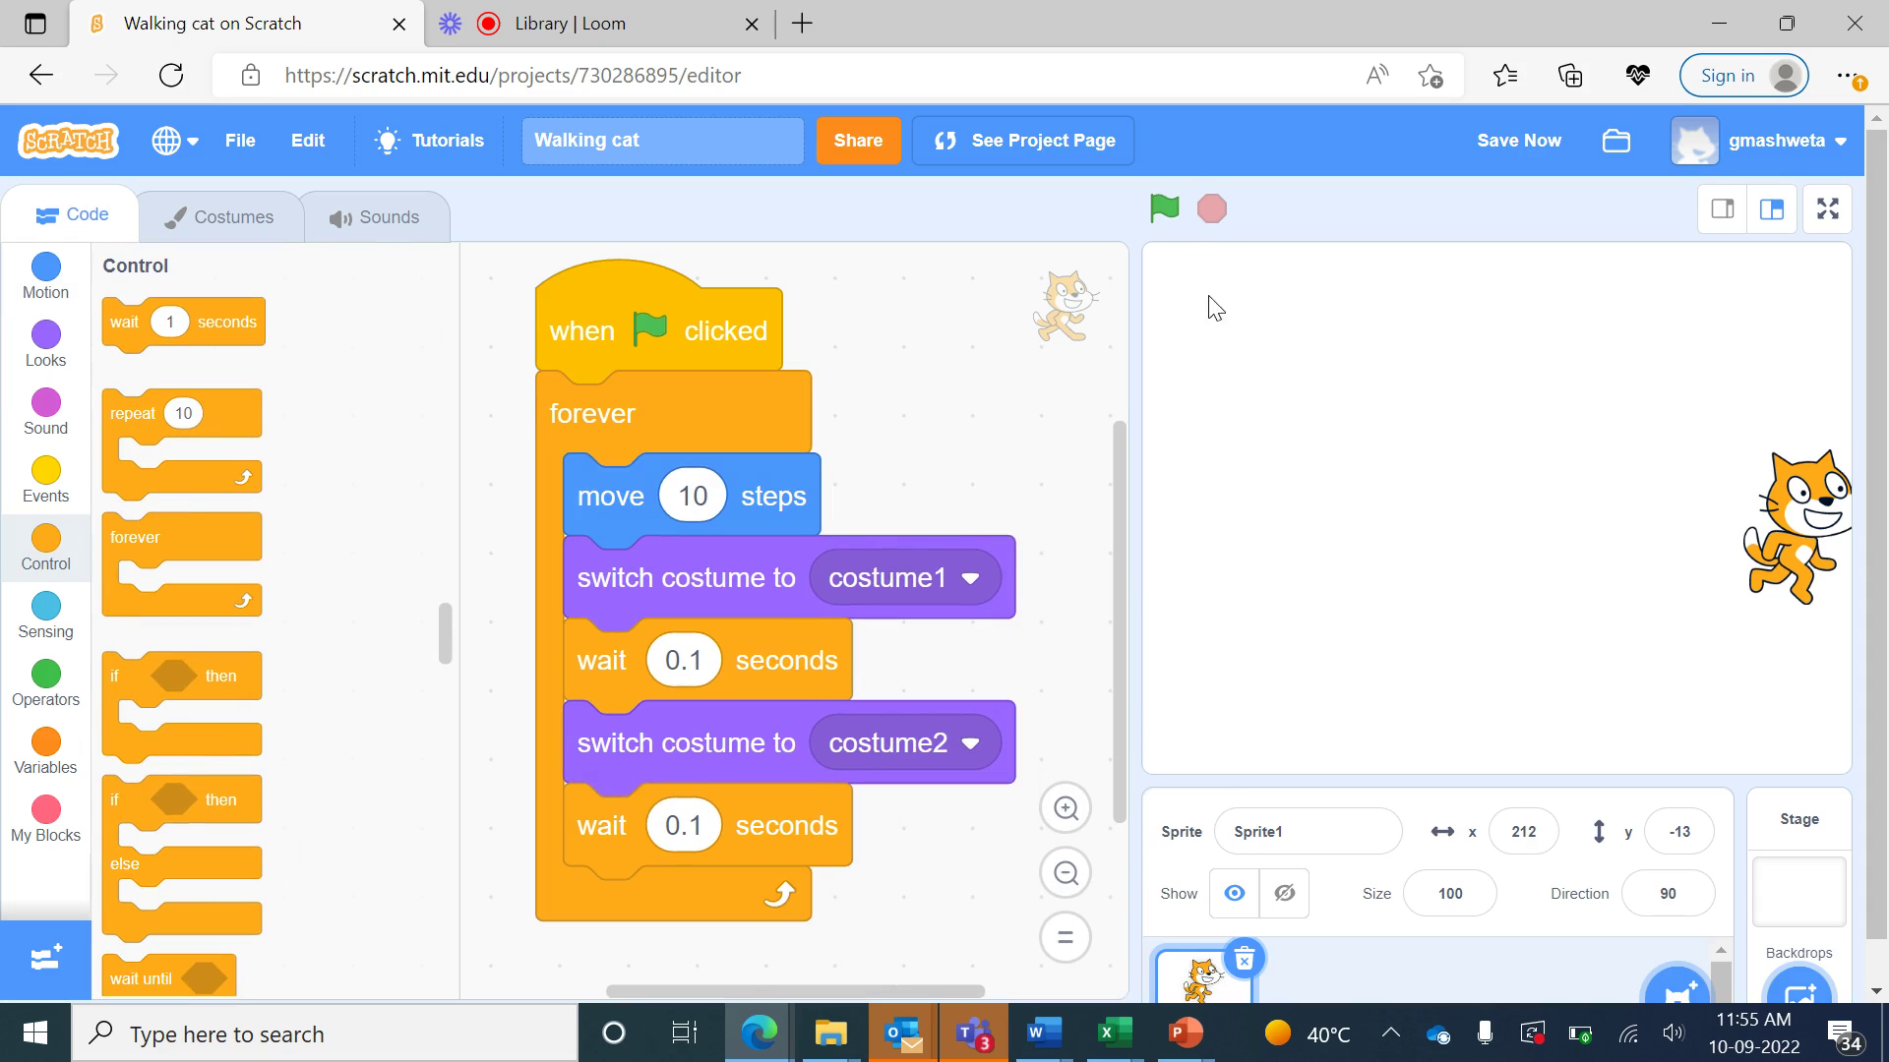
{"action": "left_click", "coordinate": [1166, 222]}
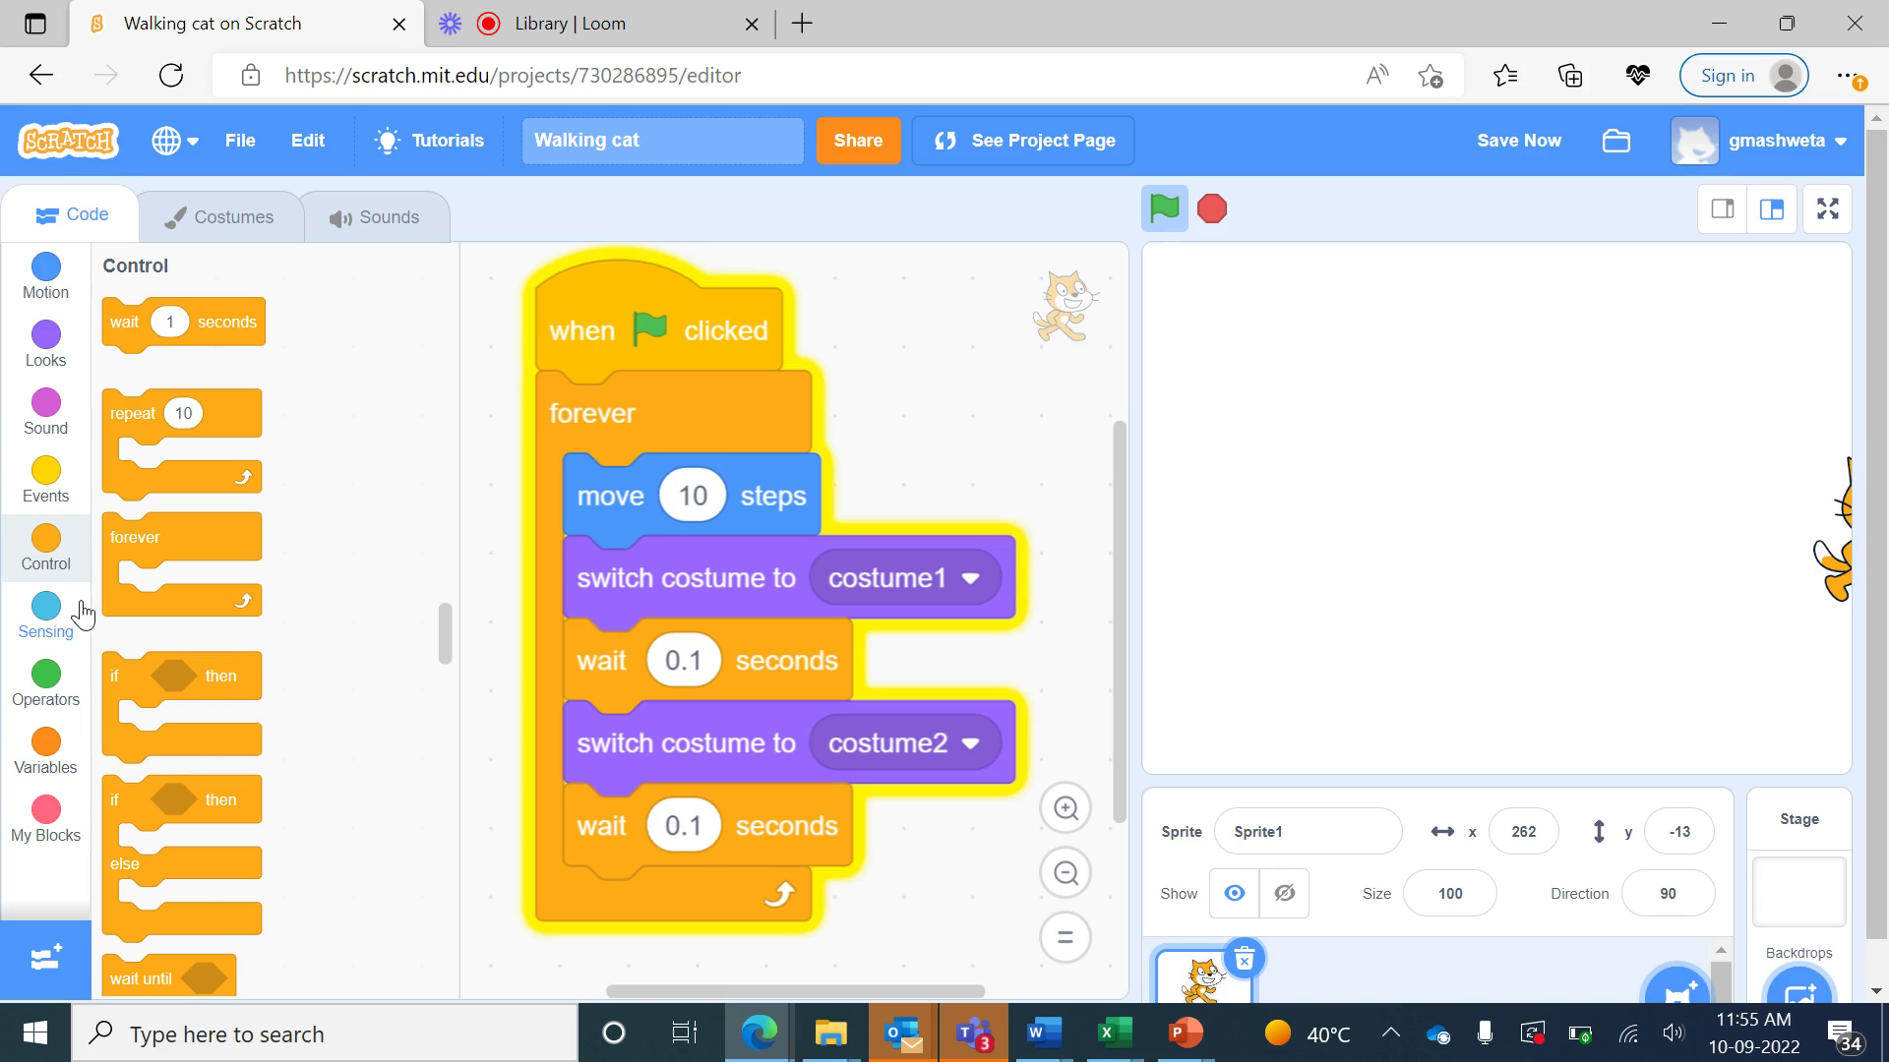
- Add 'if on edge, bounce' below 'move 10 steps' and stop the running script
{"action": "left_click", "coordinate": [36, 287]}
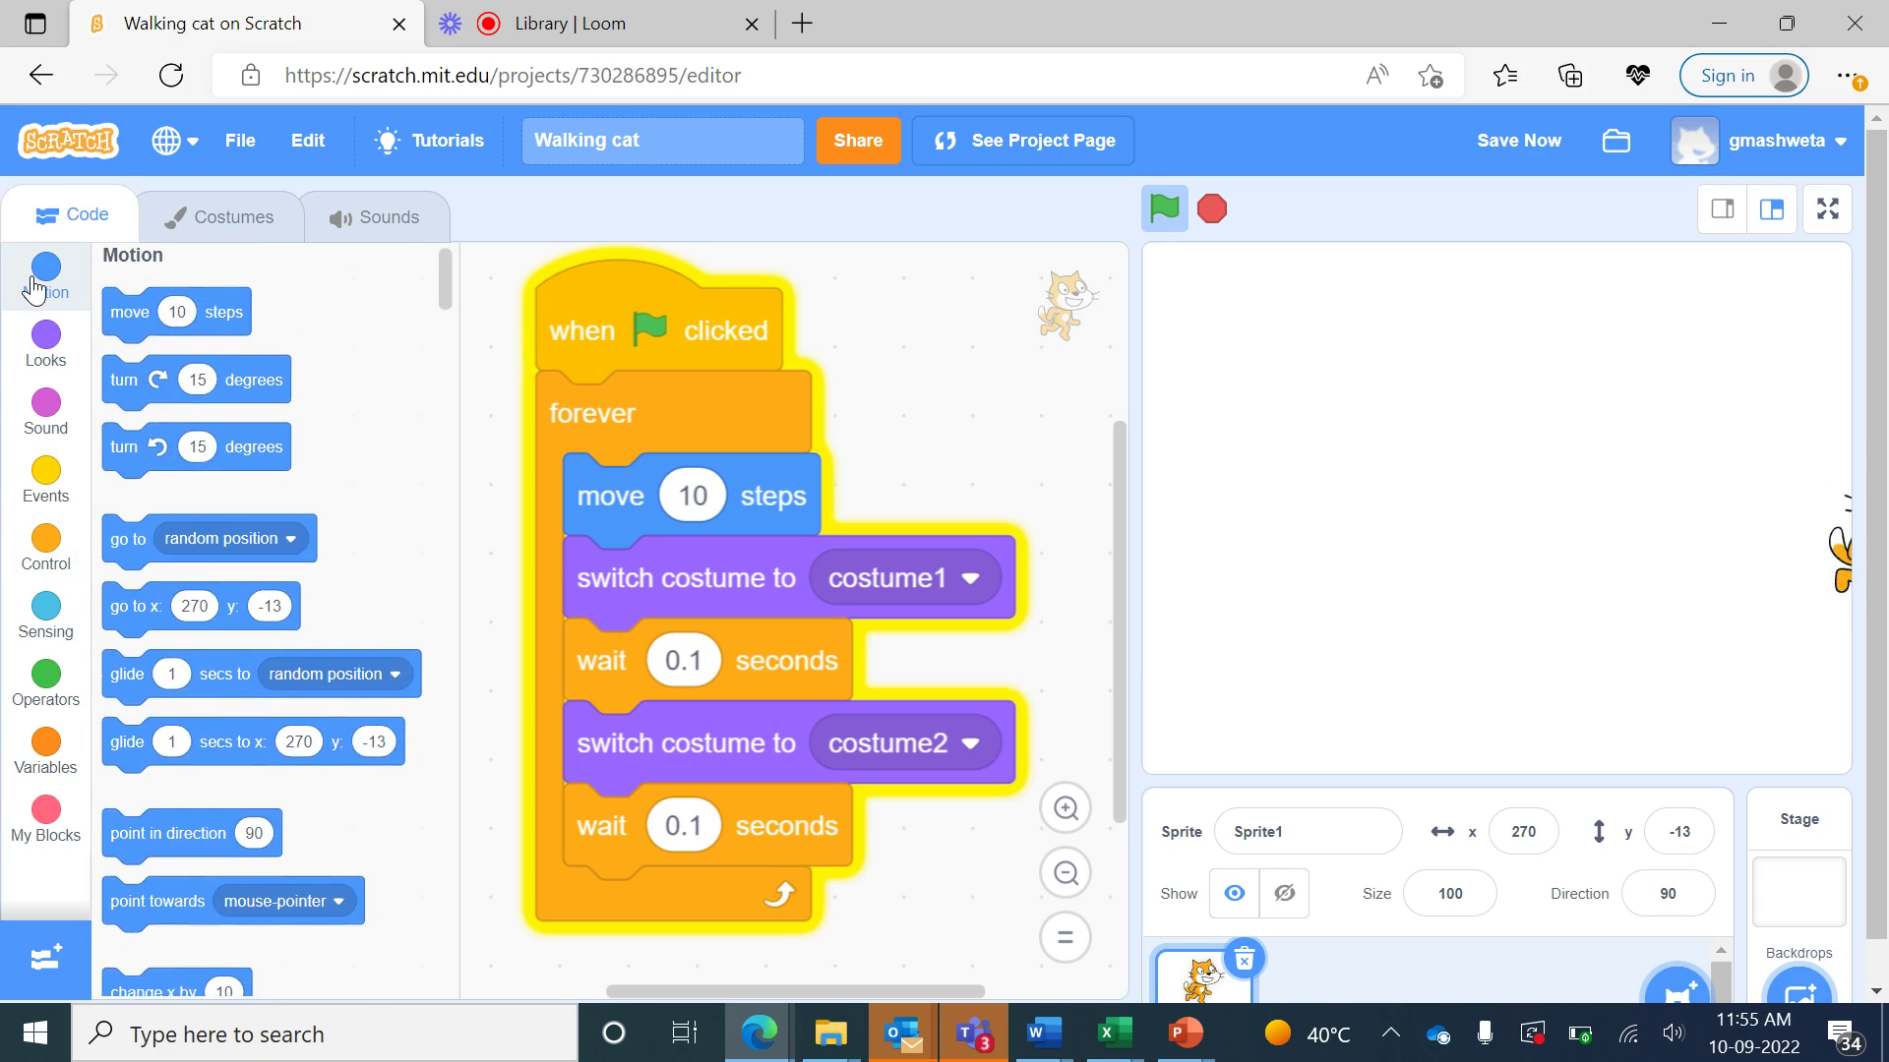
{"action": "scroll", "coordinate": [265, 621], "scroll_direction": "down", "scroll_amount": 2}
{"action": "scroll", "coordinate": [265, 620], "scroll_direction": "down", "scroll_amount": 1}
{"action": "scroll", "coordinate": [266, 621], "scroll_direction": "down", "scroll_amount": 1}
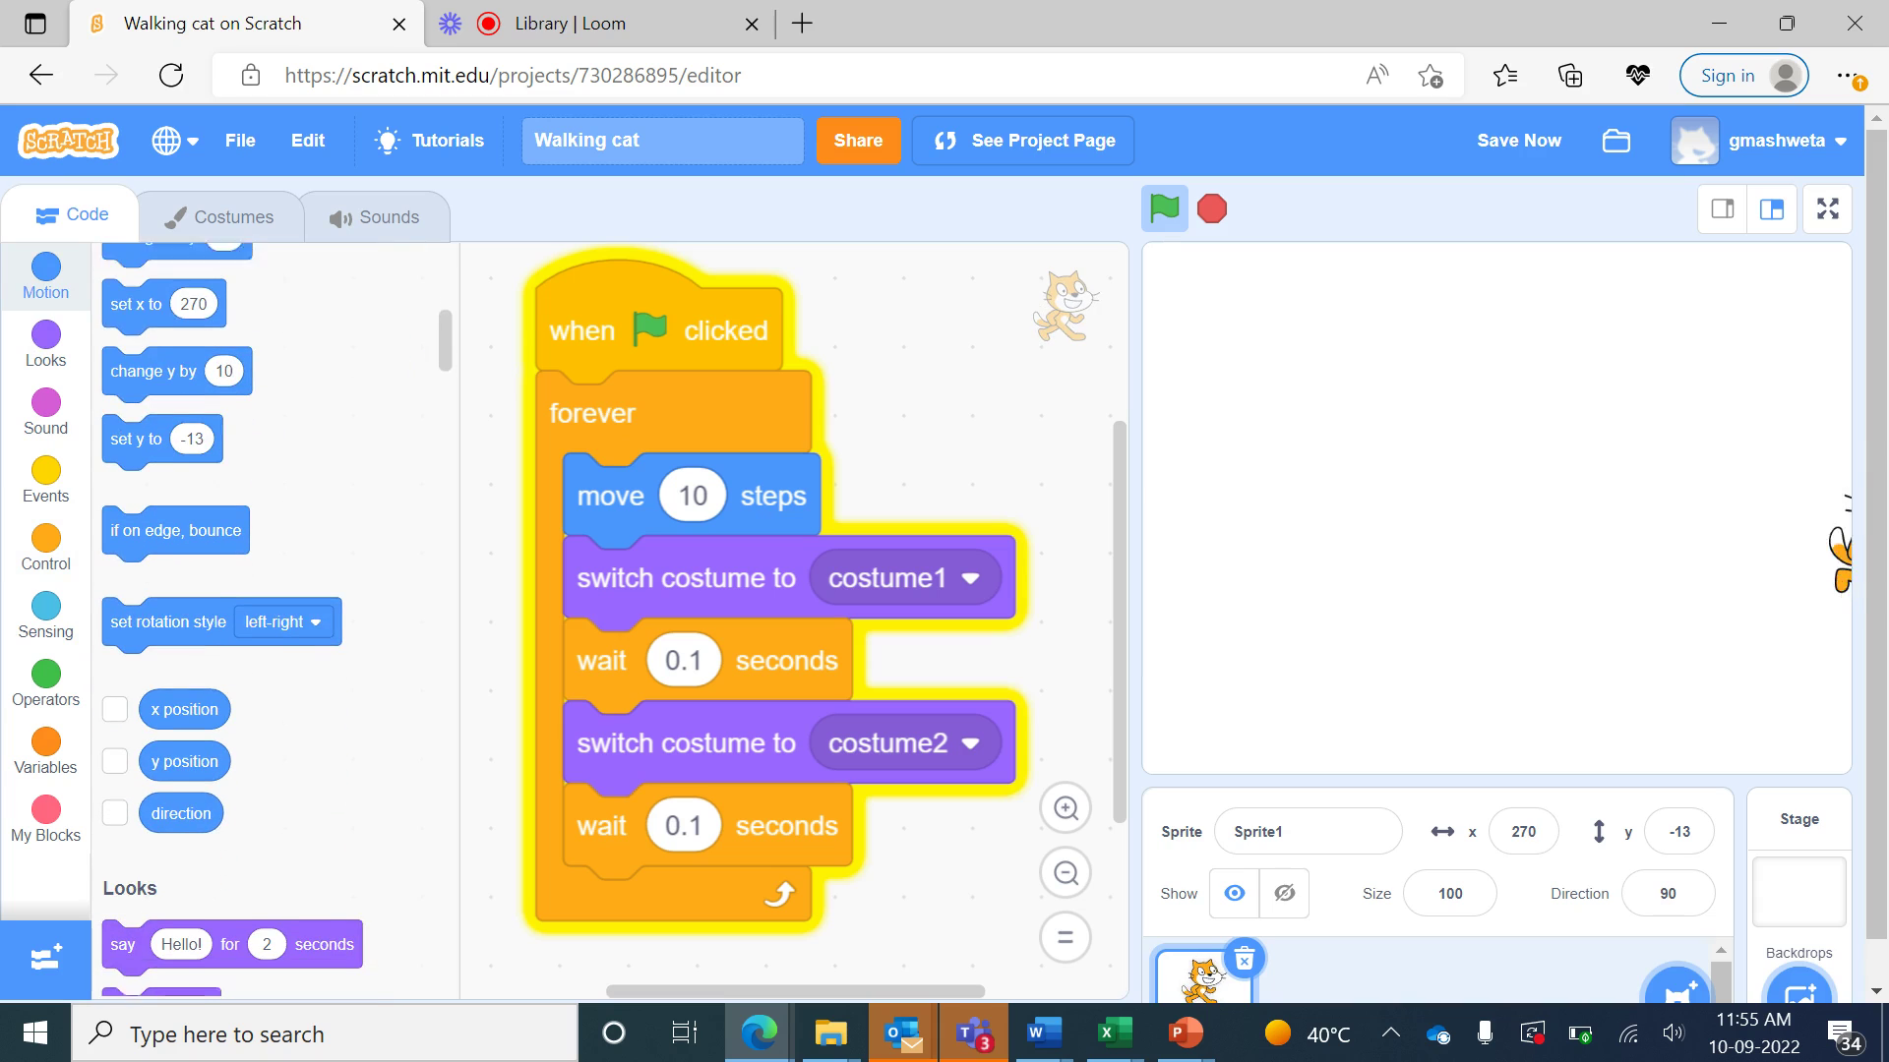
{"action": "scroll", "coordinate": [266, 620], "scroll_direction": "down", "scroll_amount": 1}
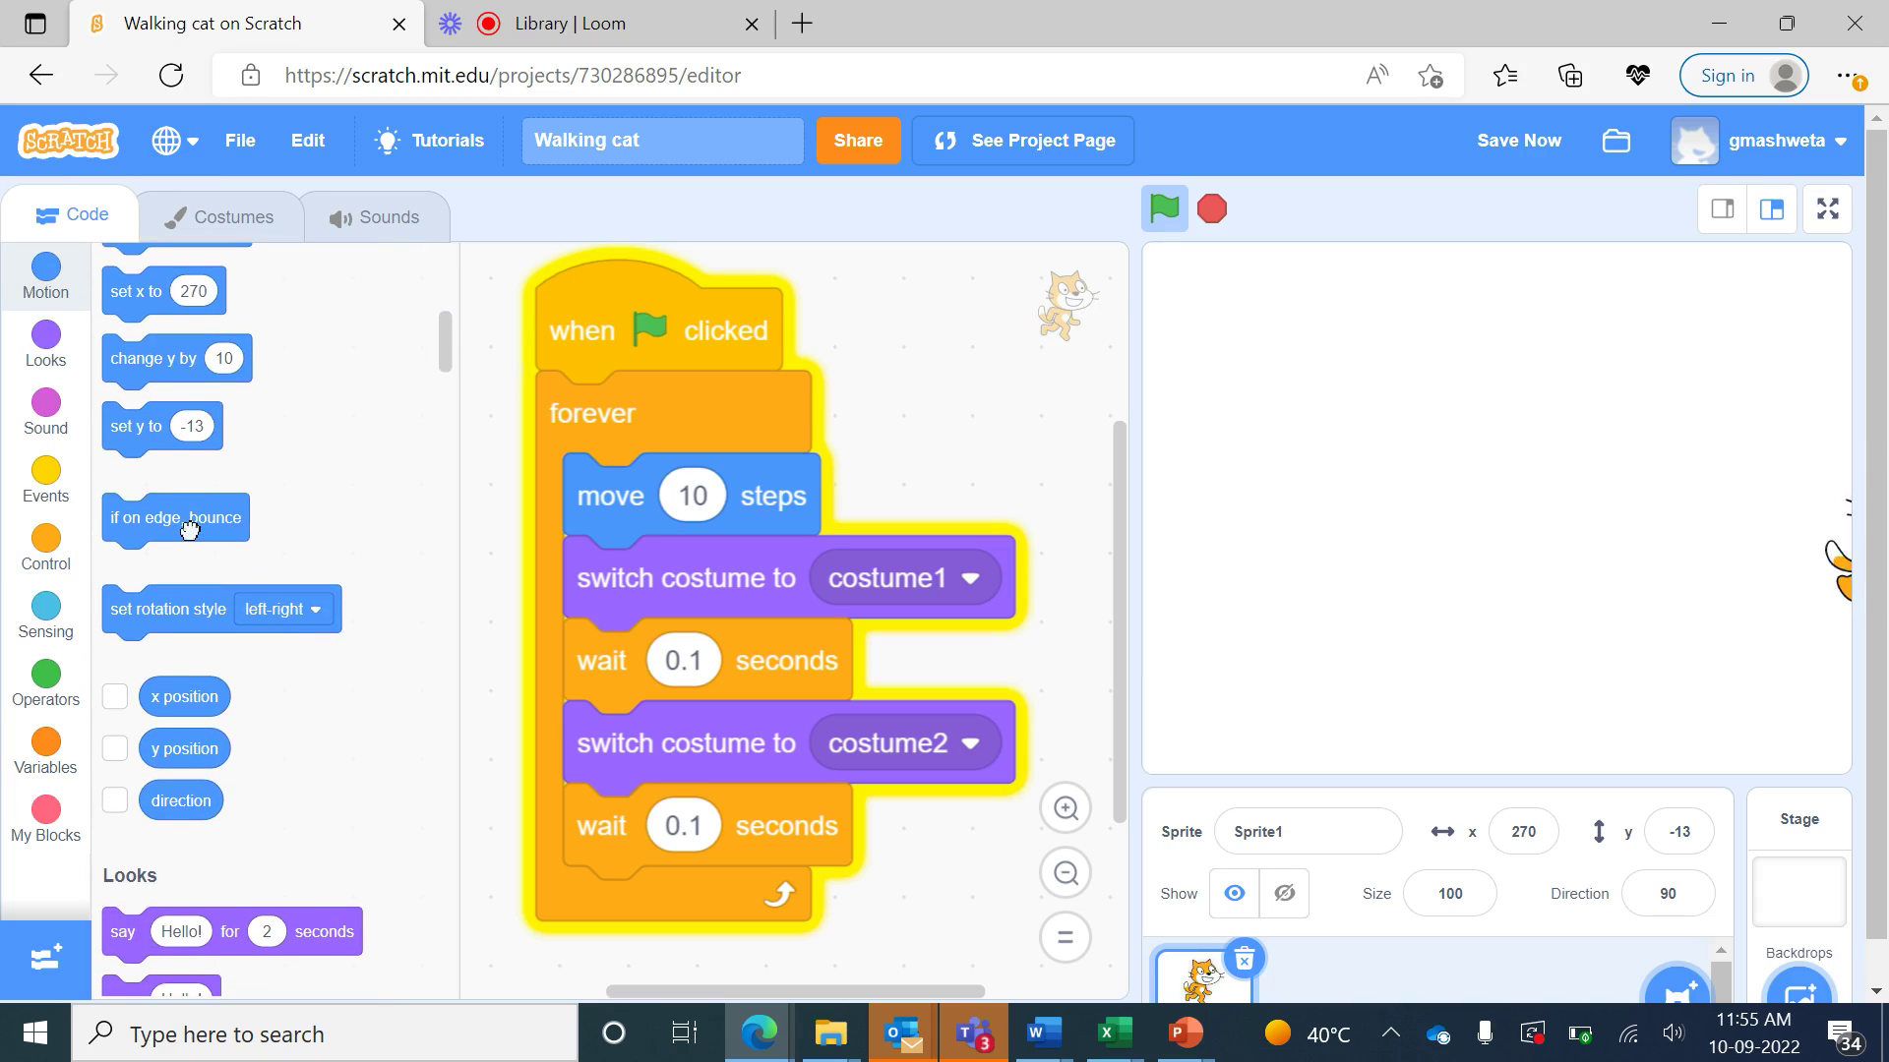
{"action": "mouse_move", "coordinate": [188, 527]}
{"action": "left_mouse_down"}
{"action": "mouse_move", "coordinate": [450, 534]}
{"action": "mouse_move", "coordinate": [654, 582]}
{"action": "left_mouse_up"}
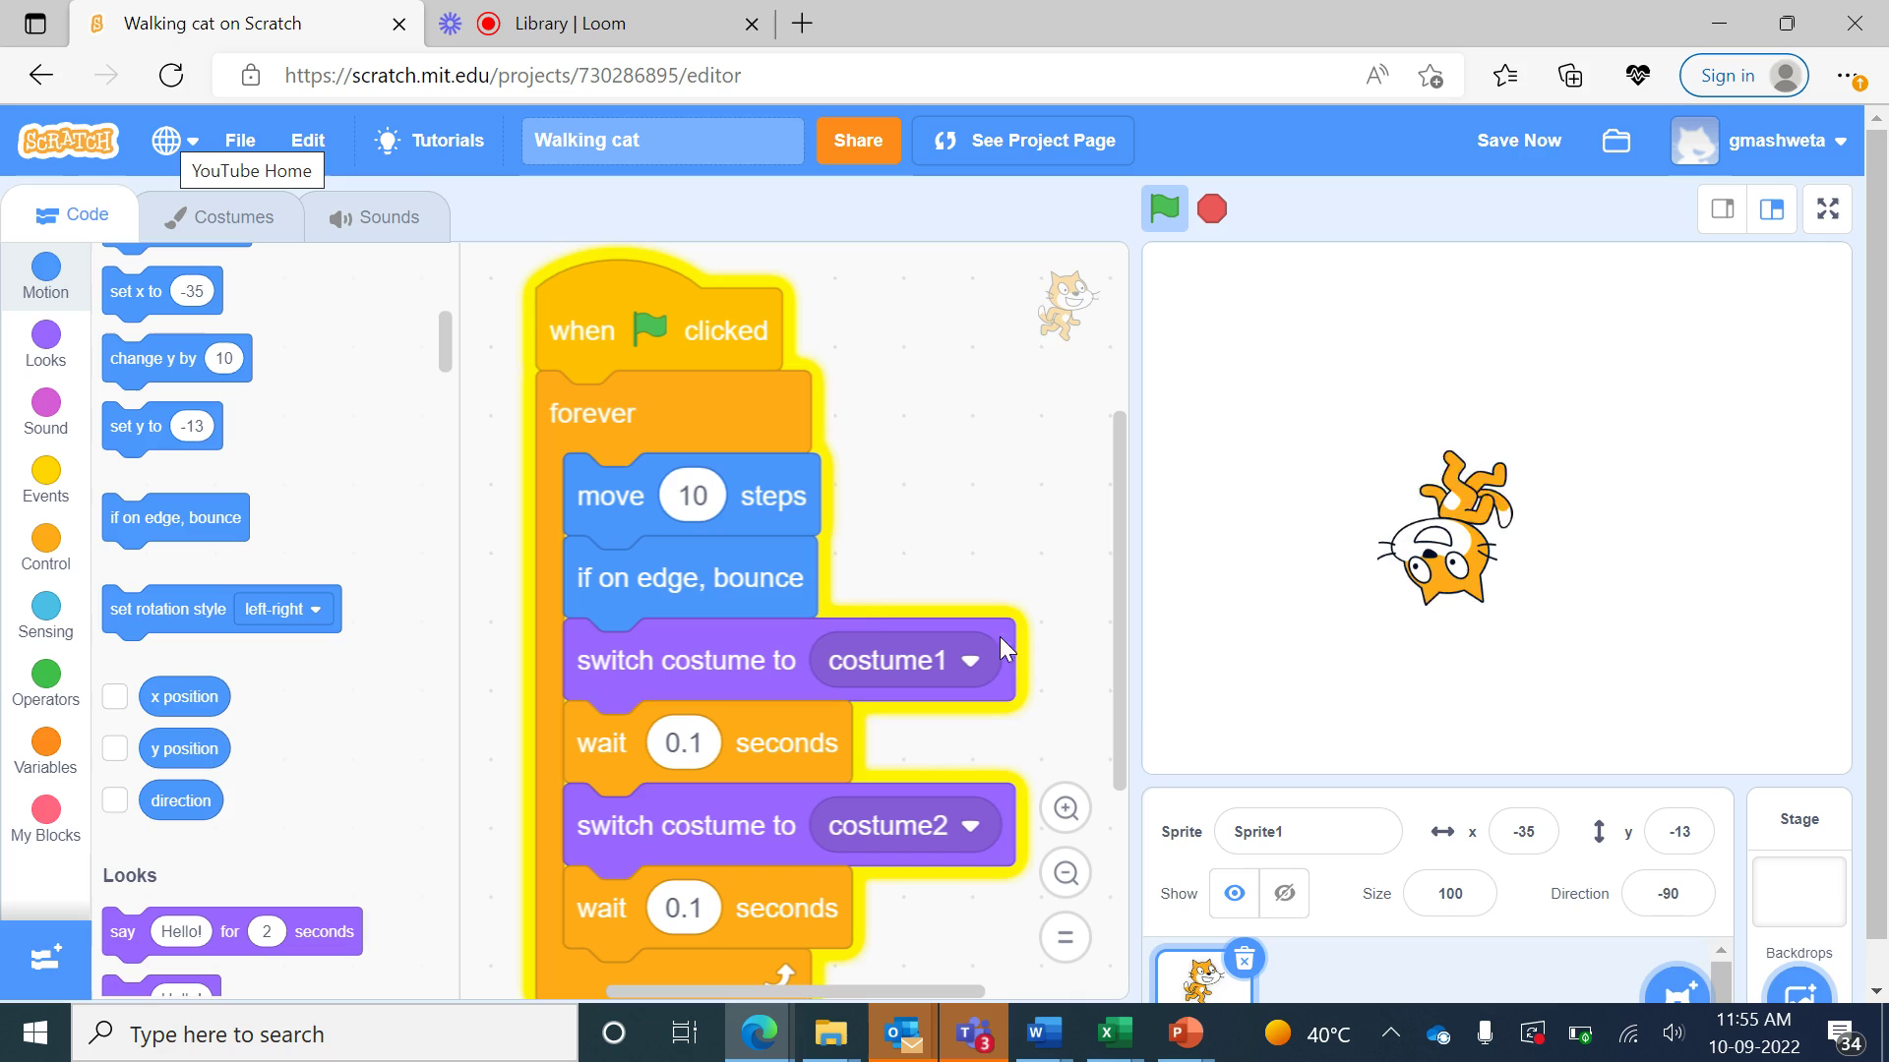
{"action": "left_click", "coordinate": [1211, 211]}
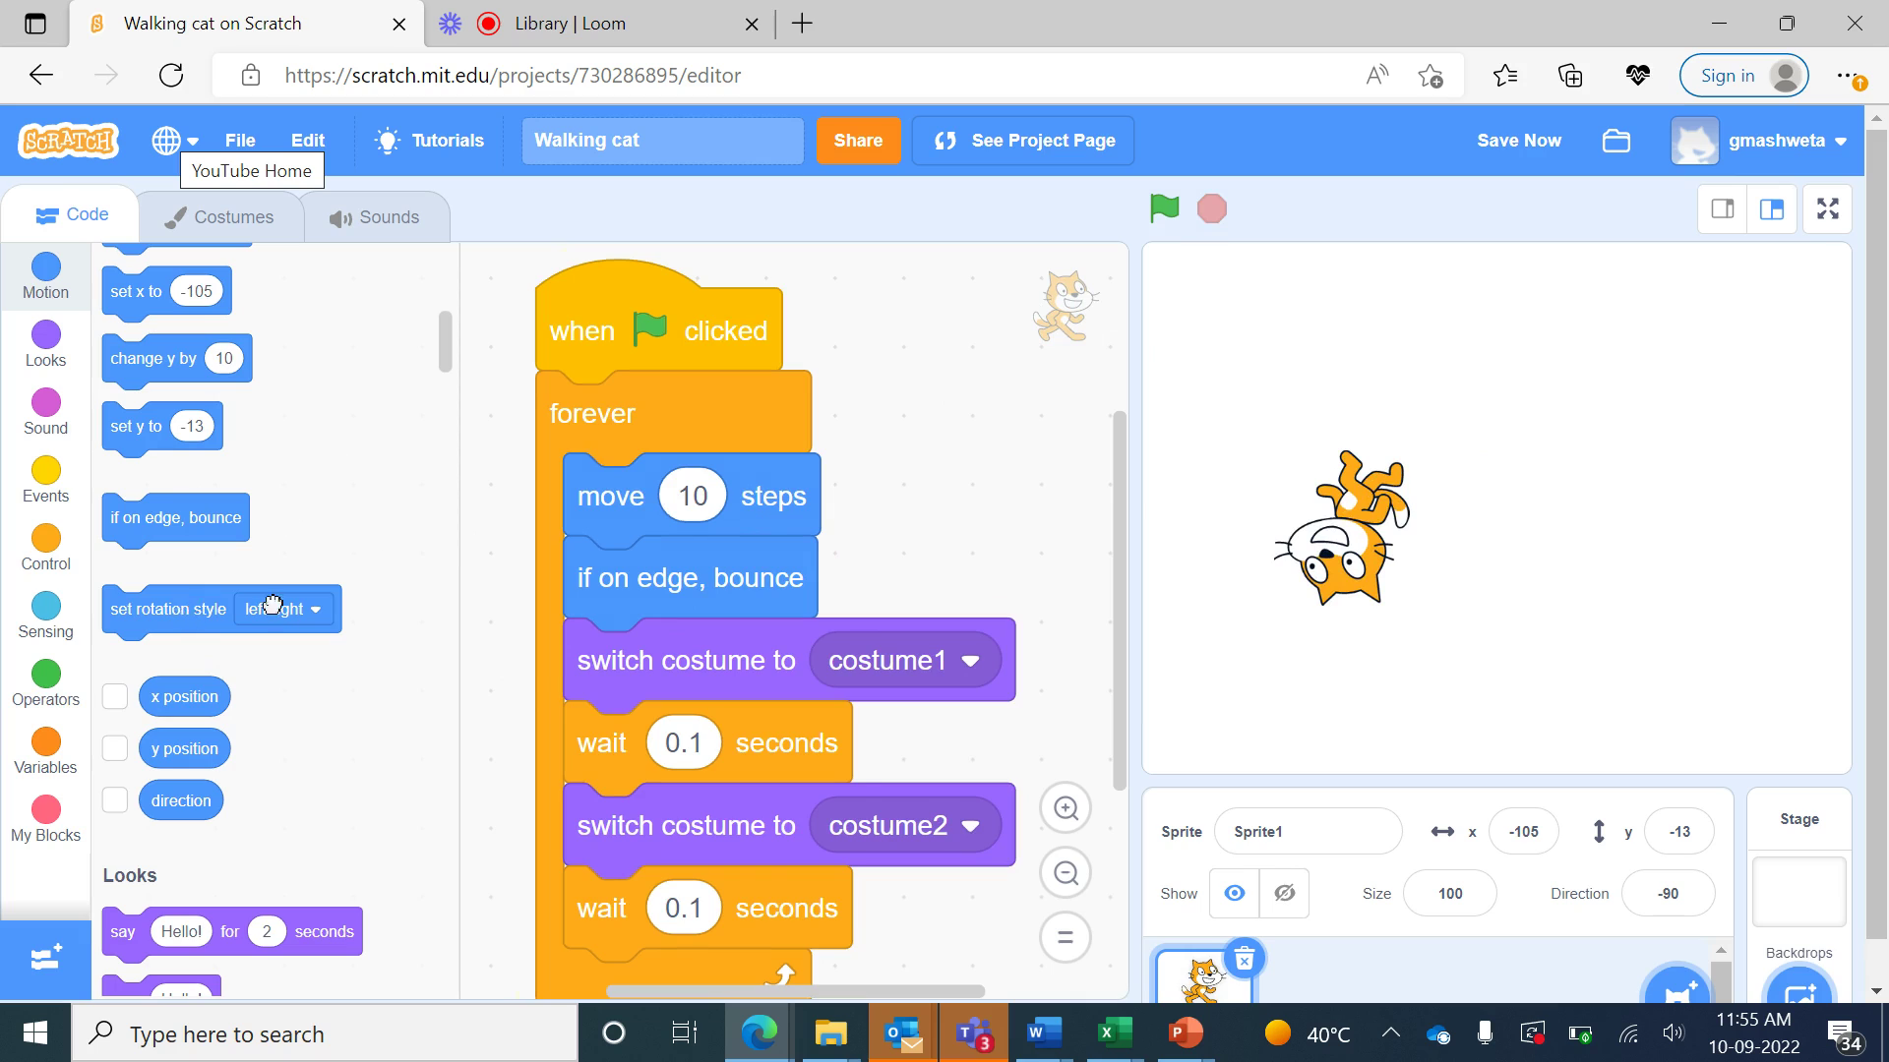
- Insert 'set rotation style left-right' under the flag block and run the script to check upright walking
{"action": "left_click_drag", "start_coordinate": [271, 605], "coordinate": [620, 387]}
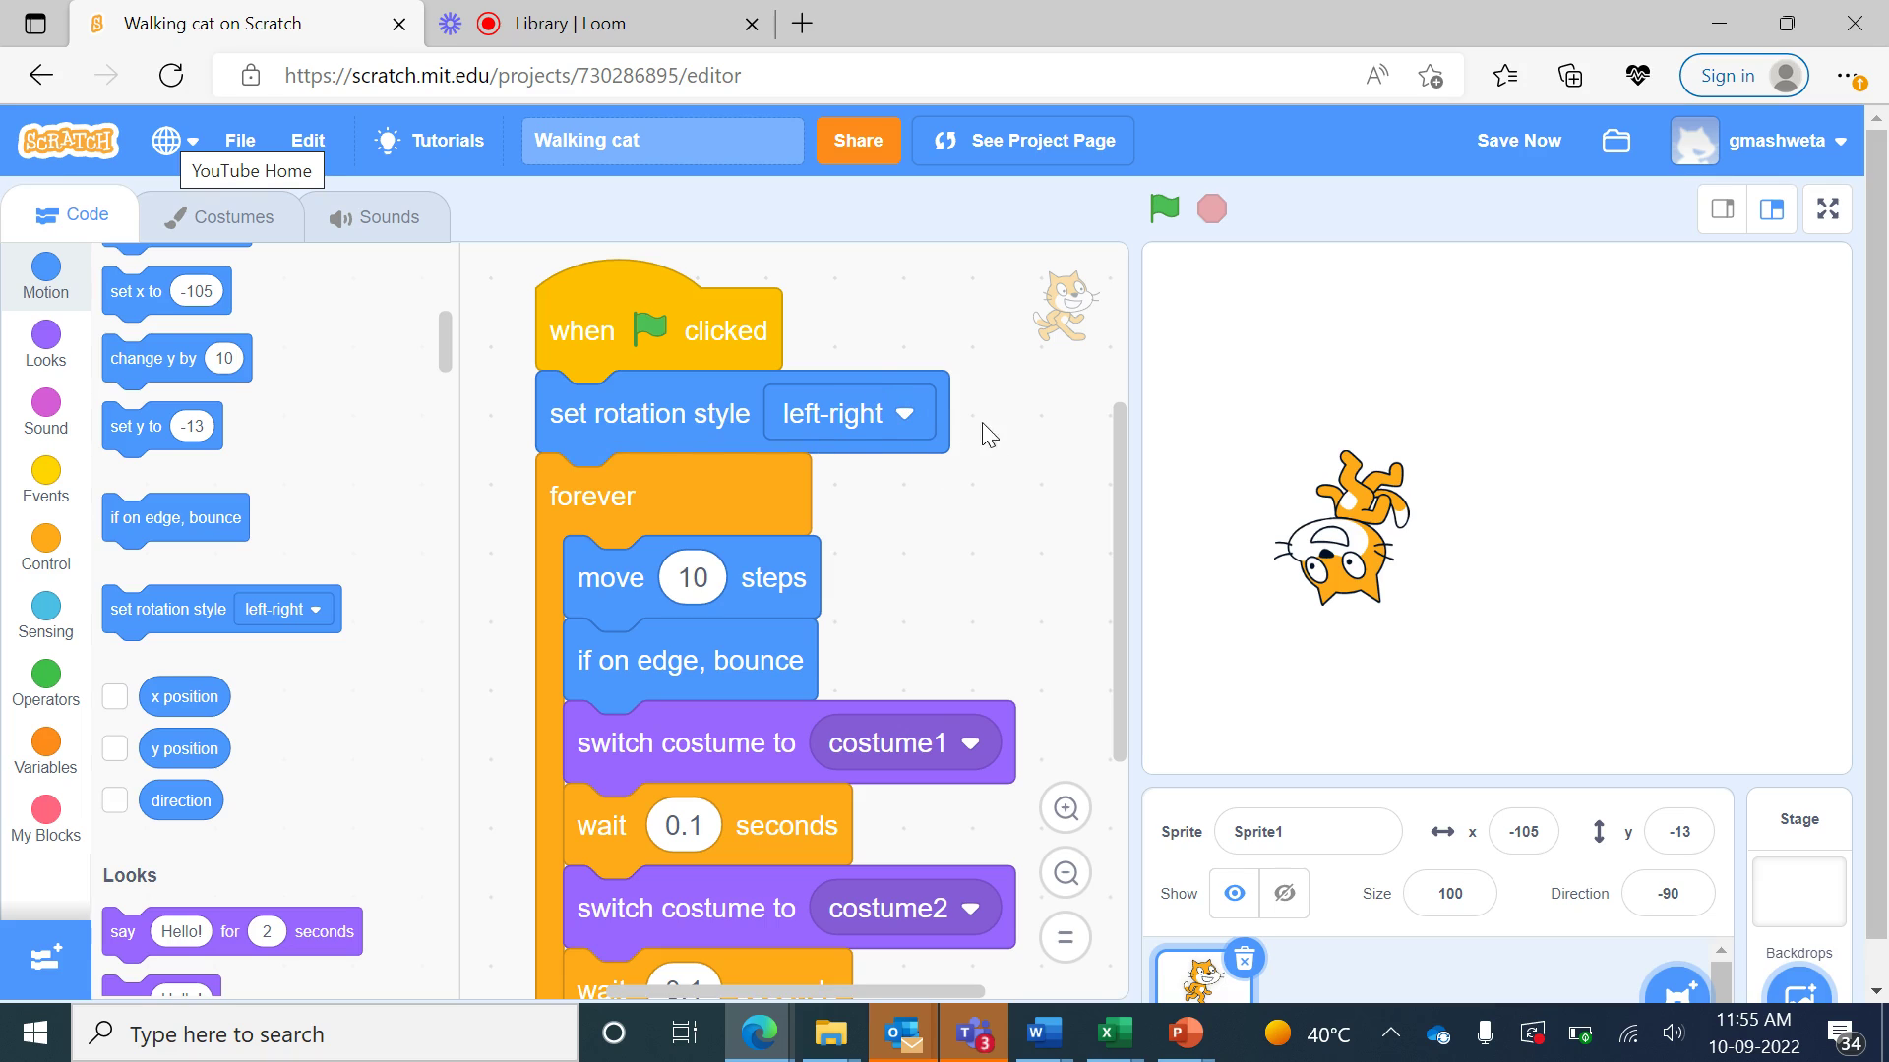
{"action": "left_click", "coordinate": [1160, 209]}
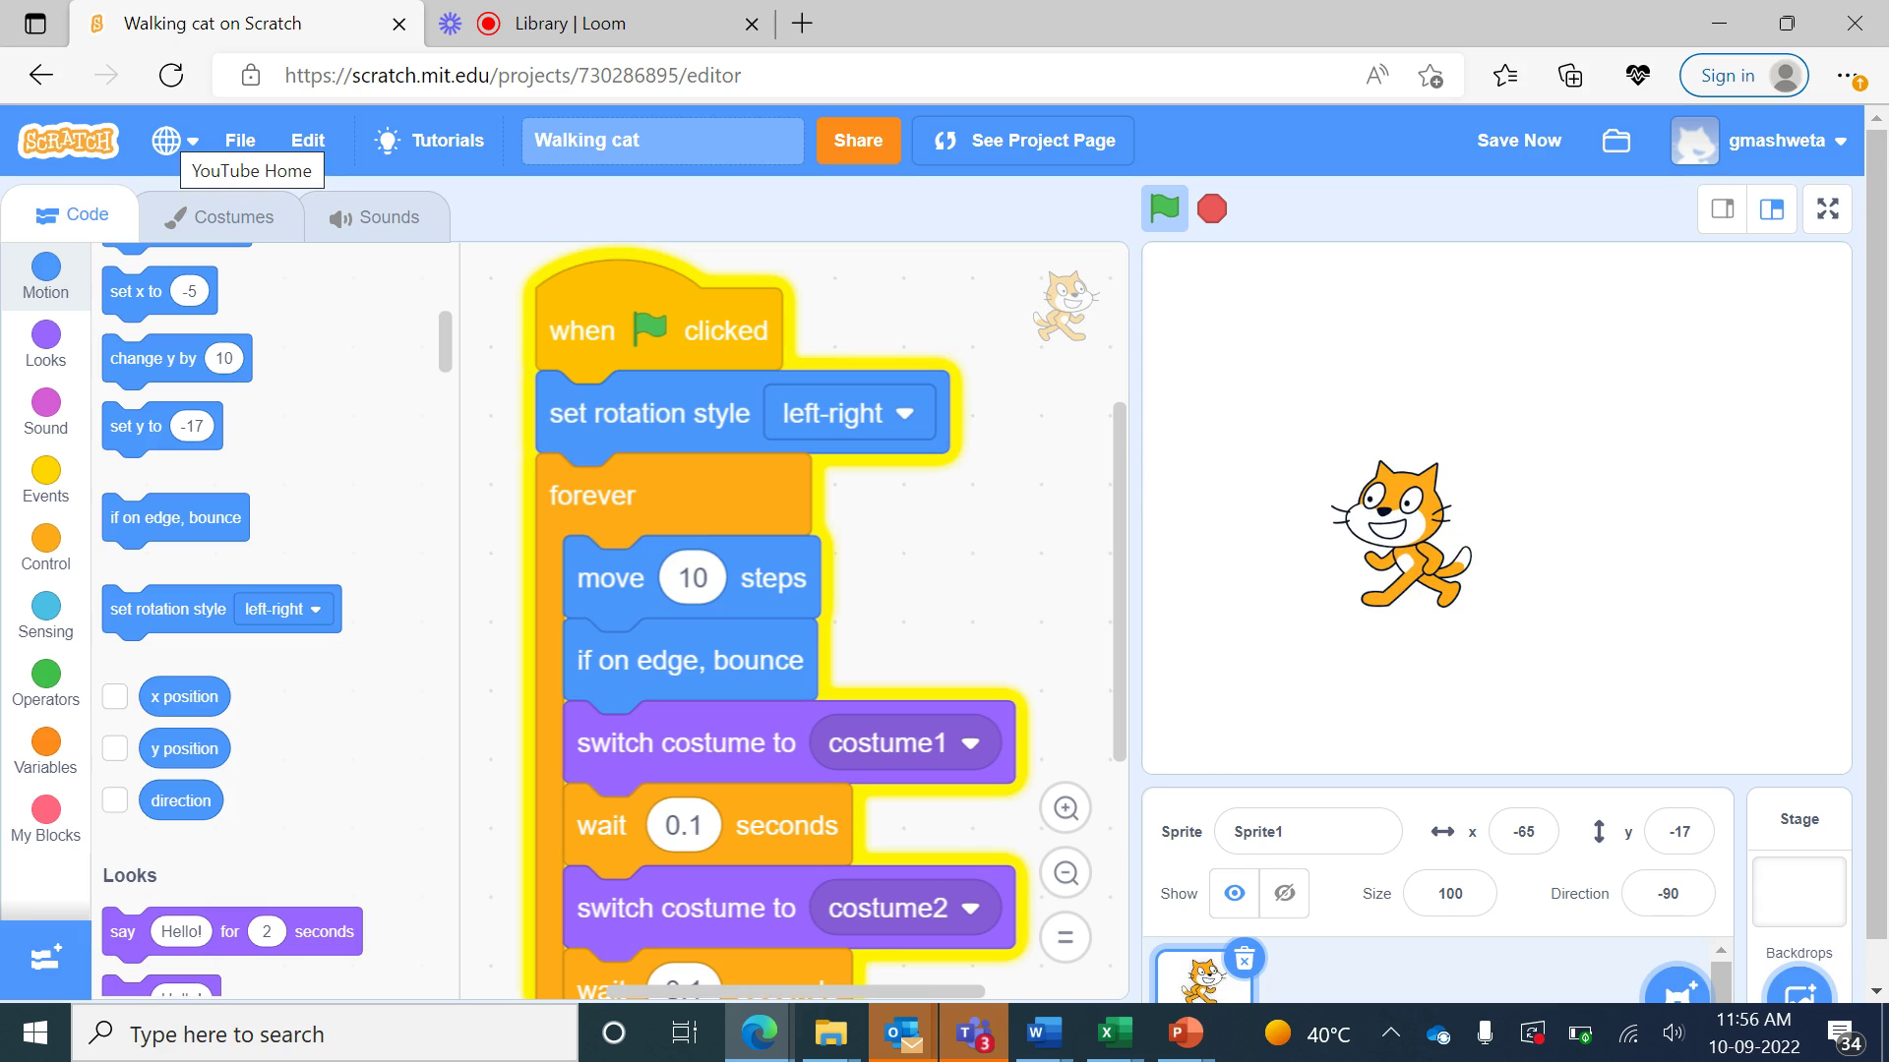
{"action": "scroll", "coordinate": [1119, 843], "scroll_direction": "down", "scroll_amount": 2}
{"action": "scroll", "coordinate": [1119, 843], "scroll_direction": "up", "scroll_amount": 2}
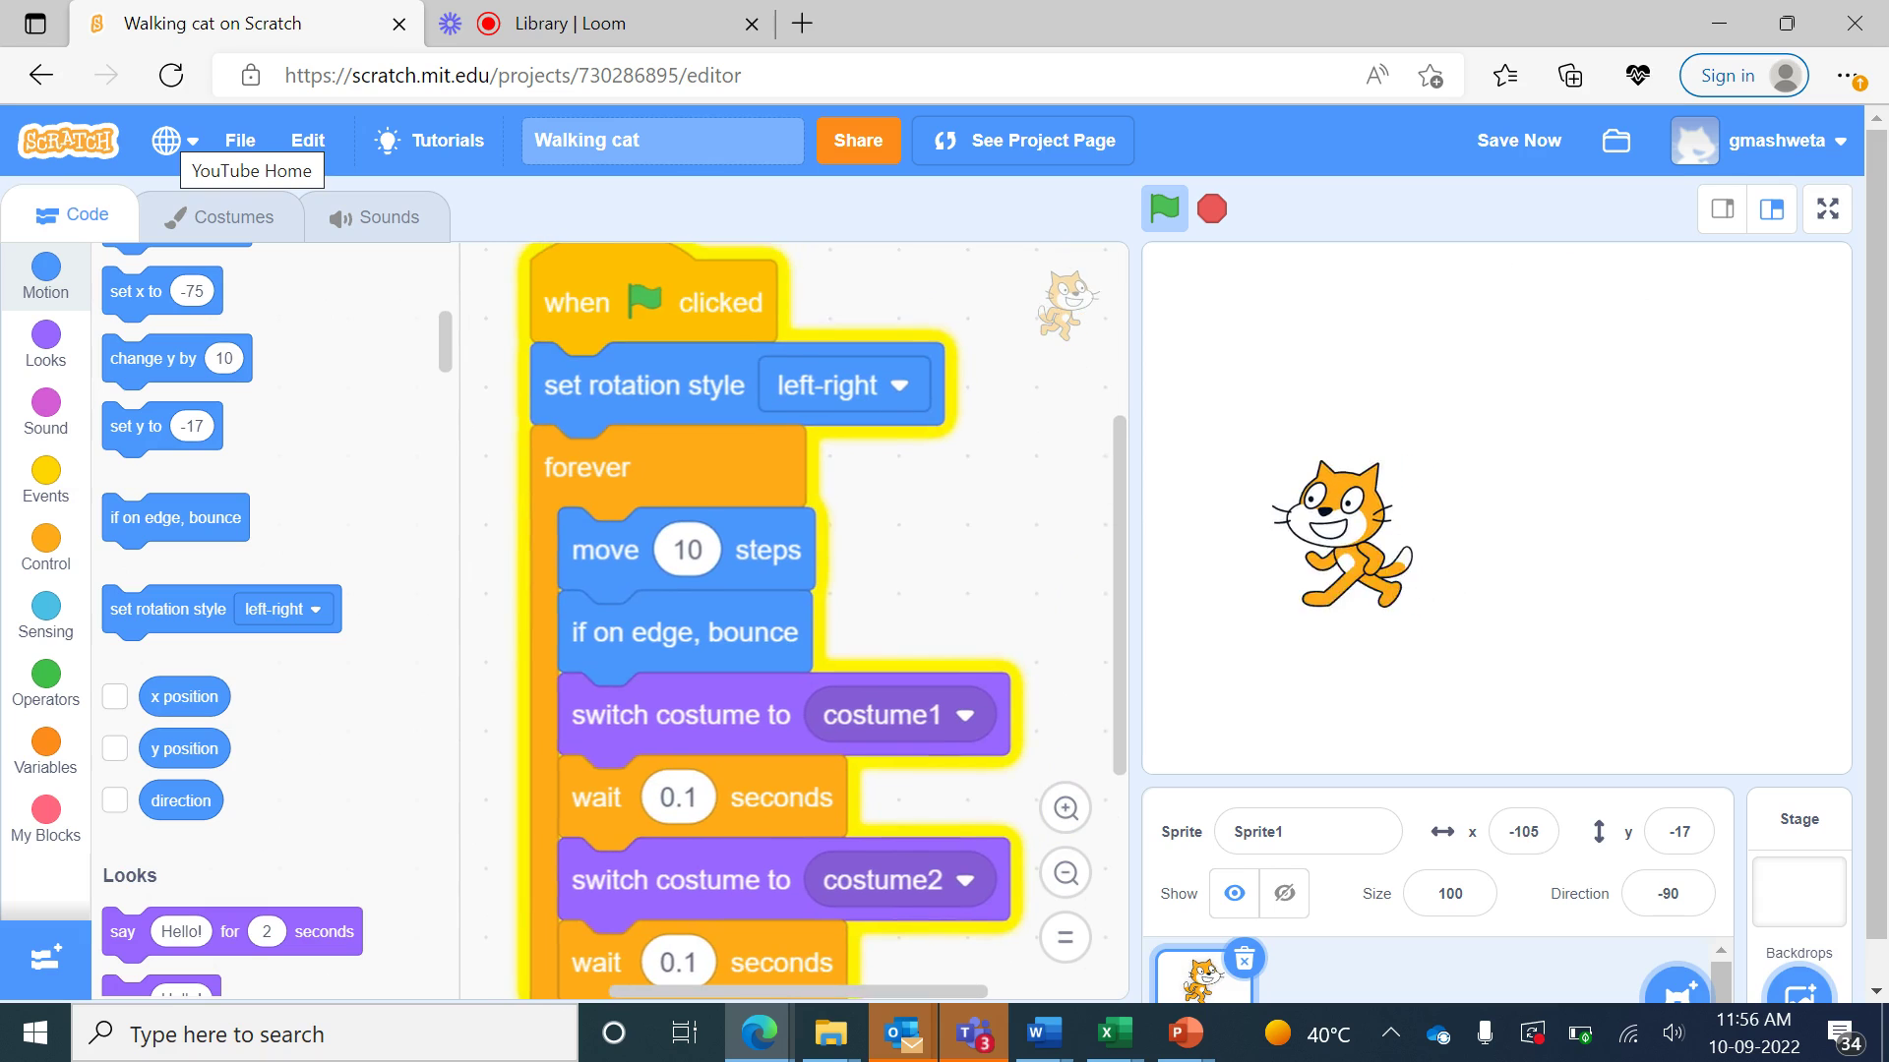
{"action": "scroll", "coordinate": [1120, 843], "scroll_direction": "up", "scroll_amount": 1}
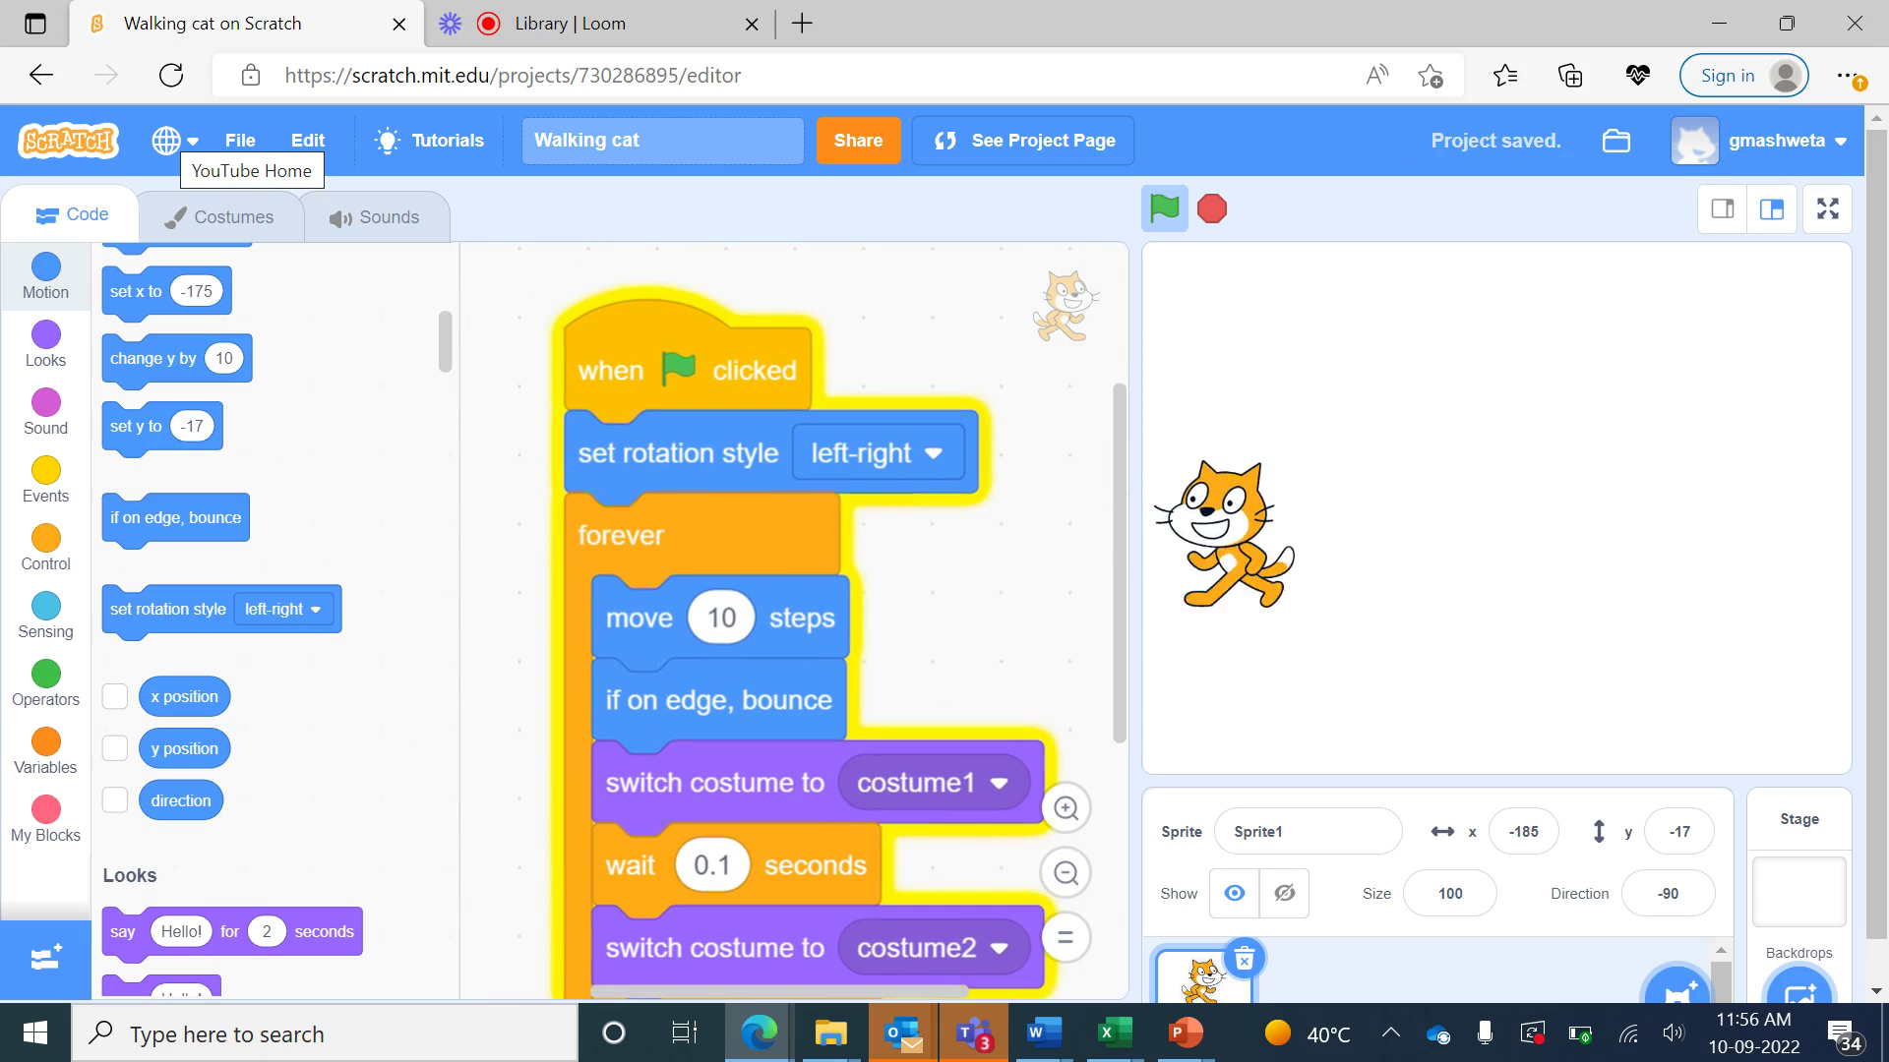